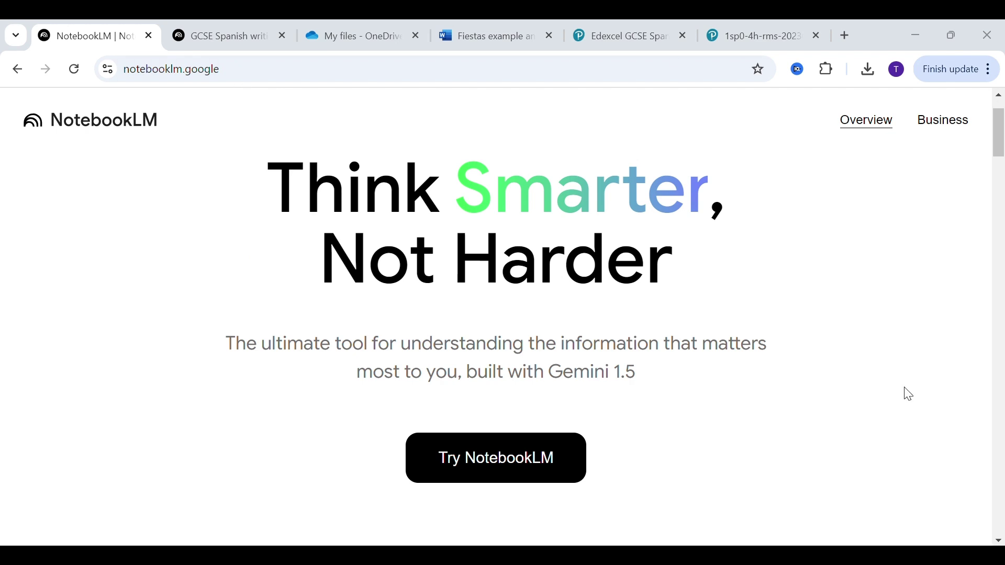
# Open NotebookLM and deselect all three sources in the GCSE Spanish writing feedback notebook.
pyautogui.click(539, 460)
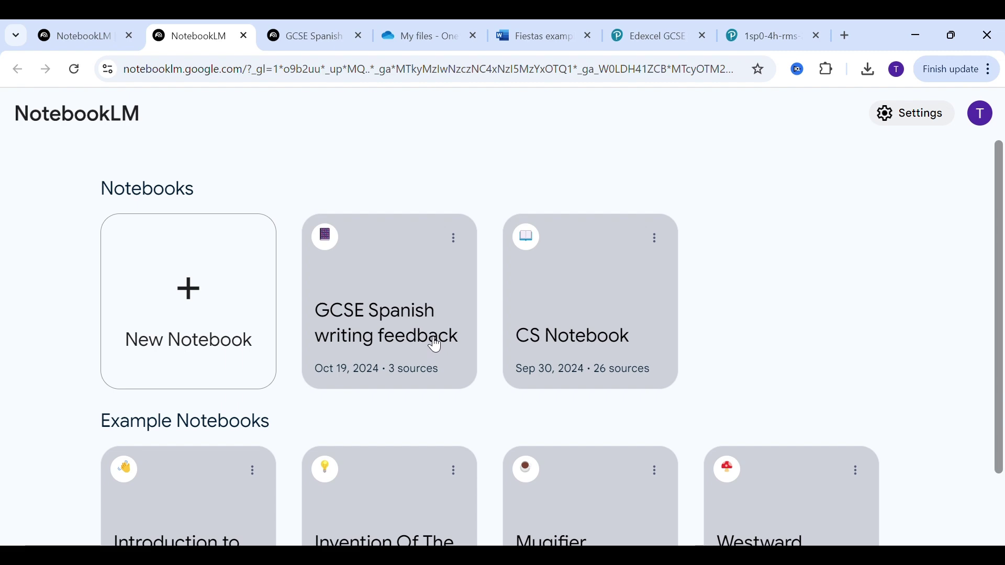
pyautogui.click(330, 43)
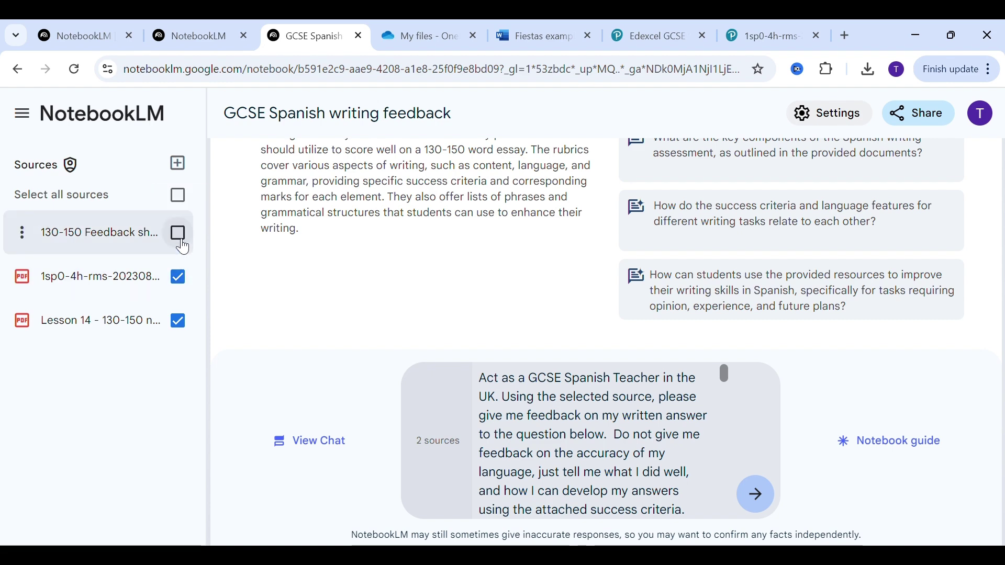
pyautogui.click(181, 283)
pyautogui.click(179, 327)
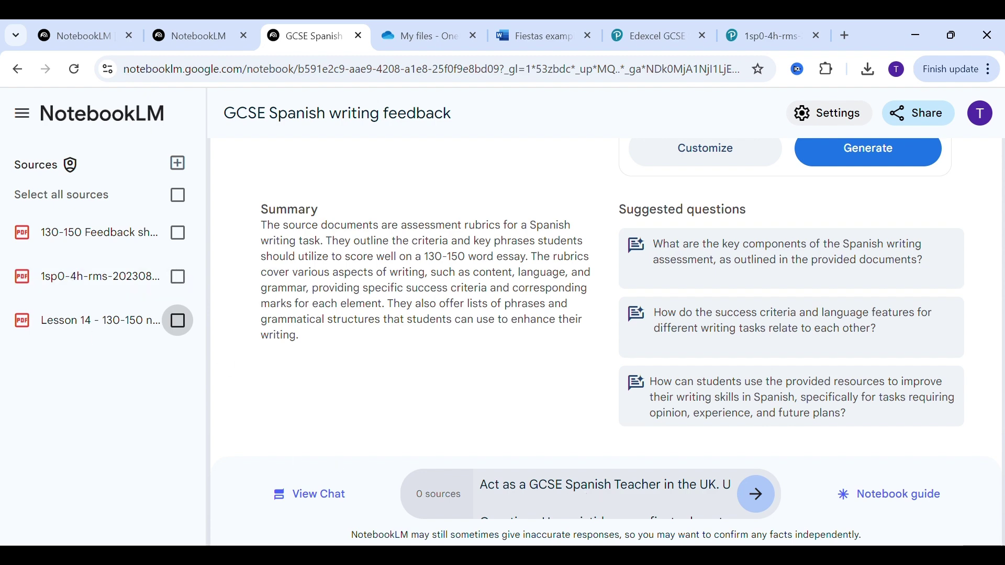
# Switch to the Edge window with the 130-150 Feedback sheet PDF and examine its content and language success criteria.
pyautogui.moveTo(403, 557)
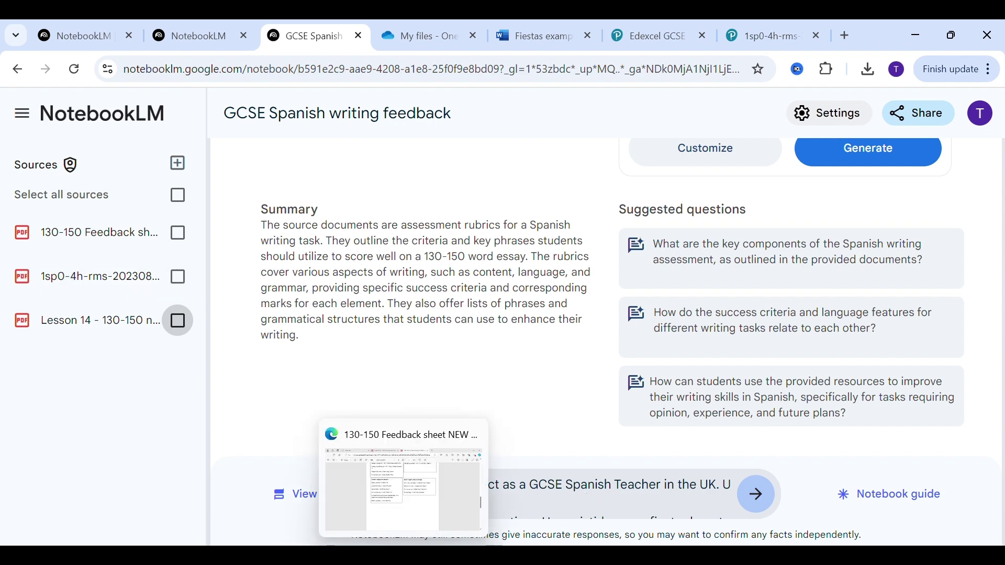
pyautogui.click(413, 487)
pyautogui.scroll(5, 607, 263)
pyautogui.scroll(9, 607, 263)
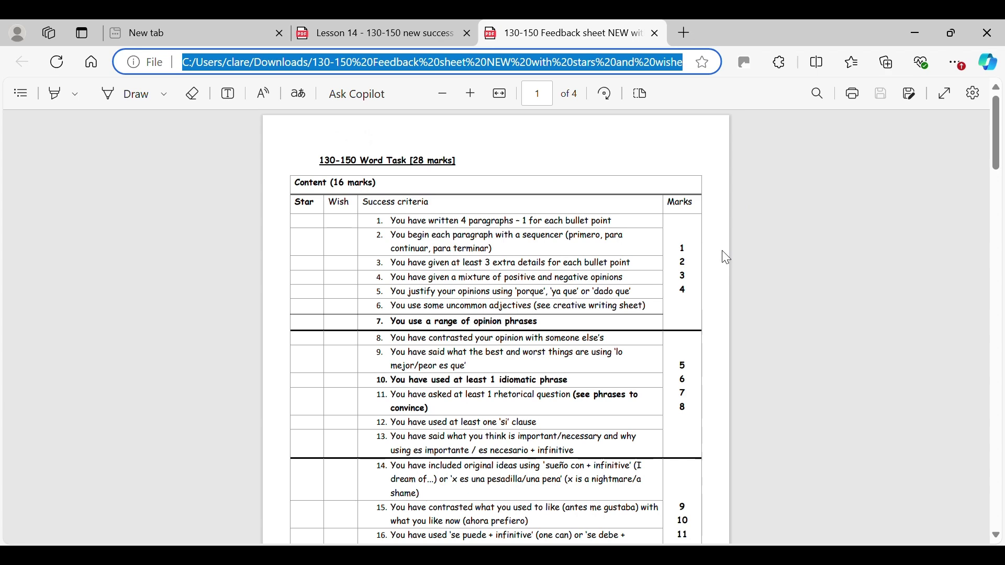
pyautogui.scroll(-2, 722, 257)
pyautogui.scroll(2, 726, 258)
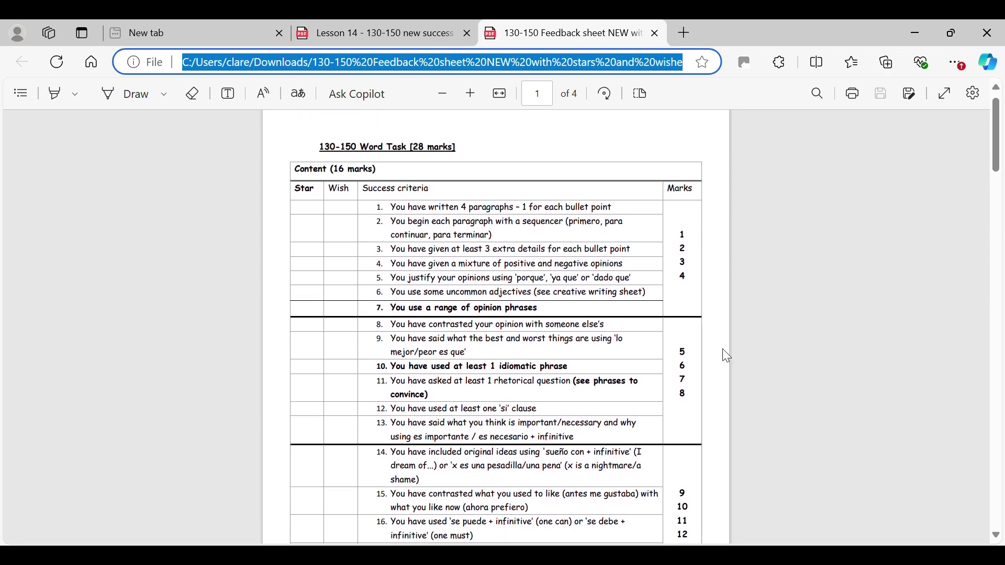
pyautogui.scroll(-20, 723, 349)
pyautogui.scroll(-4, 723, 349)
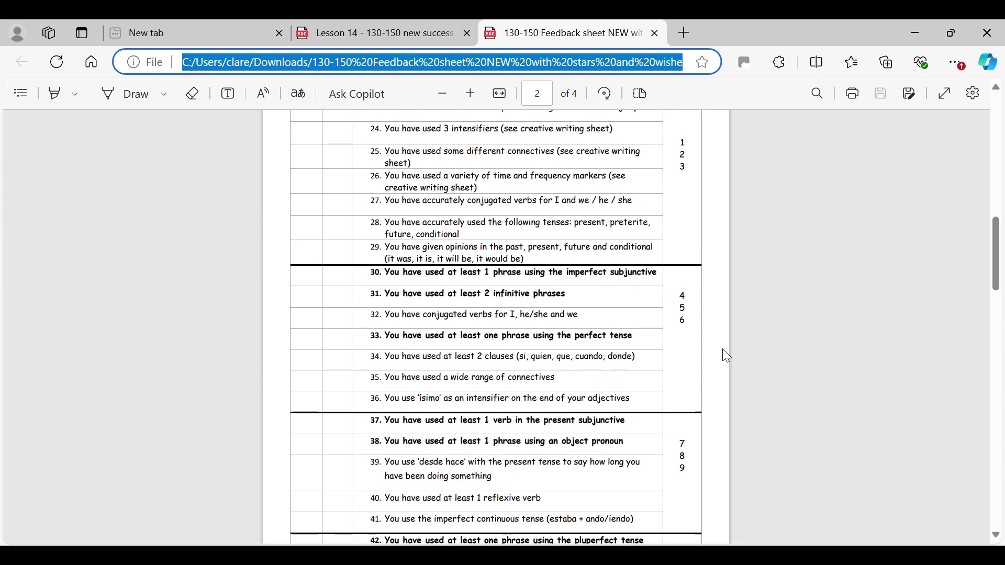
pyautogui.scroll(20, 722, 349)
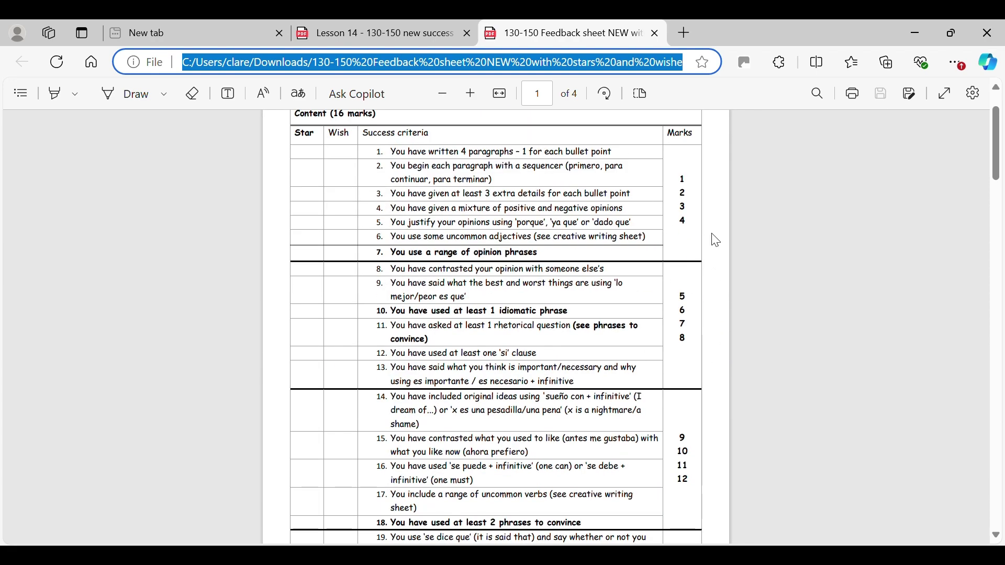
pyautogui.scroll(-10, 718, 241)
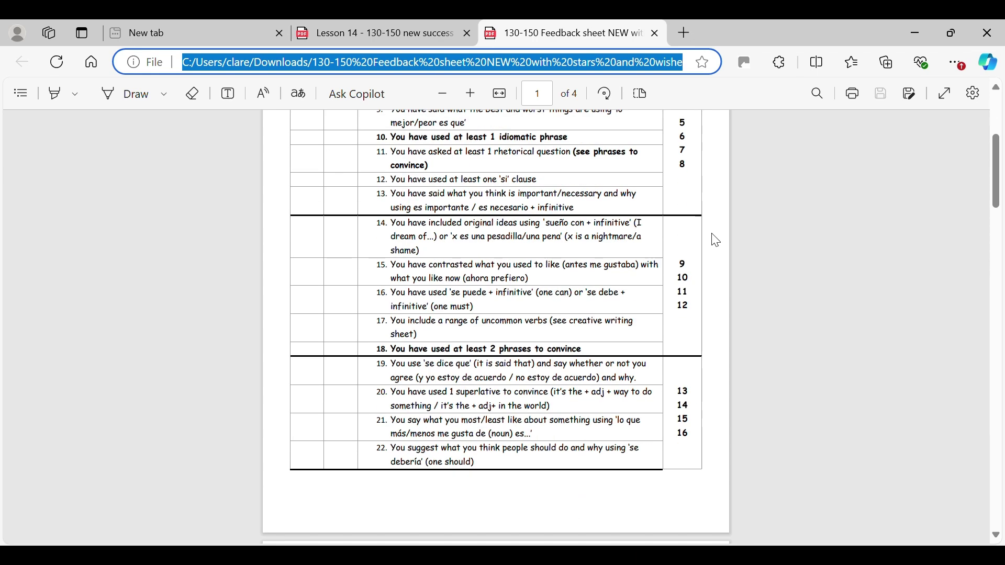
pyautogui.scroll(-3, 719, 241)
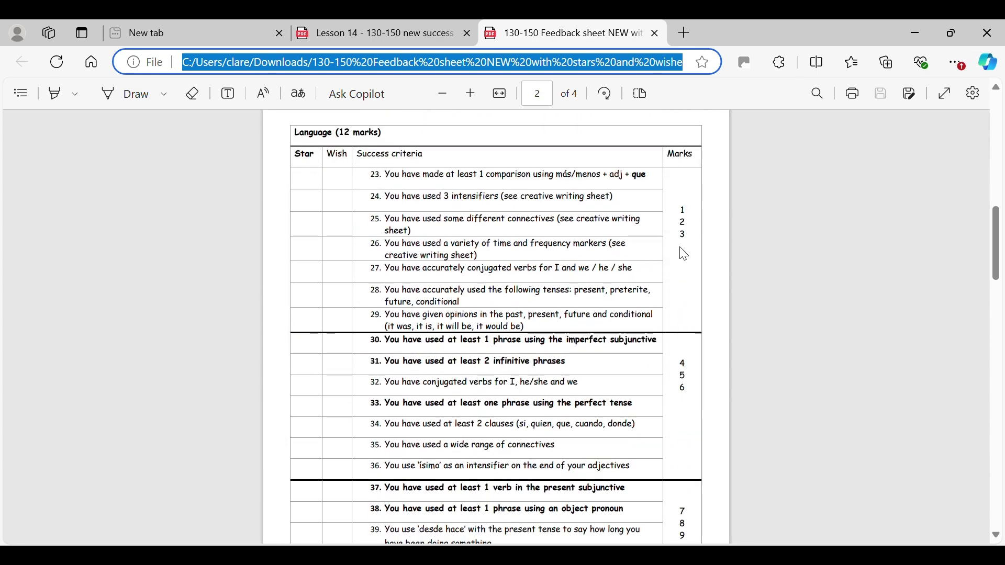
# Examine the Lesson 14 - 130-150 new success criteria PDF, including its structure strips and key phrases for each bullet point type.
pyautogui.click(361, 32)
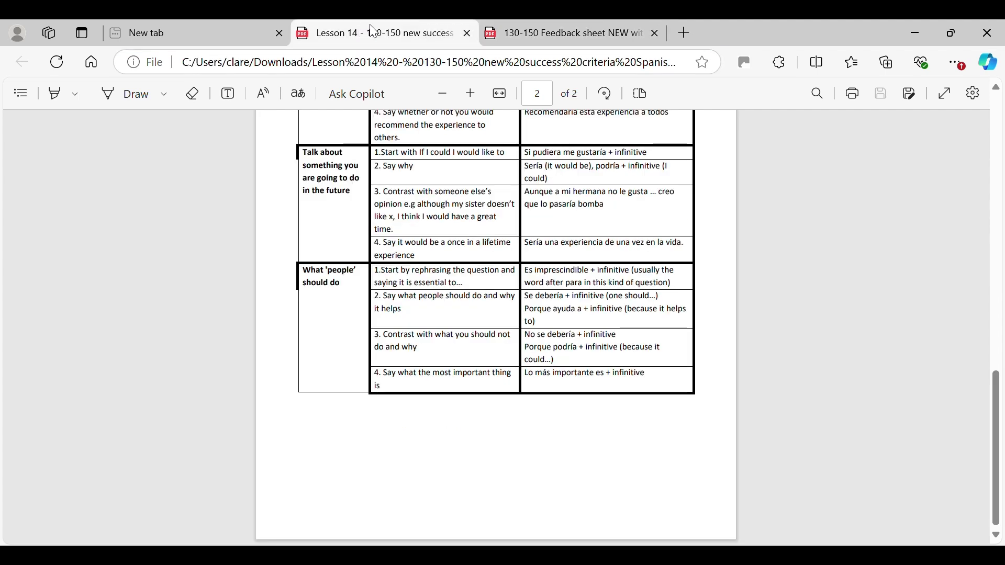
pyautogui.scroll(5, 791, 292)
pyautogui.scroll(2, 789, 290)
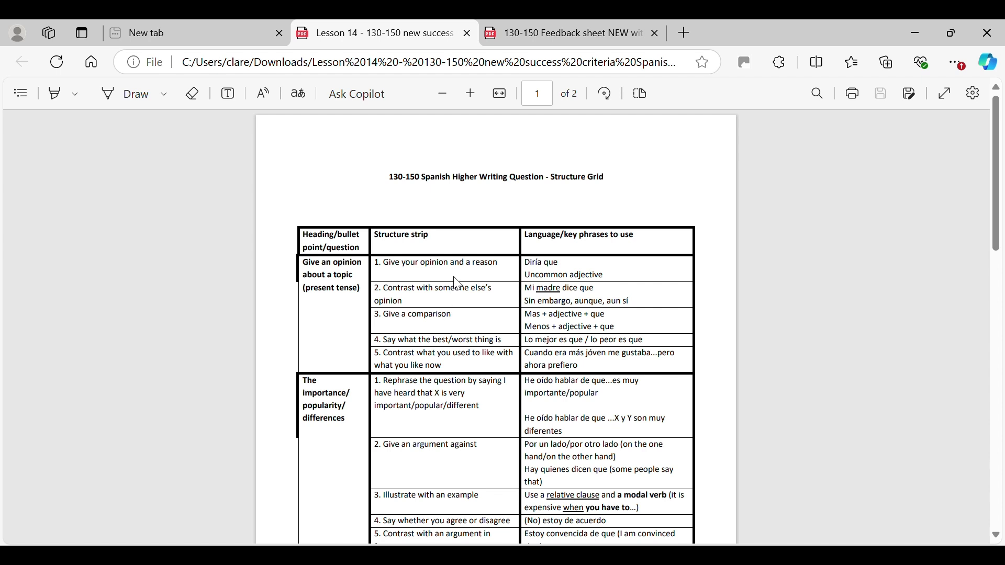
pyautogui.scroll(-1, 466, 267)
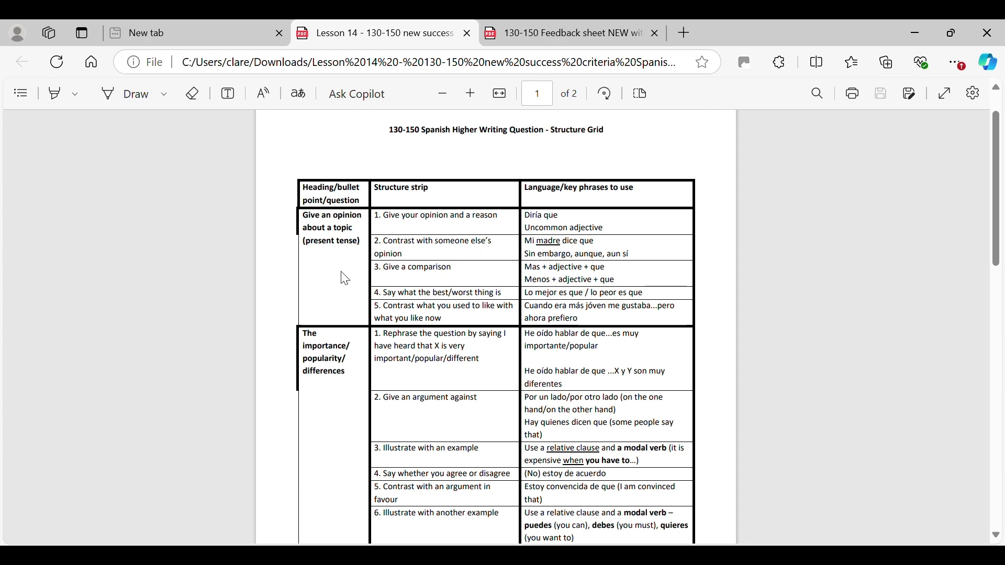
pyautogui.scroll(-8, 325, 411)
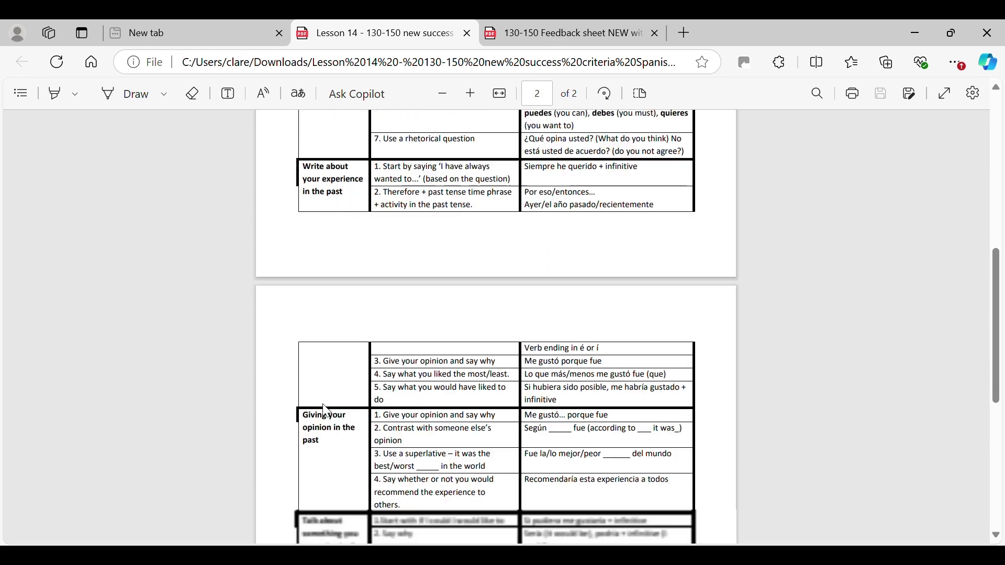
pyautogui.scroll(-7, 325, 410)
pyautogui.scroll(15, 325, 411)
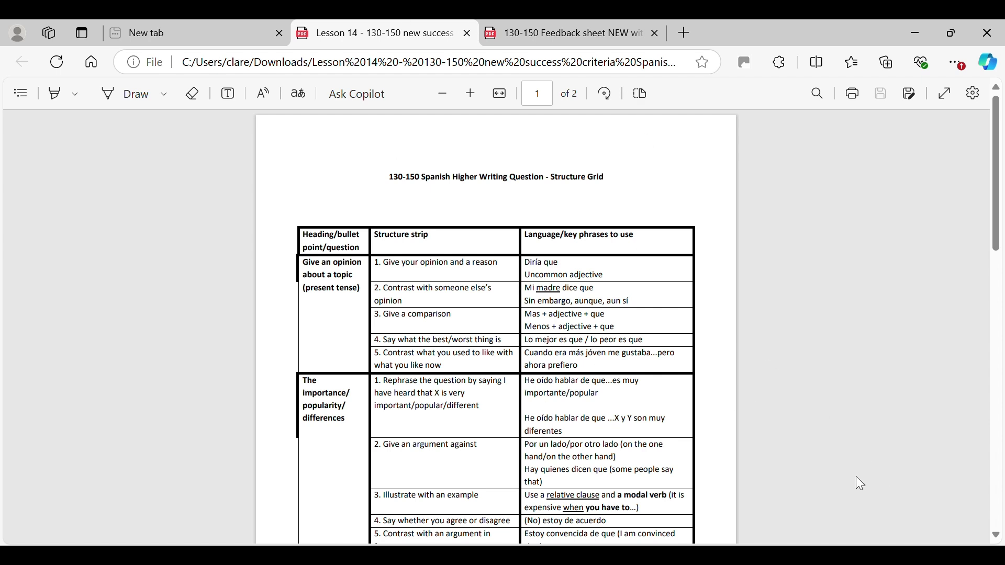
# Switch back to NotebookLM in Chrome and make the Lesson 14 - 130-150 PDF the only selected source in the GCSE Spanish notebook's other copy.
pyautogui.click(647, 556)
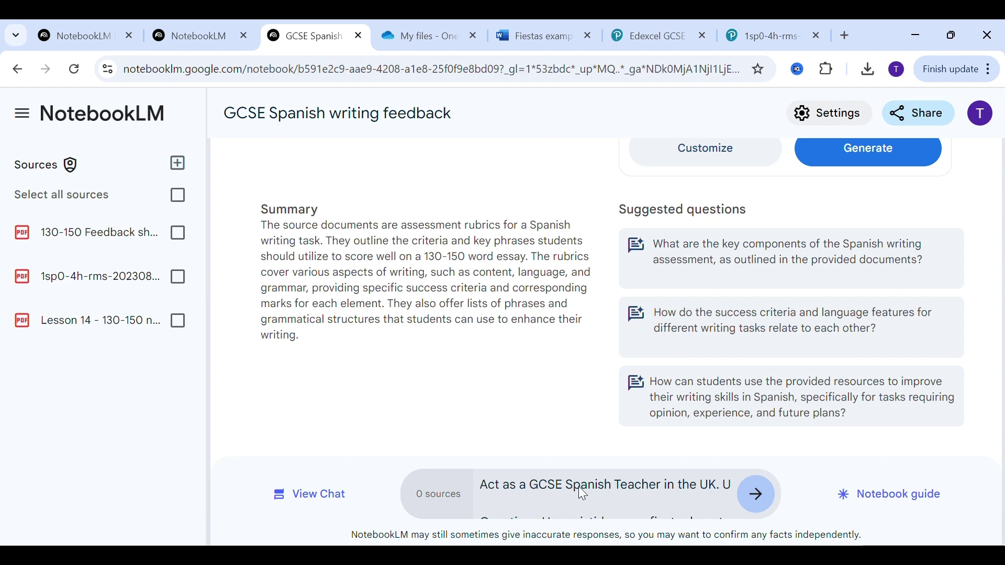
pyautogui.hotkey('ctrl', 'pageup')
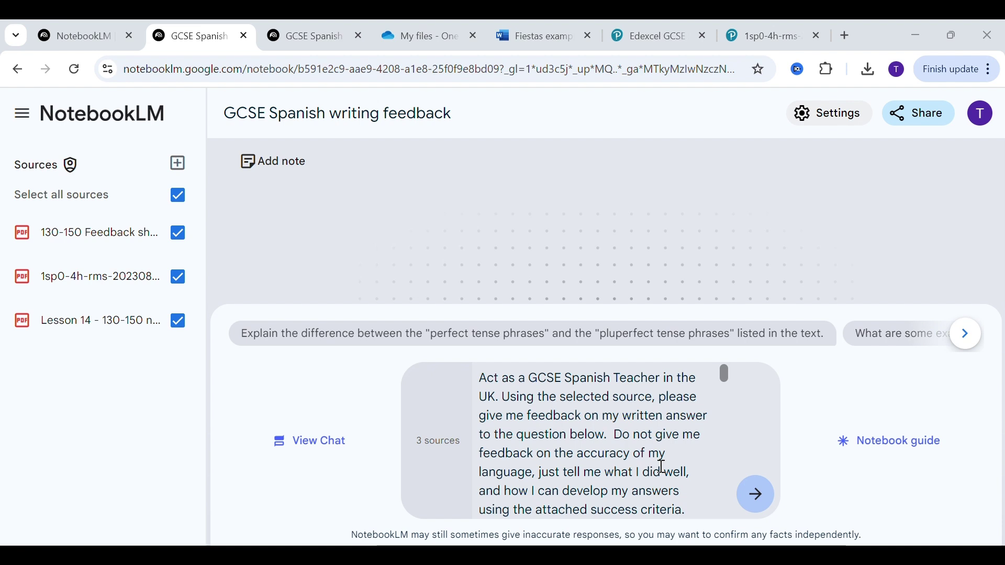
pyautogui.scroll(-1, 662, 468)
pyautogui.scroll(1, 649, 461)
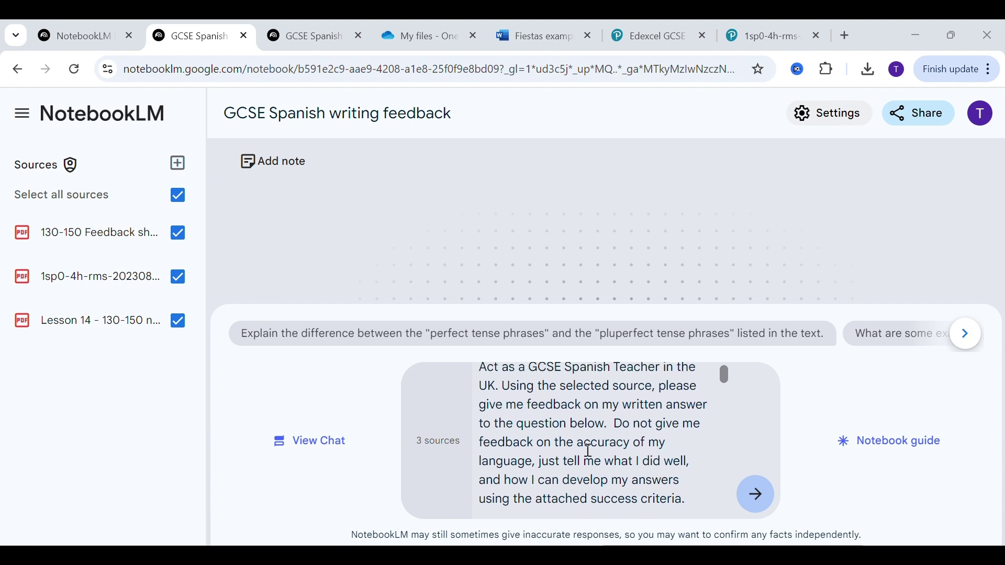
pyautogui.click(178, 195)
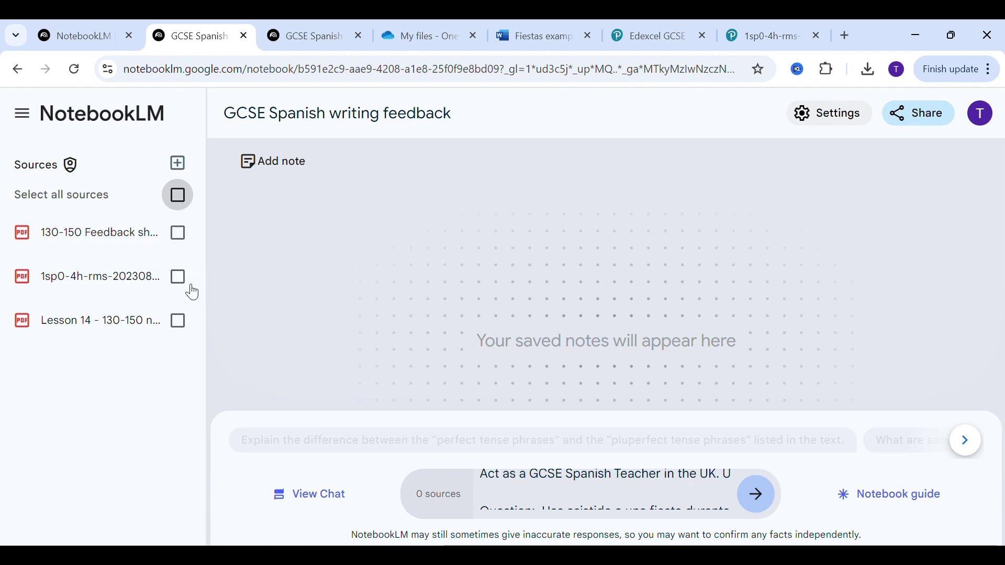
pyautogui.click(178, 322)
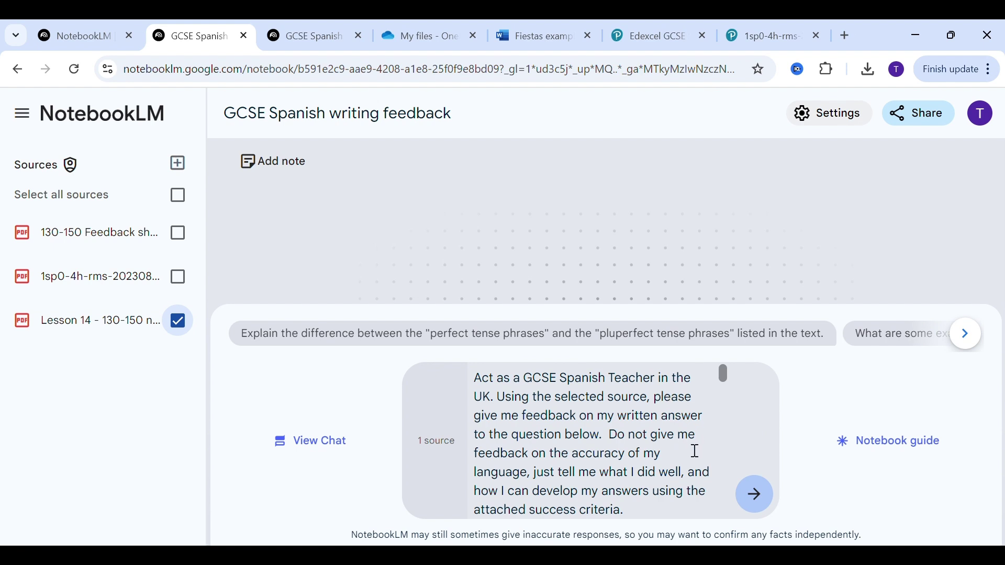
# Read through the prepared prompt, covering the teacher-role instructions, the fiesta question with its bullet points, and the written Spanish answer.
pyautogui.scroll(-2, 675, 452)
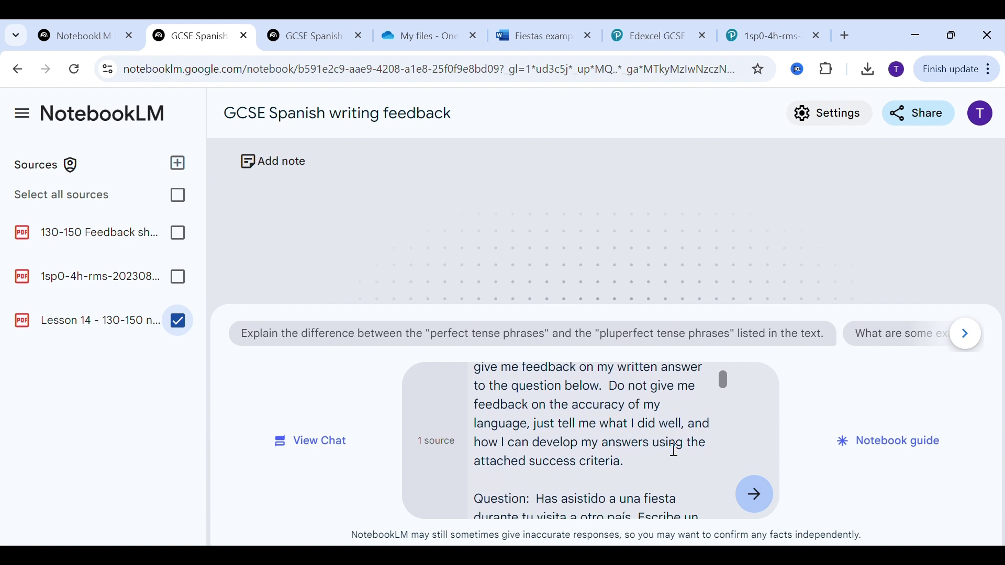
pyautogui.scroll(-1, 676, 451)
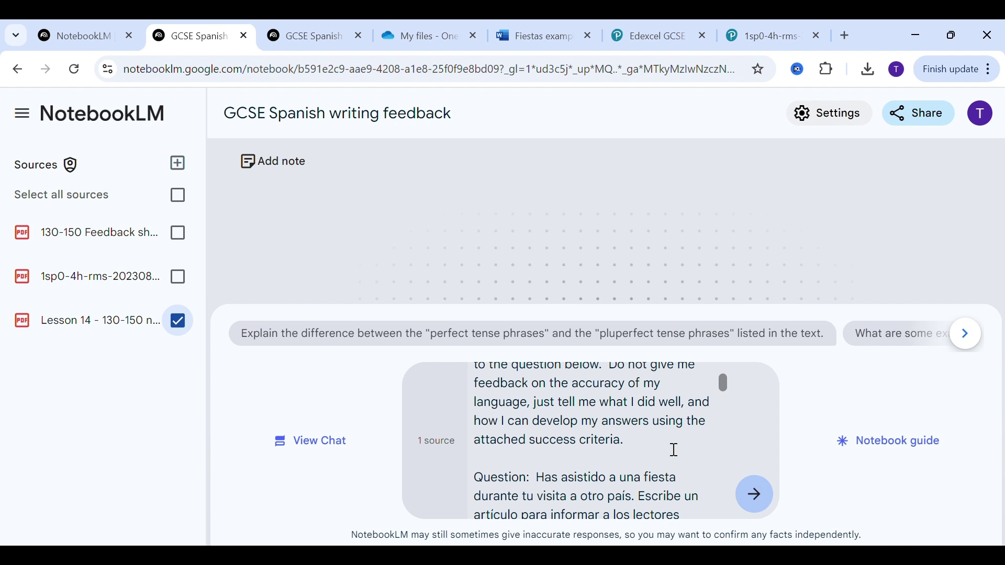
pyautogui.scroll(1, 676, 452)
pyautogui.scroll(2, 673, 449)
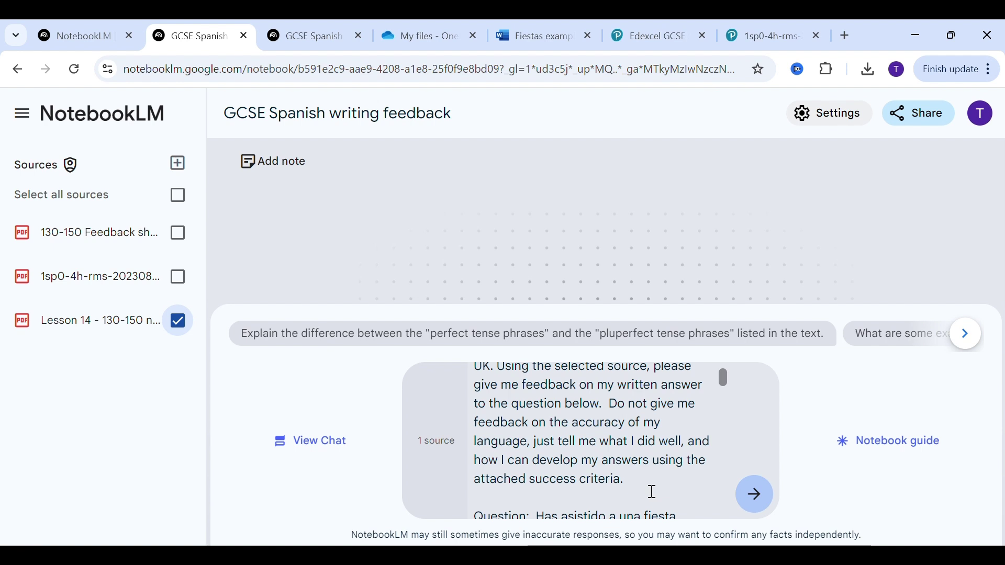
pyautogui.scroll(1, 653, 492)
pyautogui.scroll(-3, 653, 492)
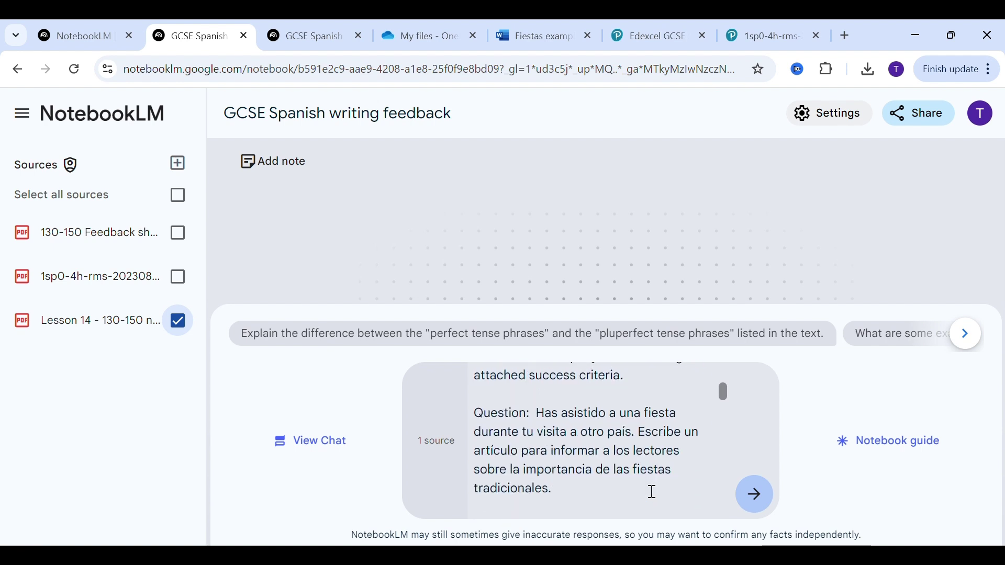
pyautogui.scroll(-1, 653, 493)
pyautogui.scroll(-5, 653, 492)
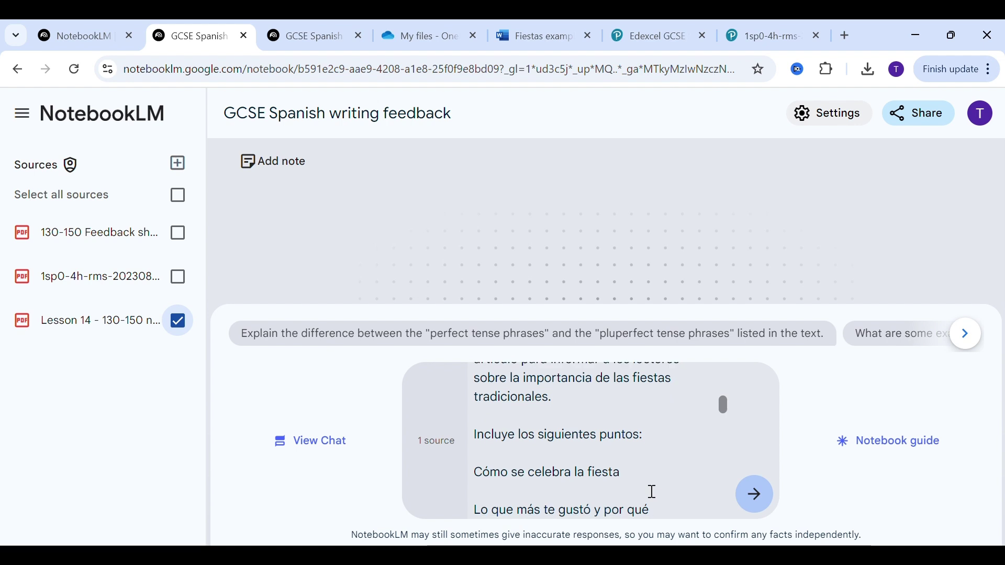
pyautogui.scroll(-8, 653, 493)
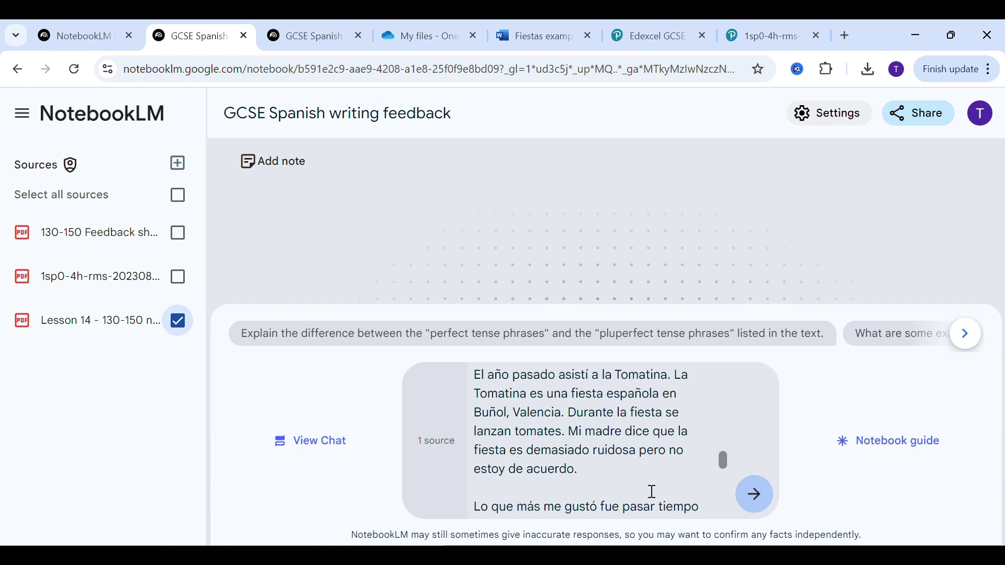
pyautogui.scroll(-2, 653, 492)
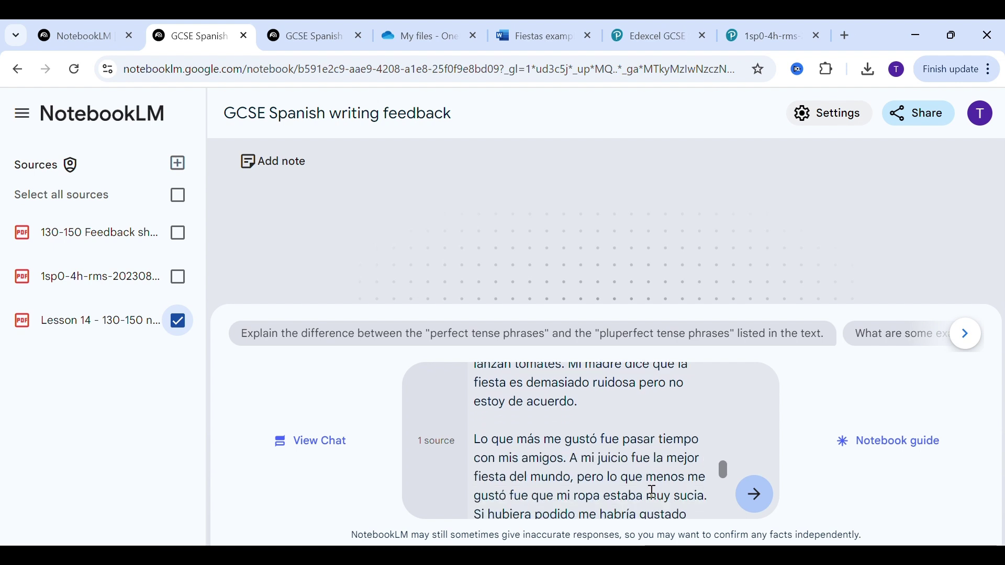
pyautogui.scroll(3, 653, 492)
pyautogui.scroll(-4, 653, 492)
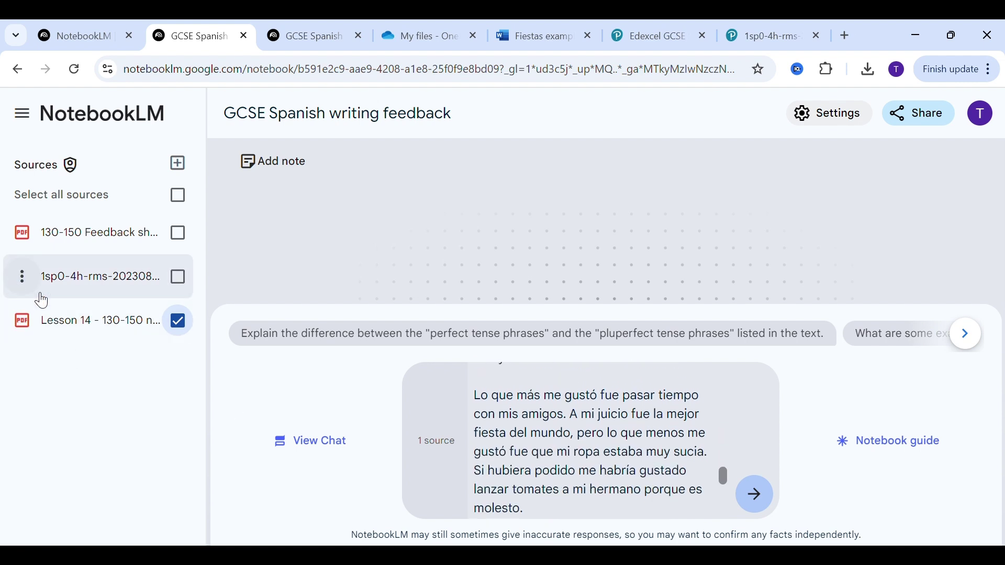
pyautogui.scroll(4, 588, 455)
pyautogui.scroll(-6, 591, 455)
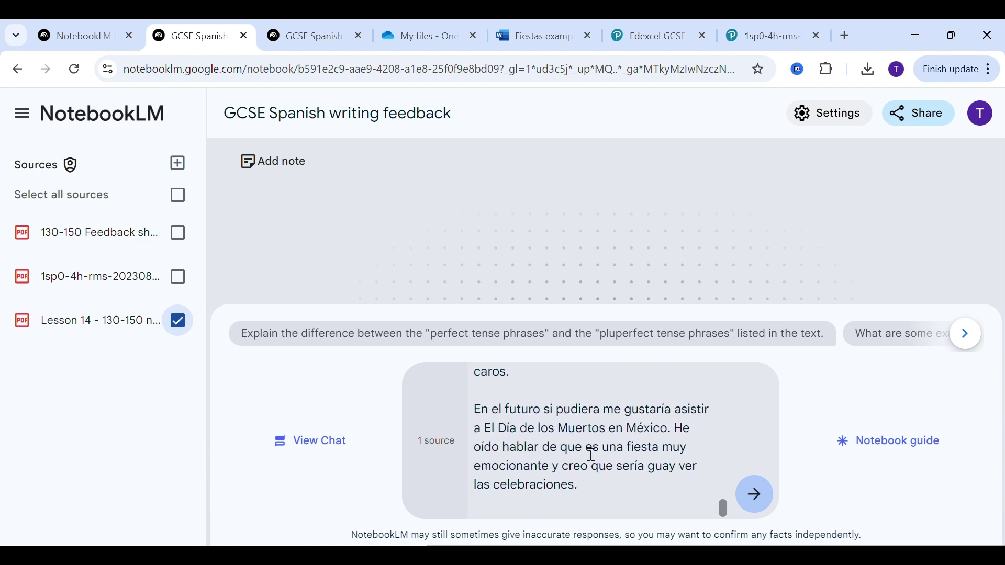
pyautogui.scroll(10, 626, 487)
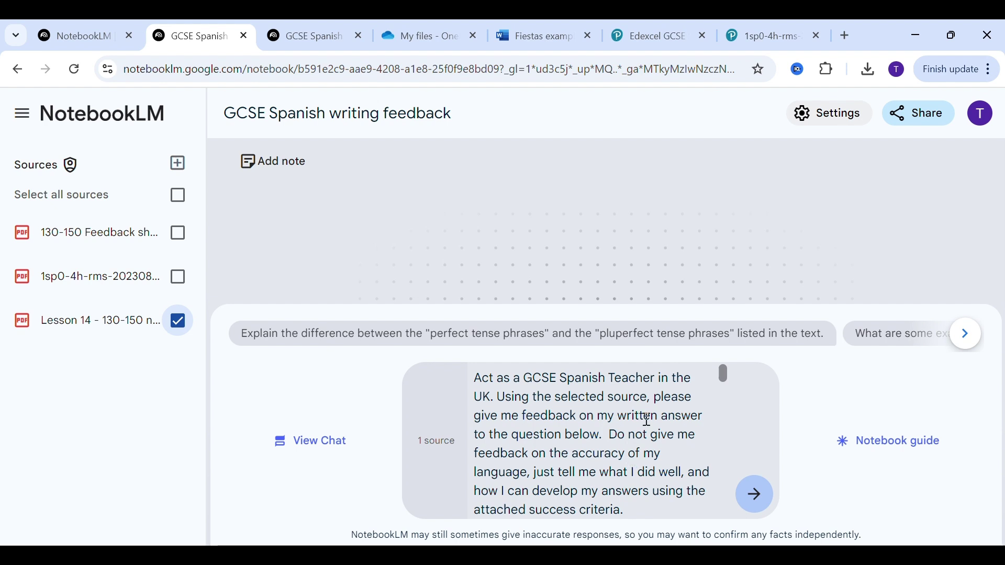
pyautogui.scroll(-3, 649, 420)
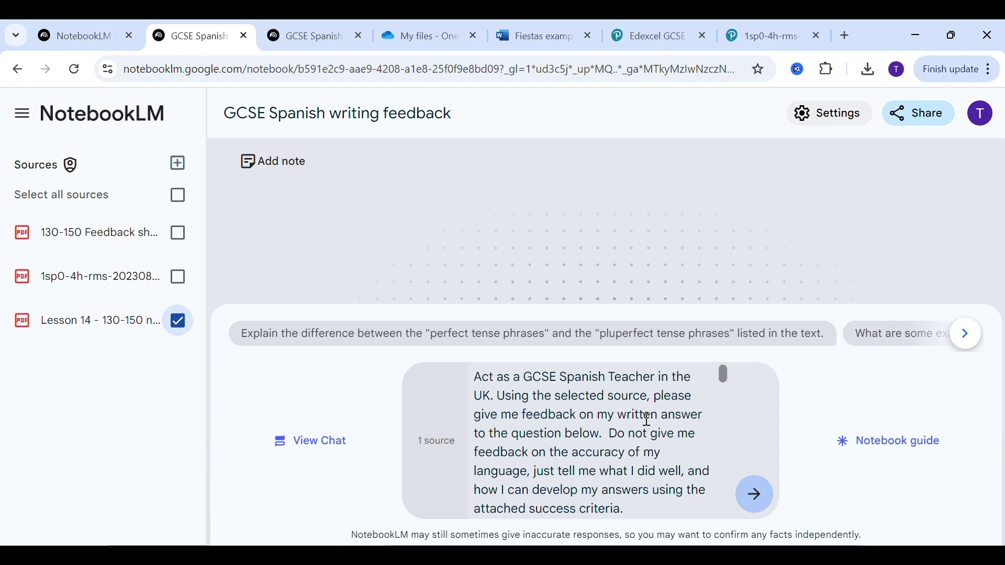
pyautogui.scroll(-15, 649, 421)
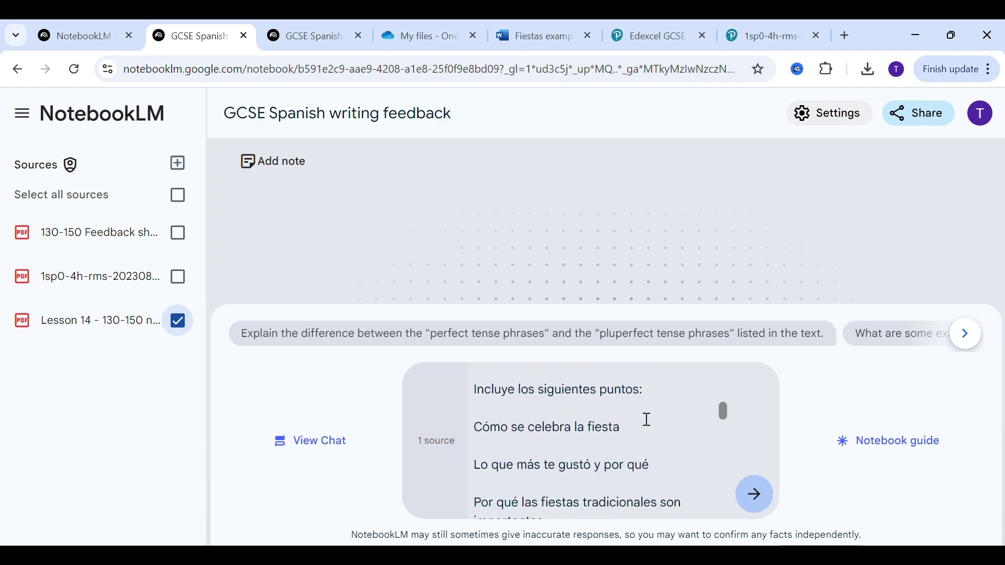
pyautogui.scroll(-8, 649, 421)
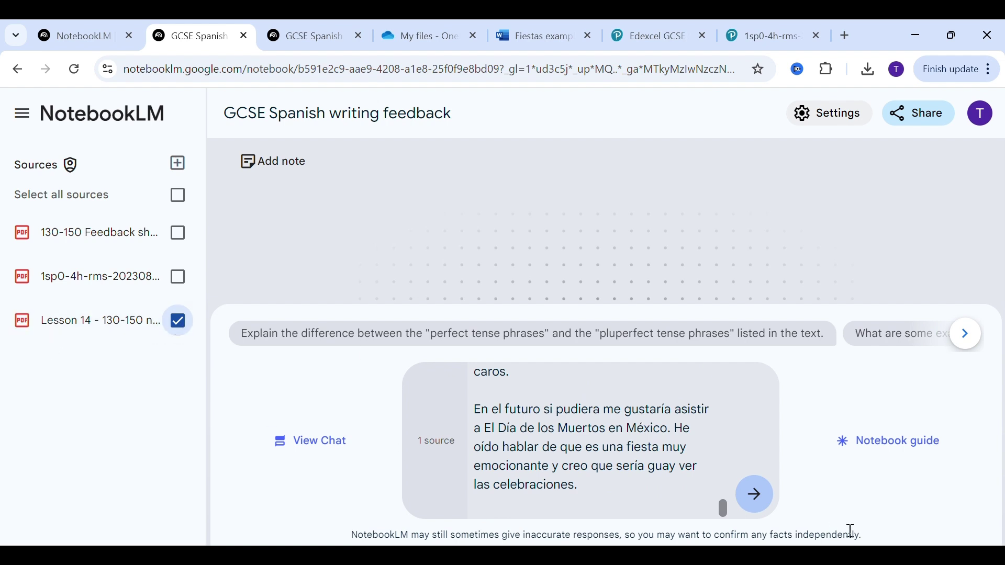
# Submit the feedback prompt to the chat and go to the start of the generated feedback on the written answer.
pyautogui.click(755, 503)
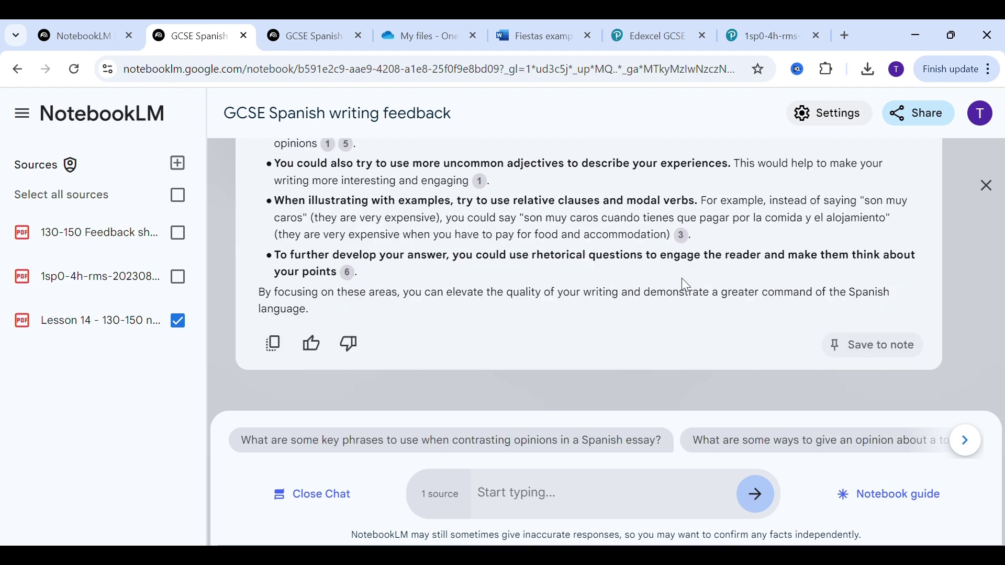
pyautogui.scroll(5, 812, 275)
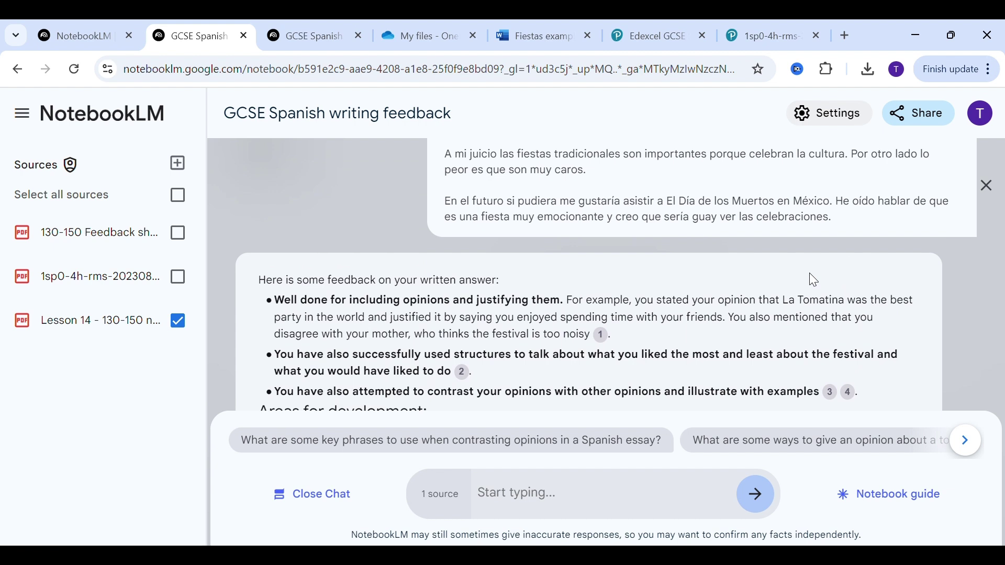
# Read through the generated feedback, covering the strengths of the written answer and the areas for development.
pyautogui.scroll(-1, 815, 280)
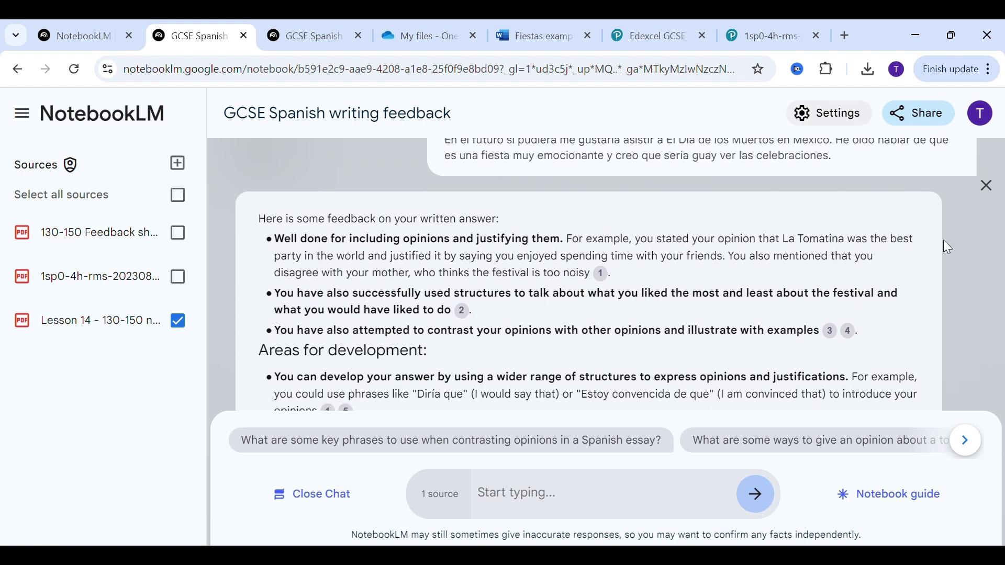
pyautogui.scroll(-1, 944, 242)
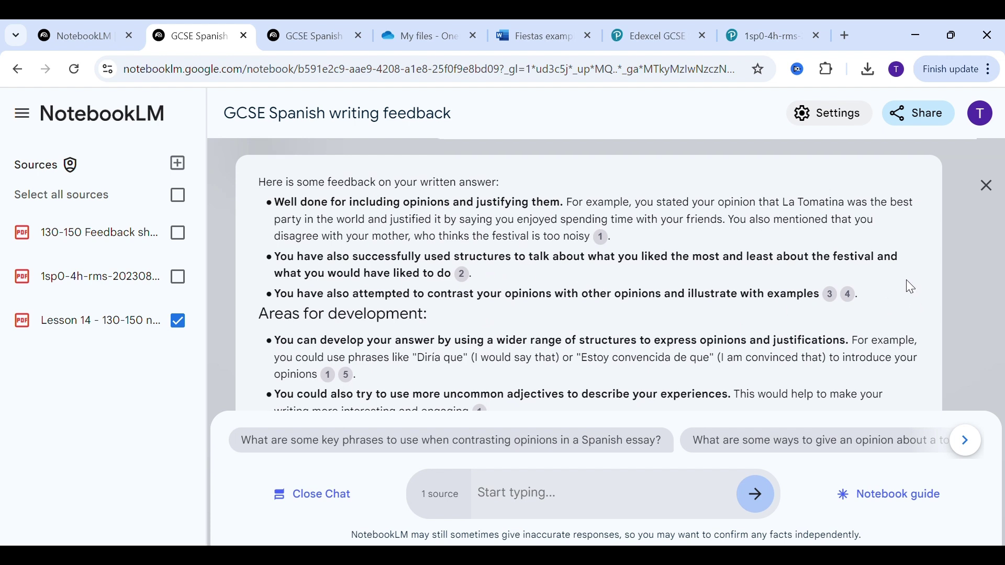
pyautogui.scroll(1, 906, 281)
pyautogui.scroll(-1, 912, 287)
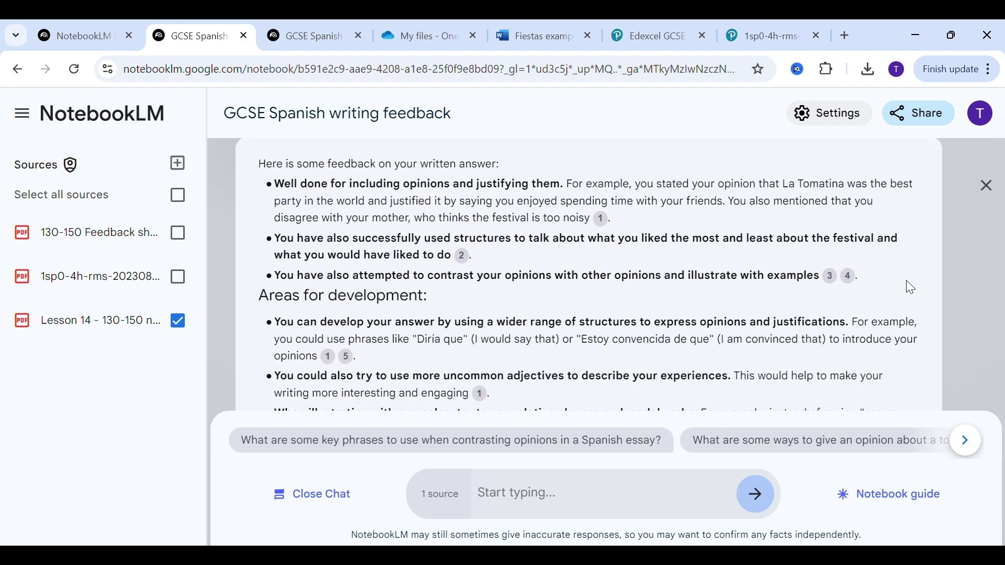
pyautogui.scroll(1, 906, 283)
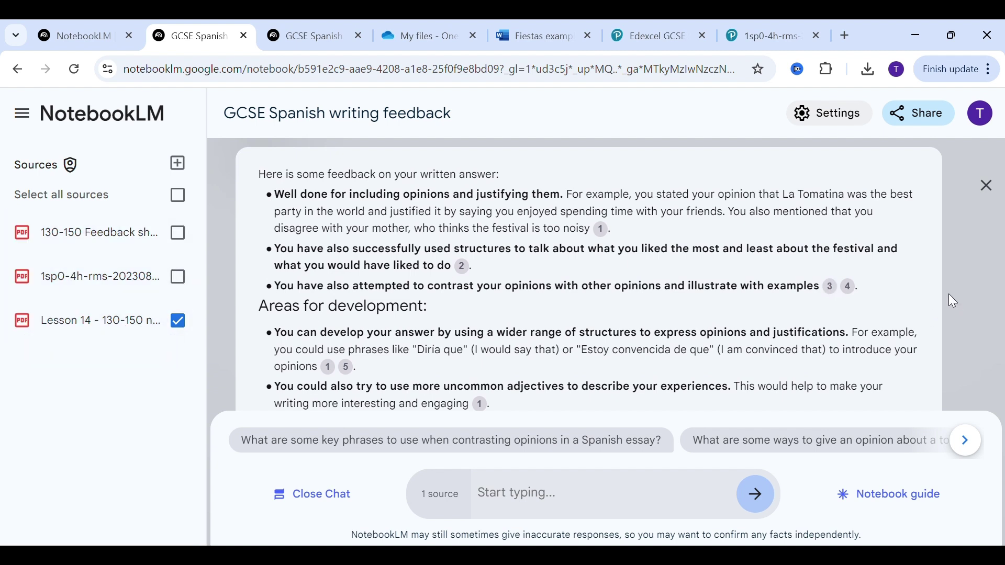
pyautogui.scroll(-2, 926, 293)
pyautogui.scroll(-2, 930, 288)
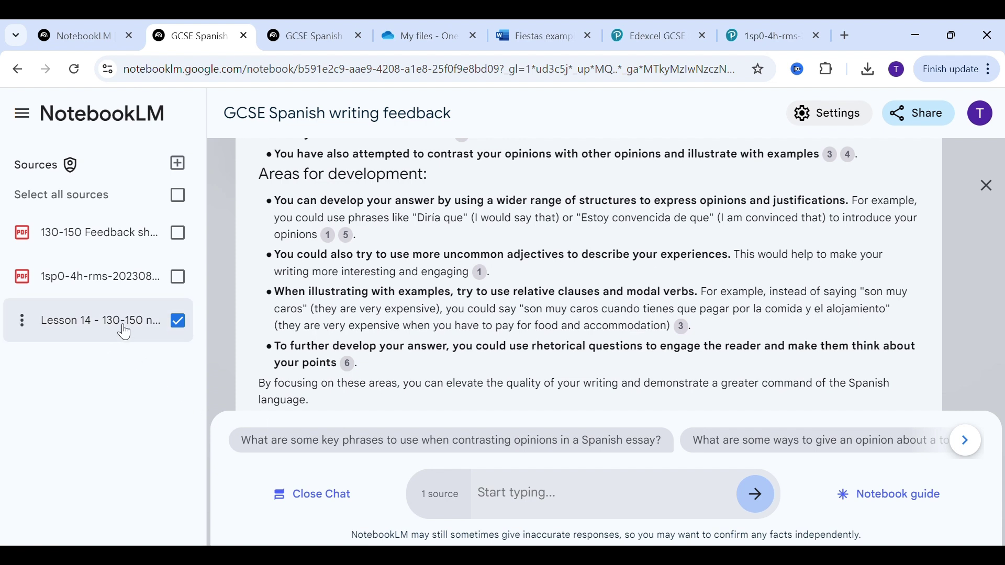
pyautogui.scroll(-1, 628, 329)
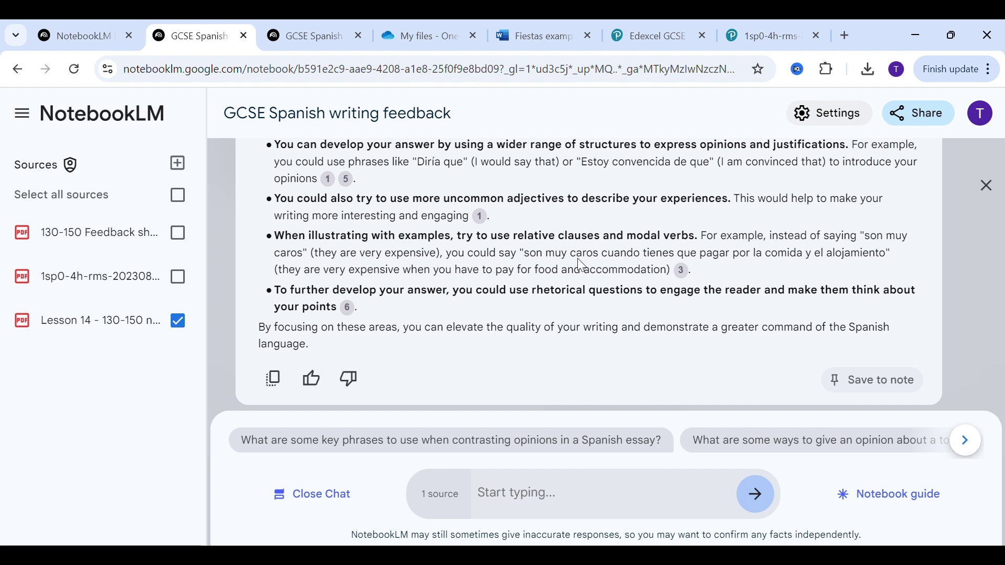
# Examine the feedback's suggested extension of "son muy caros" with a relative clause and modal verb, and review the other areas for development.
pyautogui.moveTo(526, 253); pyautogui.dragTo(304, 259)
pyautogui.click(891, 274)
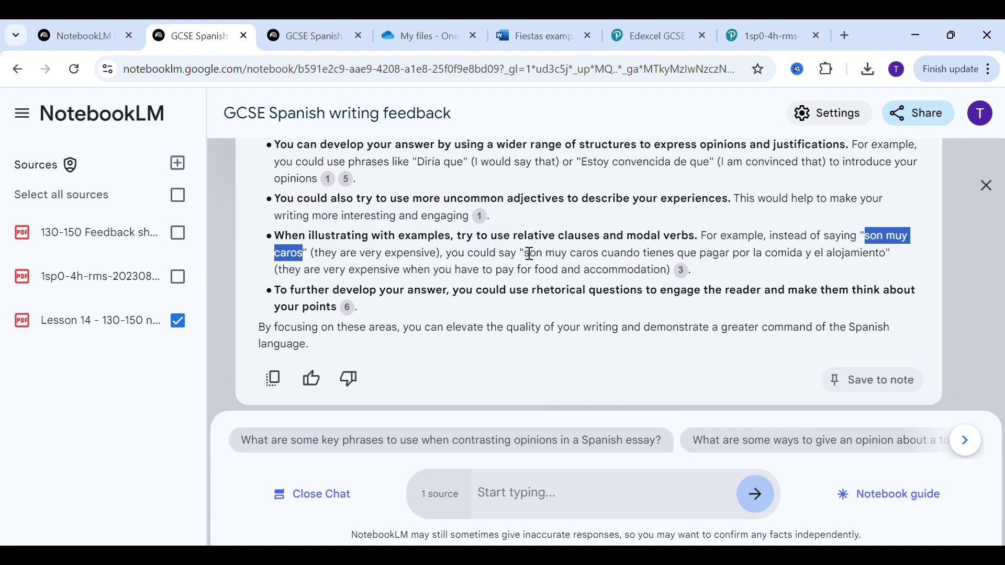
pyautogui.moveTo(525, 255); pyautogui.dragTo(913, 262)
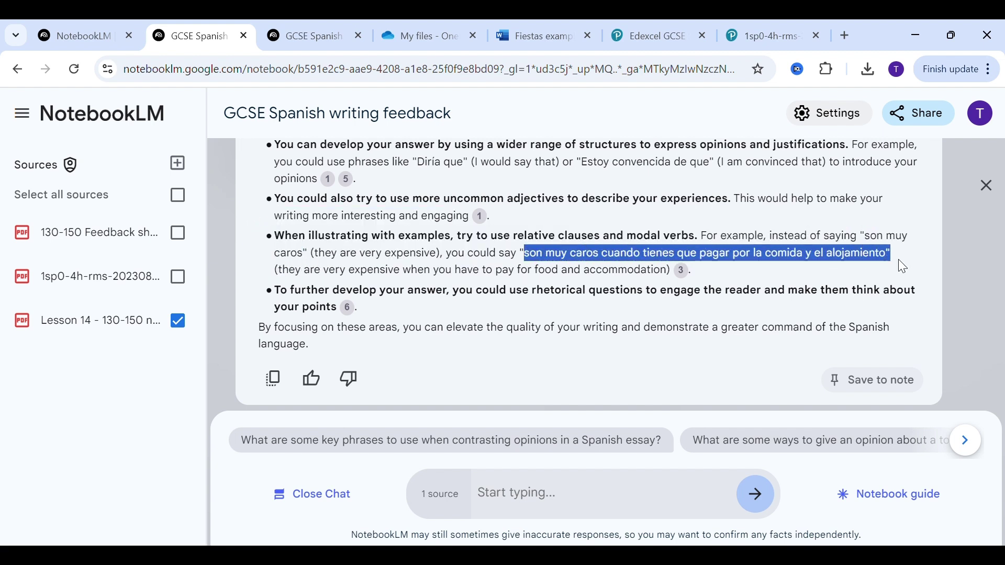
pyautogui.click(719, 284)
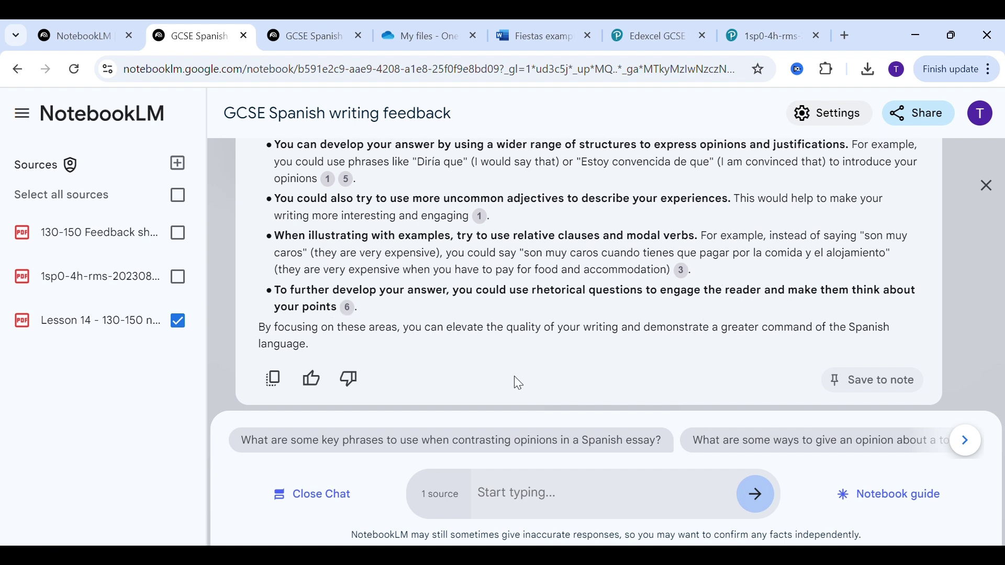
pyautogui.scroll(-1, 518, 384)
pyautogui.scroll(4, 514, 377)
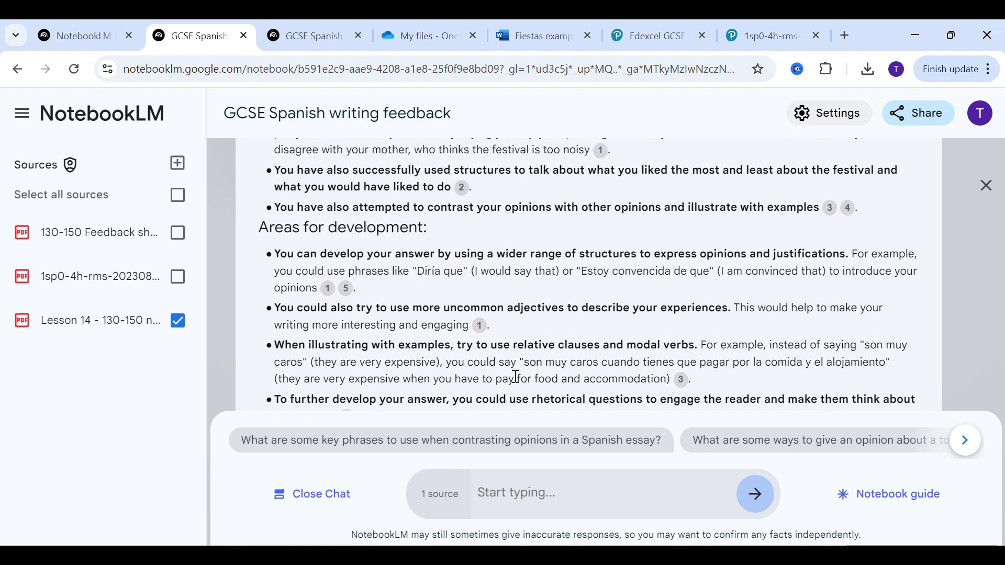
pyautogui.scroll(-2, 518, 380)
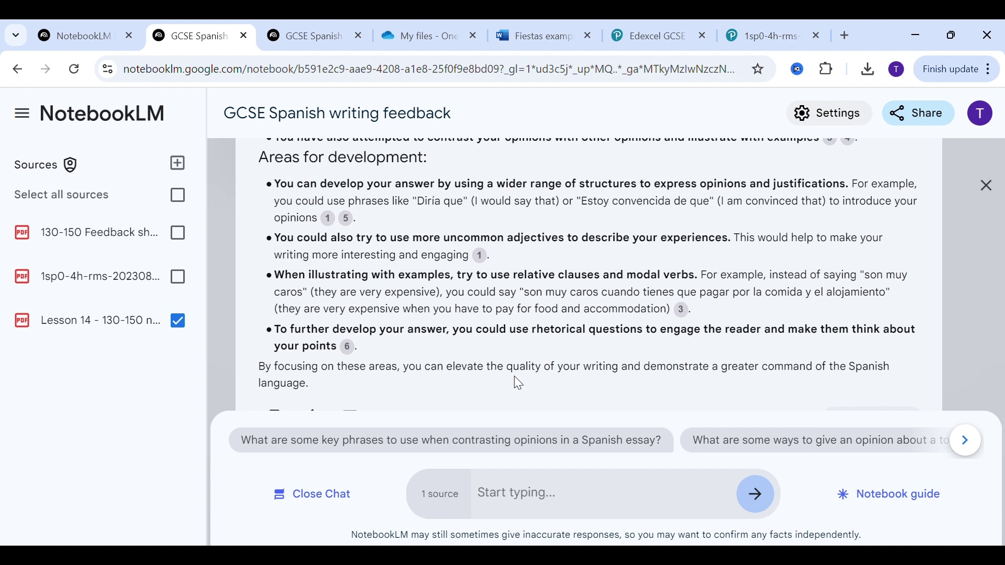
# Deselect the Lesson 14 source, review the structure strips for each bullet point type in its PDF in Edge, and return to NotebookLM.
pyautogui.click(178, 320)
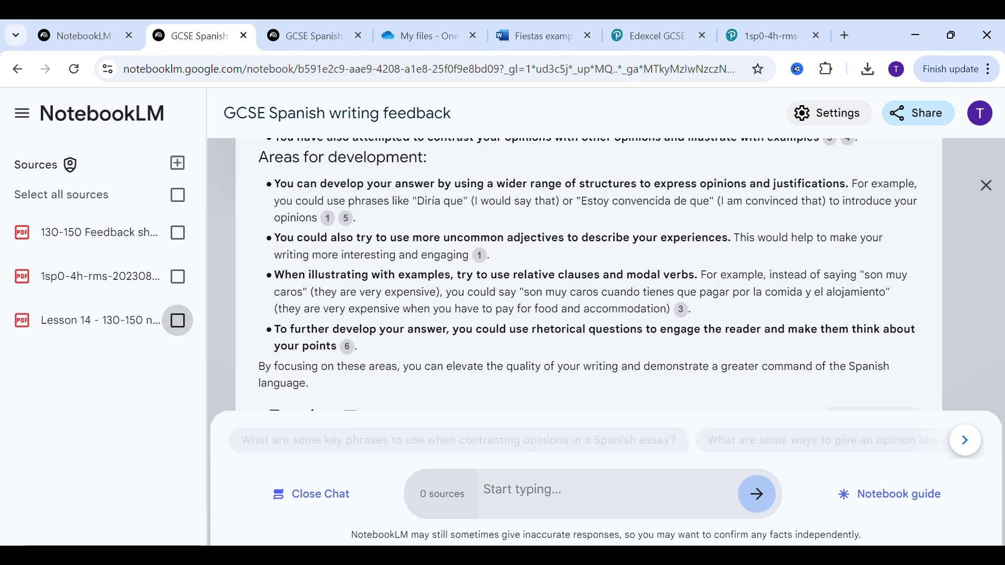
pyautogui.hotkey('alt', 'Tab')
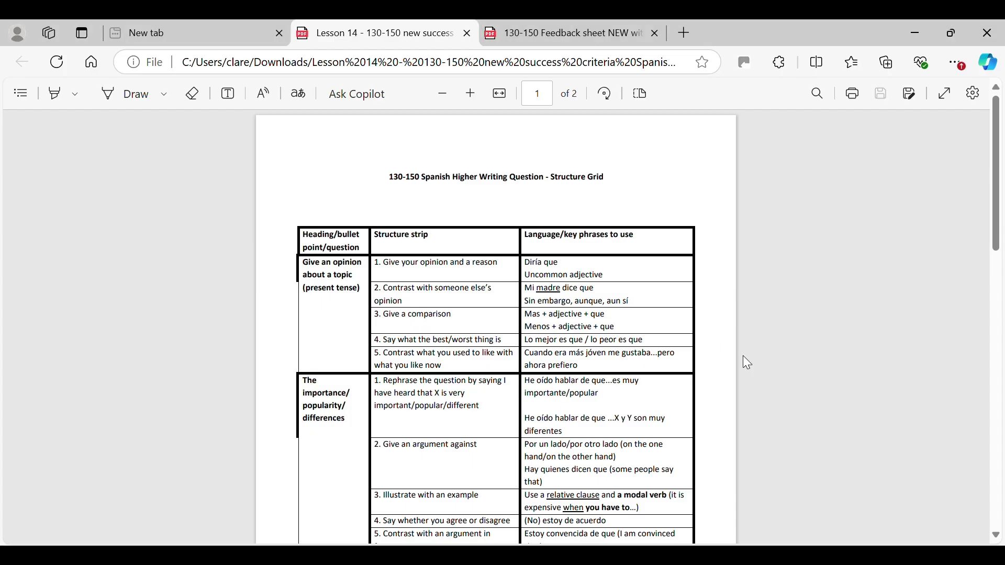
pyautogui.scroll(-1, 743, 362)
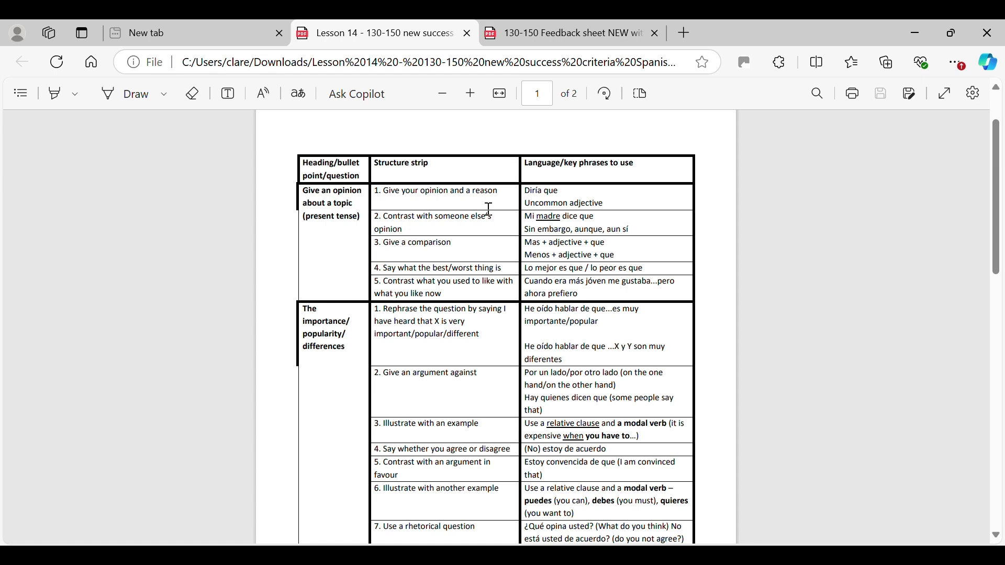
pyautogui.scroll(-1, 489, 209)
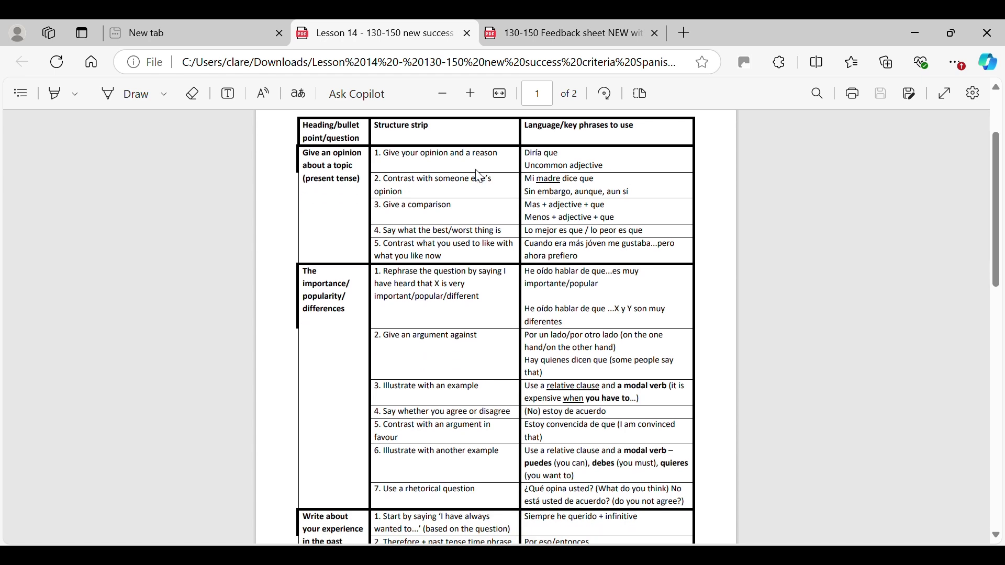
pyautogui.scroll(-2, 471, 220)
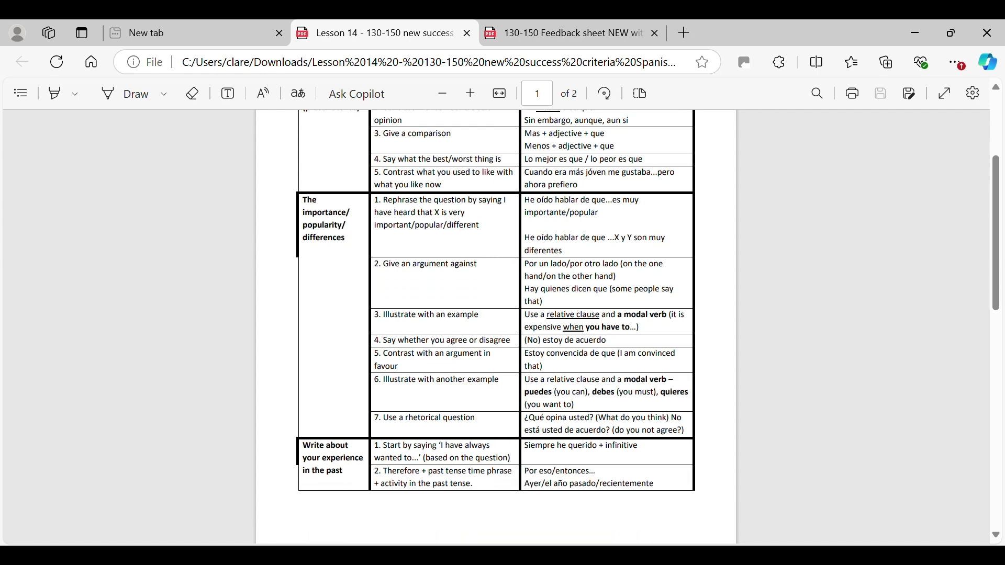
pyautogui.click(653, 482)
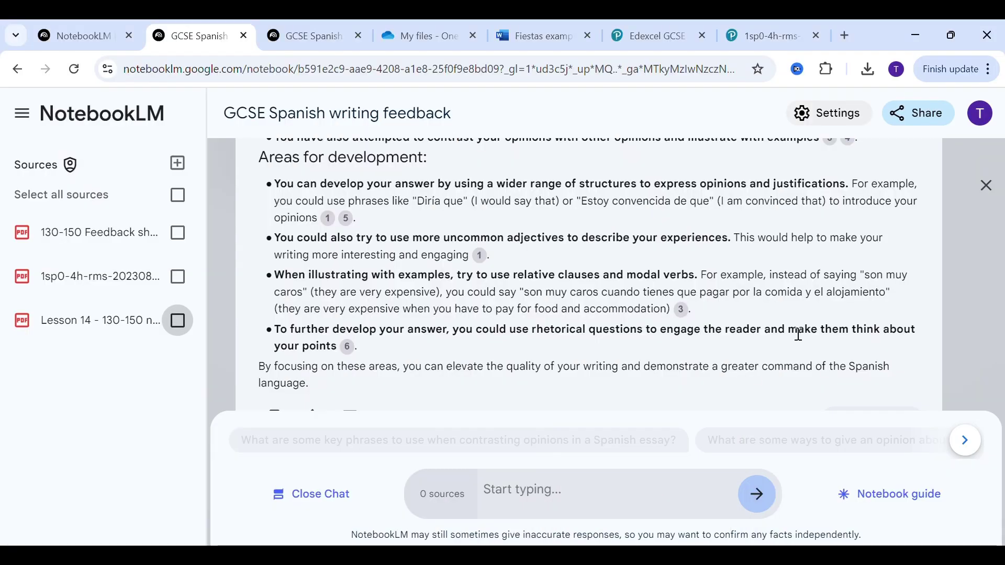
# Reselect the Lesson 14 source and prepare a follow-up prompt requesting a paragraph-by-paragraph check against the structure strip with suggested improvements.
pyautogui.scroll(15, 793, 319)
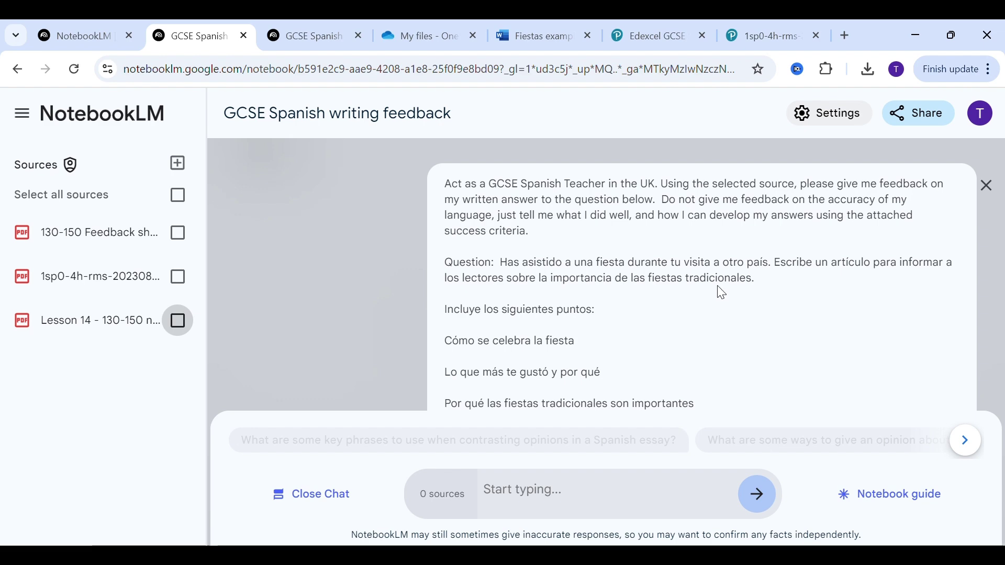
pyautogui.scroll(-15, 763, 295)
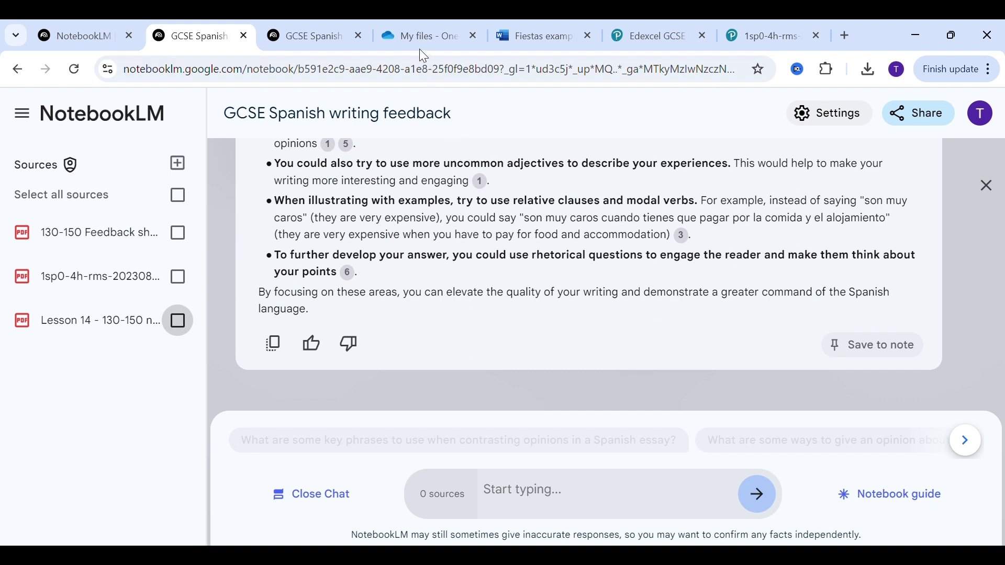
pyautogui.press('space')
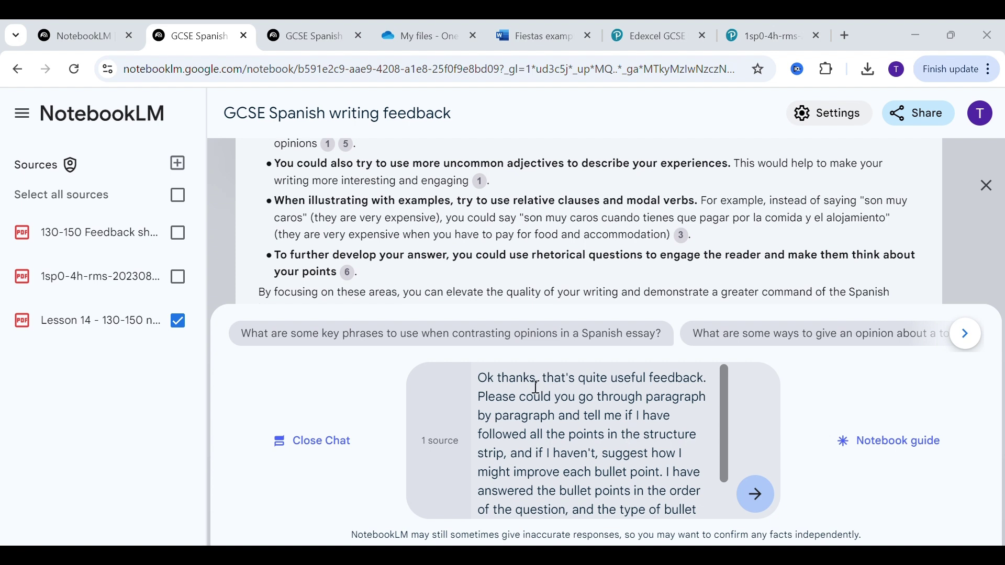
pyautogui.moveTo(537, 381); pyautogui.dragTo(447, 373)
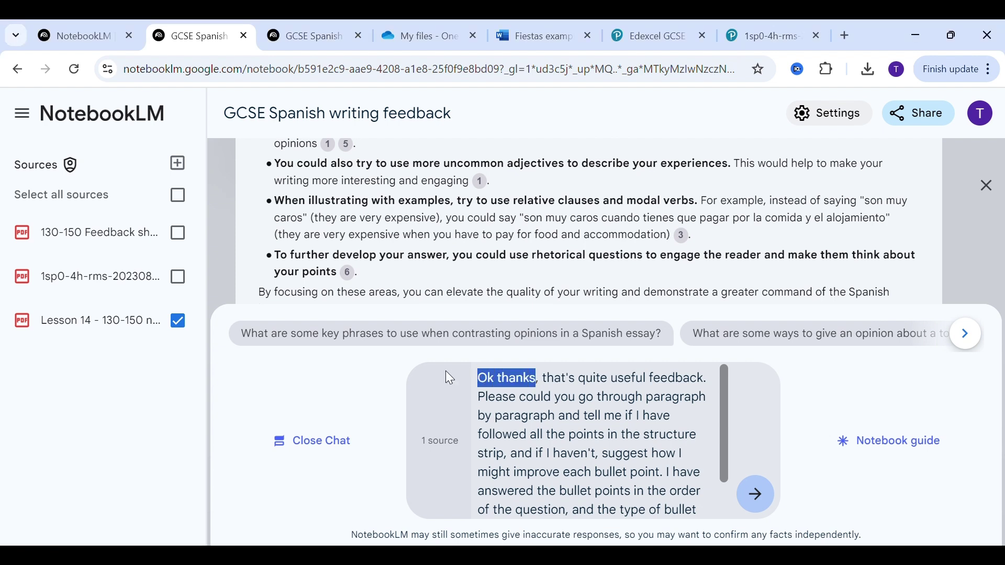
pyautogui.click(633, 434)
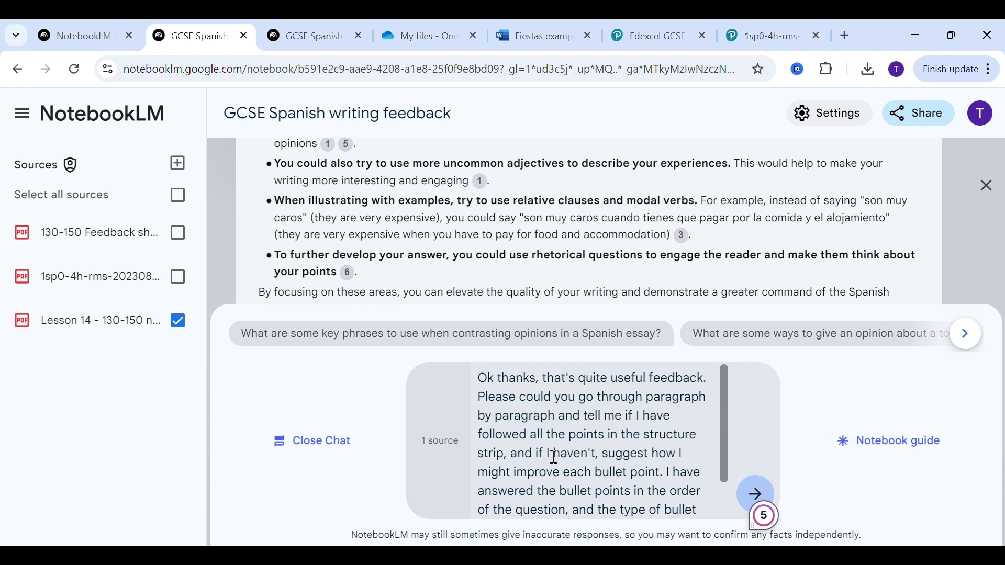
# Add "for that type of paragraph" after "structure strip" in the follow-up prompt.
pyautogui.click(507, 454)
pyautogui.write('for that ty')
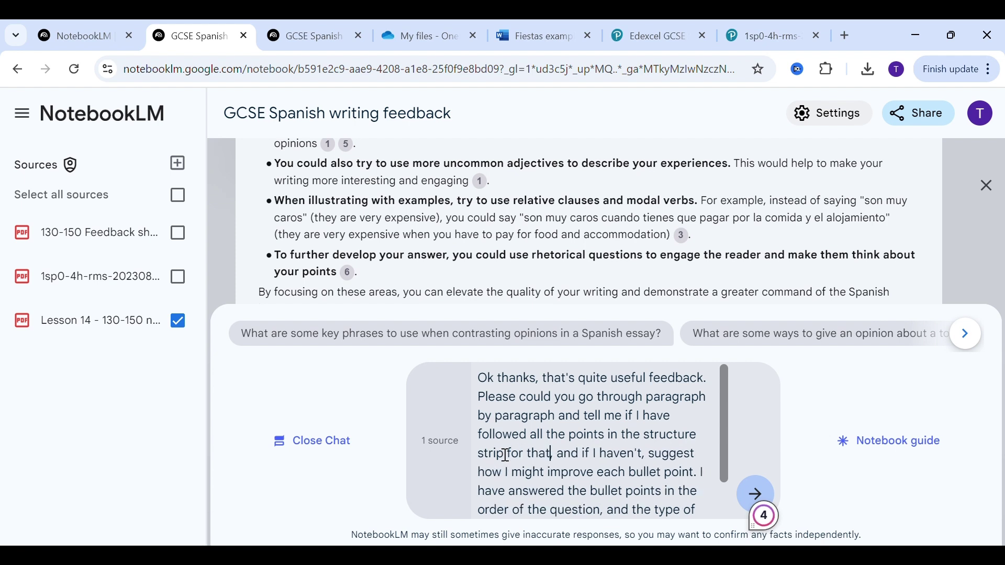
pyautogui.write('pe of para')
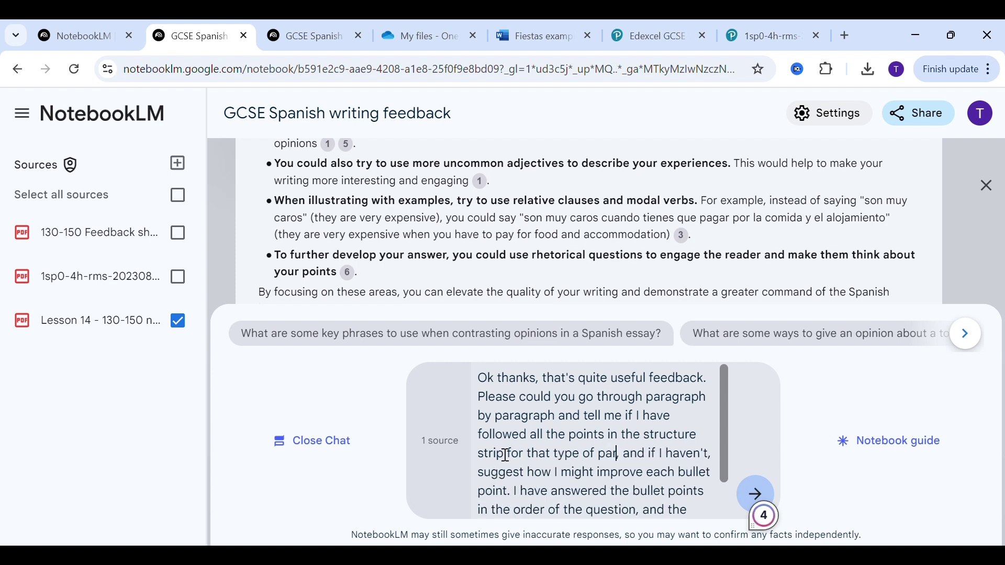
pyautogui.write('graph')
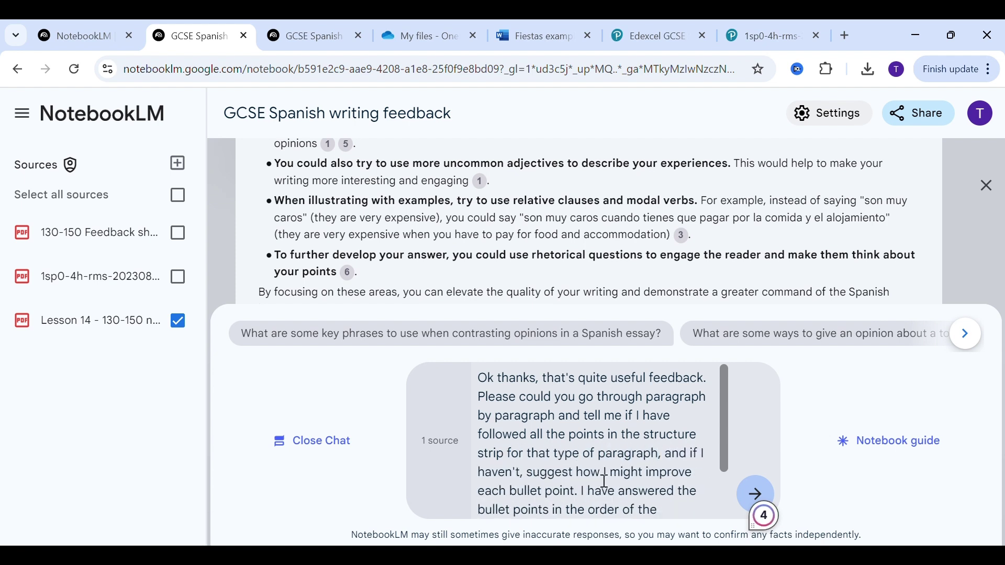
# Reword the follow-up prompt's improvement request to "suggest how I might improve my answer to each bullet point".
pyautogui.scroll(-1, 605, 481)
pyautogui.scroll(-1, 605, 481)
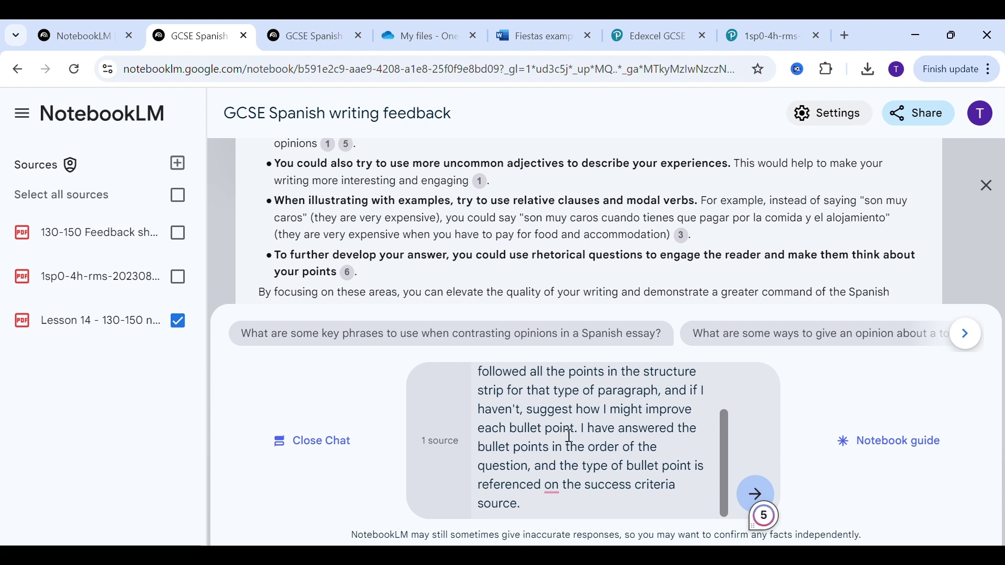
pyautogui.moveTo(578, 428); pyautogui.dragTo(476, 422)
pyautogui.write('my answeer')
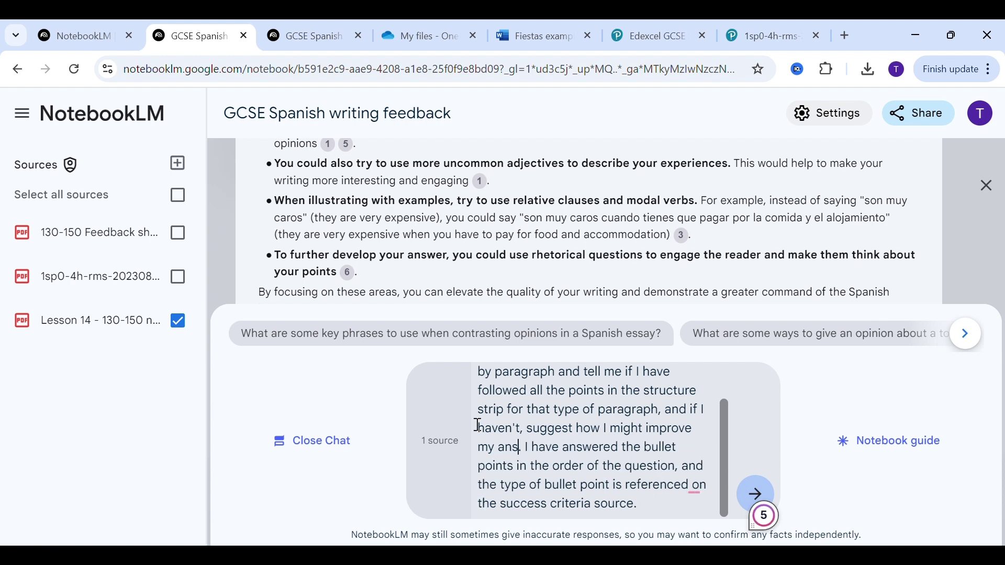
pyautogui.press('BackSpace')
pyautogui.press('BackSpace')
pyautogui.write('r to tha')
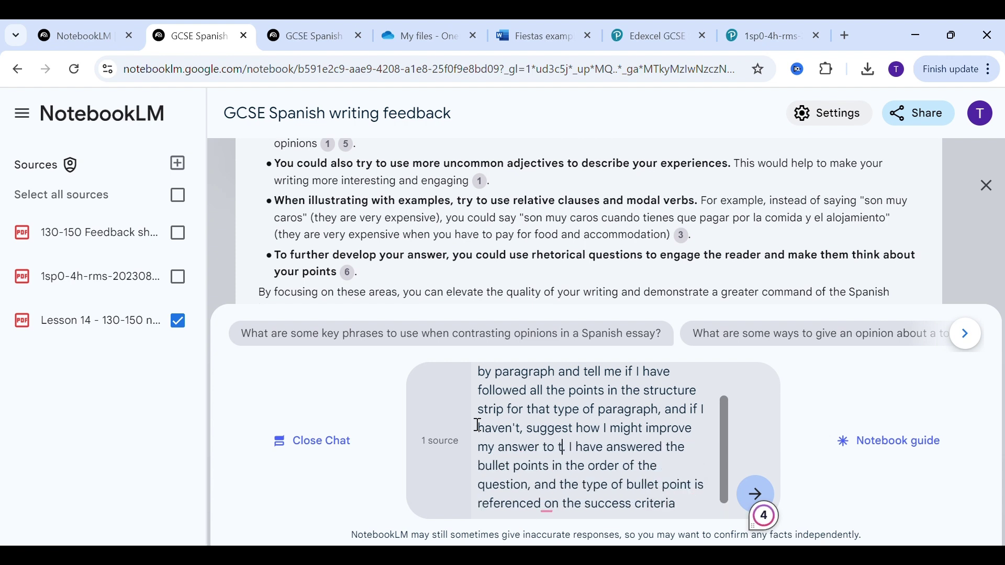
pyautogui.press('BackSpace')
pyautogui.press('BackSpace')
pyautogui.press('BackSpace')
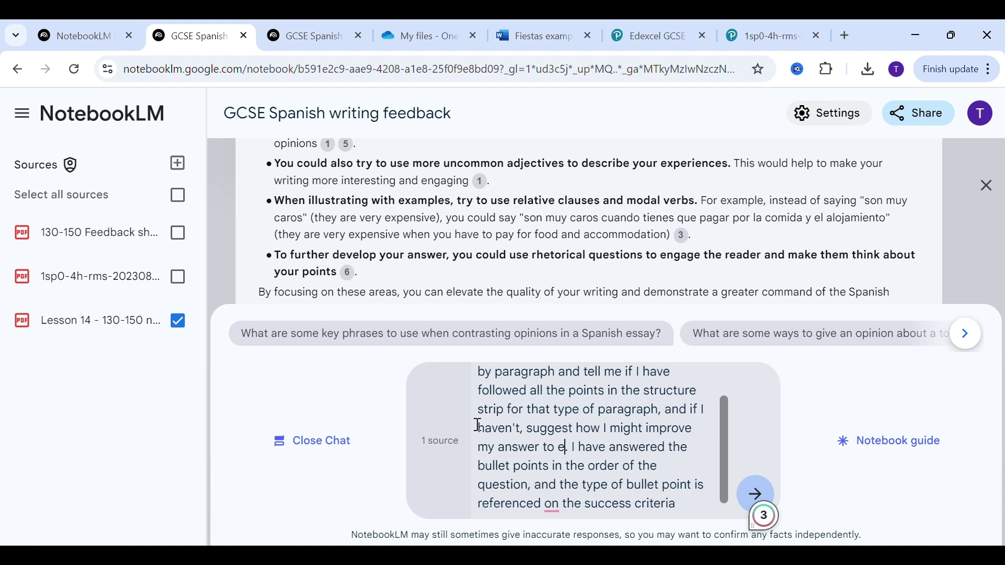
pyautogui.write('each bullet poin')
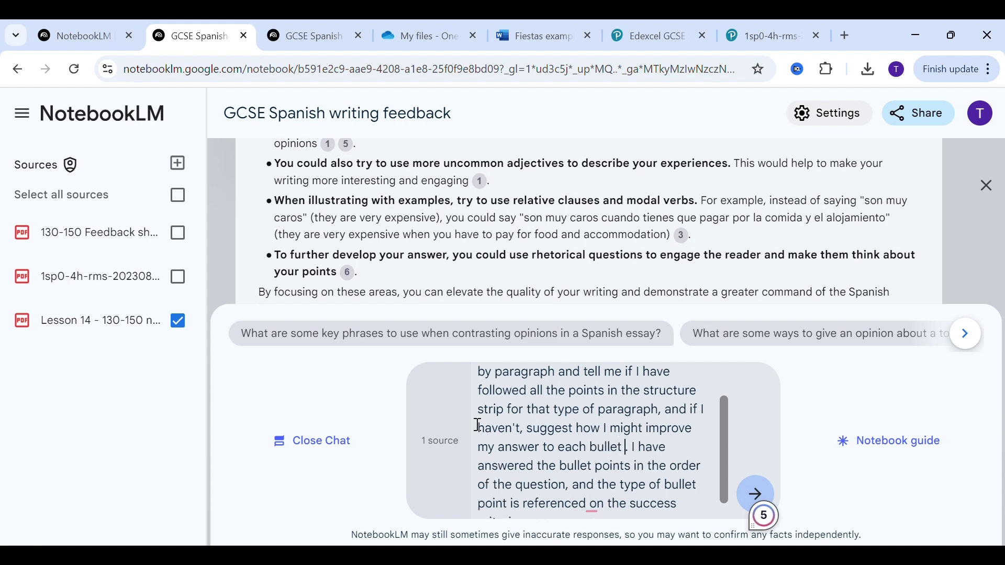
pyautogui.write('t')
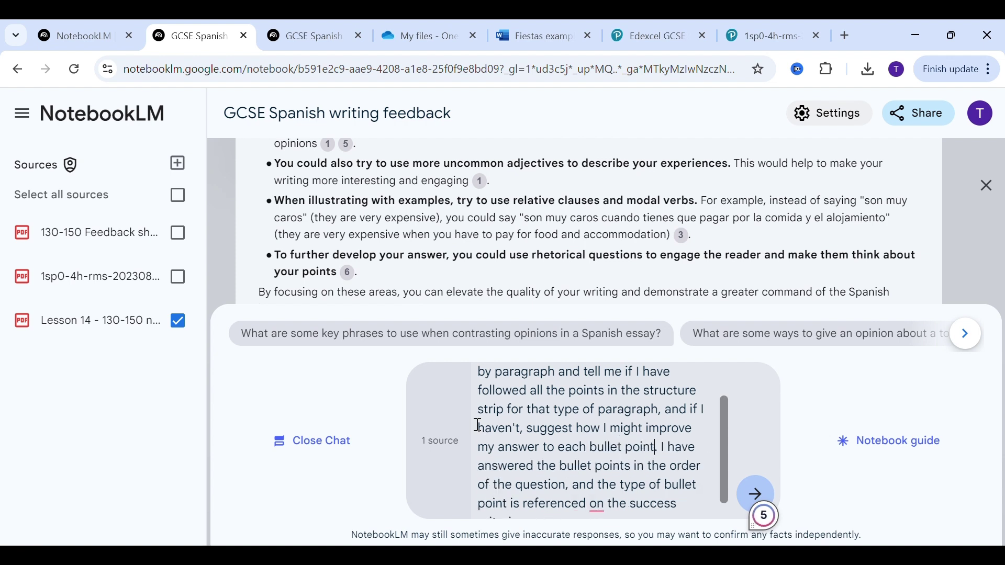
pyautogui.click(632, 487)
pyautogui.scroll(-1, 632, 487)
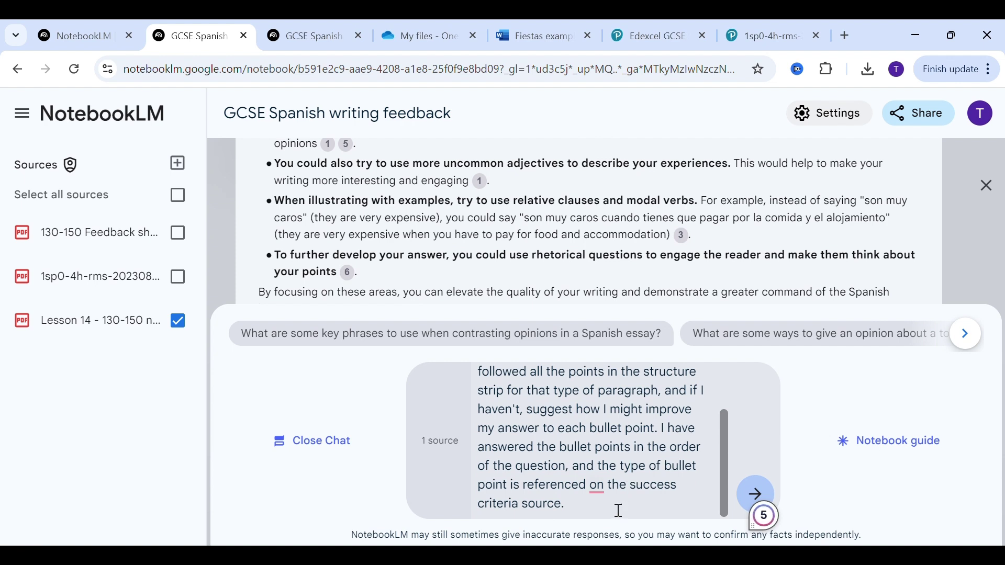
# Switch to Edge to check the bullet point types in the Lesson 14 success criteria PDF, and return to NotebookLM in Chrome.
pyautogui.click(367, 557)
pyautogui.scroll(3, 339, 235)
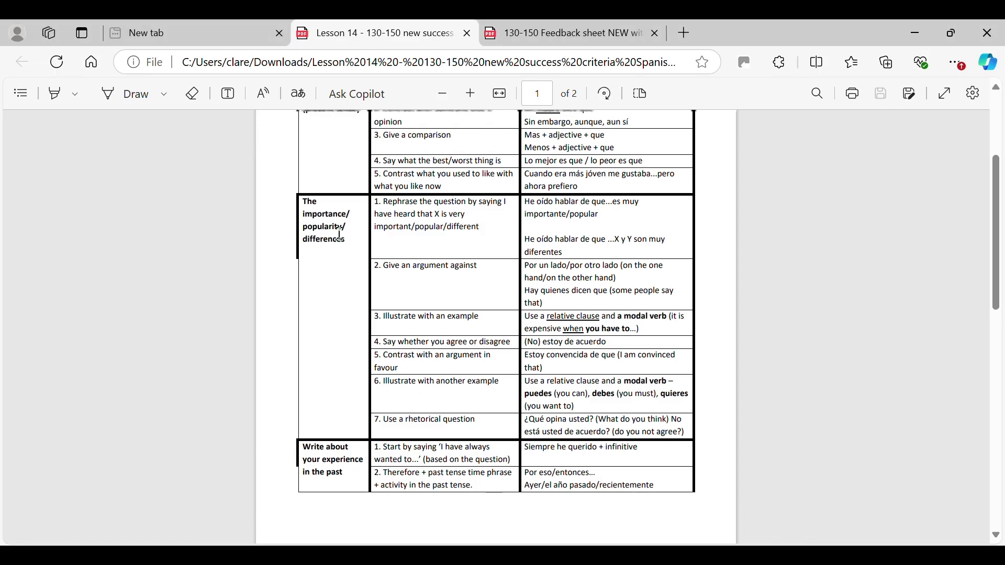
pyautogui.rightClick(339, 235)
pyautogui.click(320, 277)
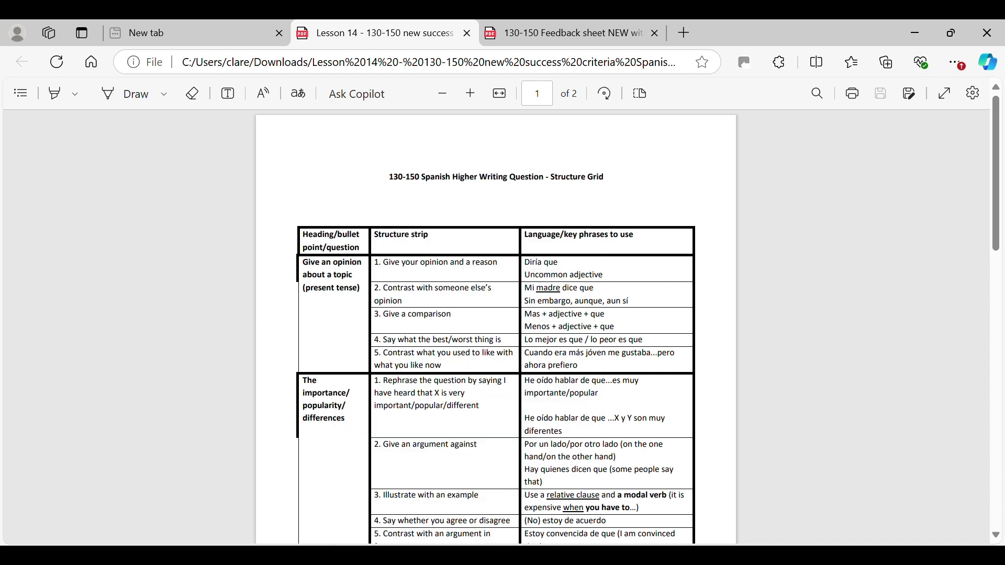
pyautogui.click(681, 516)
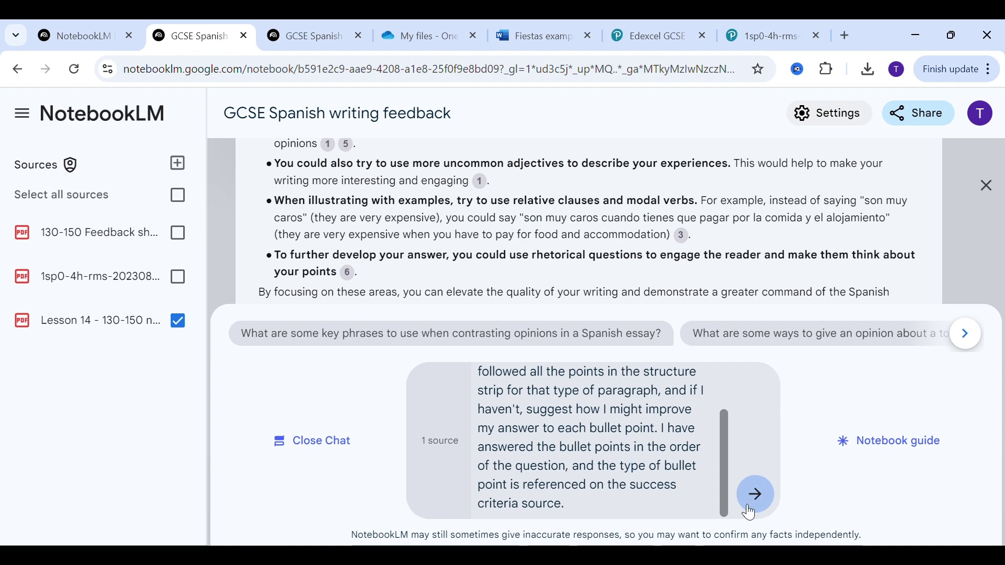
# Submit the paragraph-by-paragraph follow-up prompt and read through the feedback from the first paragraph to the last.
pyautogui.click(767, 497)
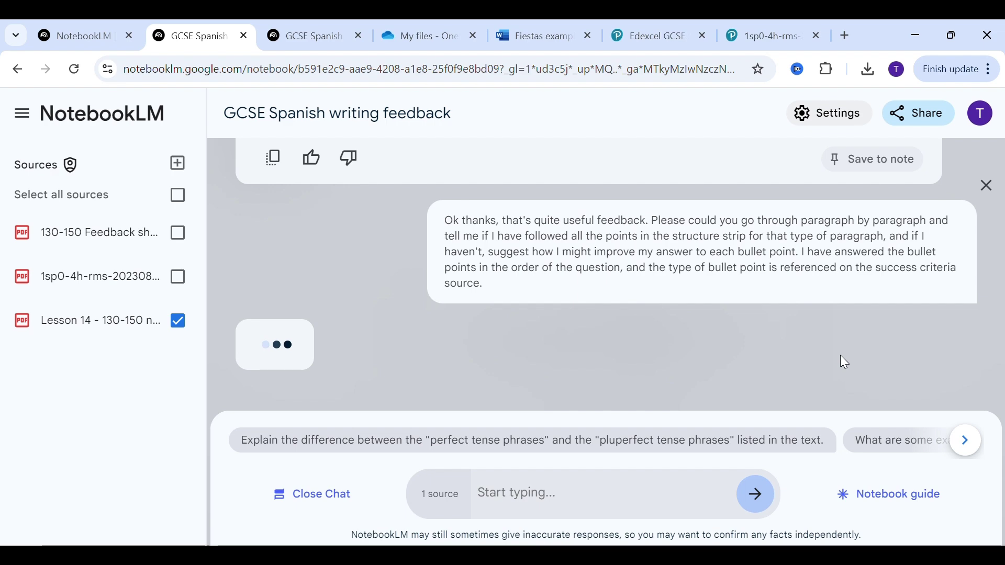
pyautogui.scroll(5, 843, 361)
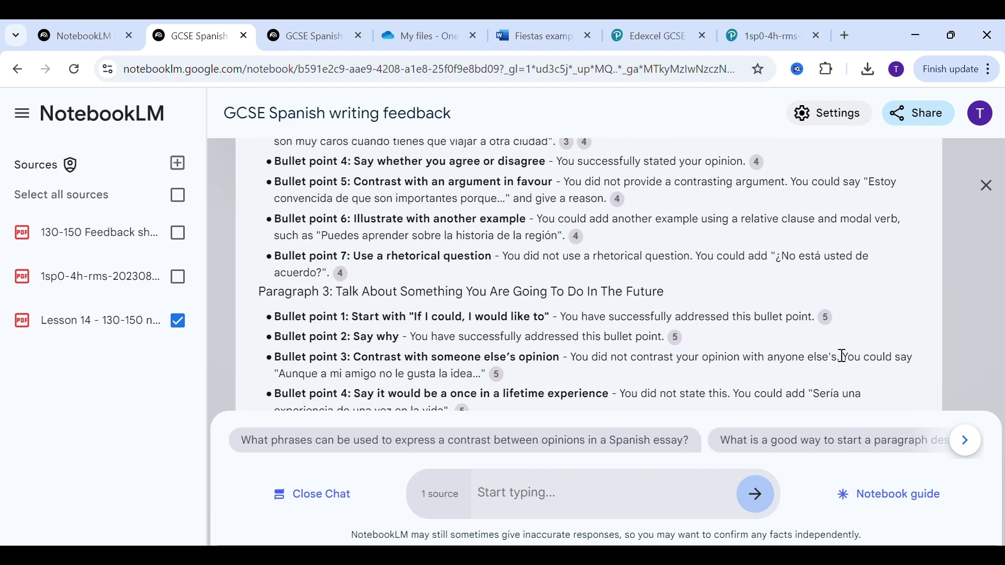
pyautogui.scroll(4, 843, 356)
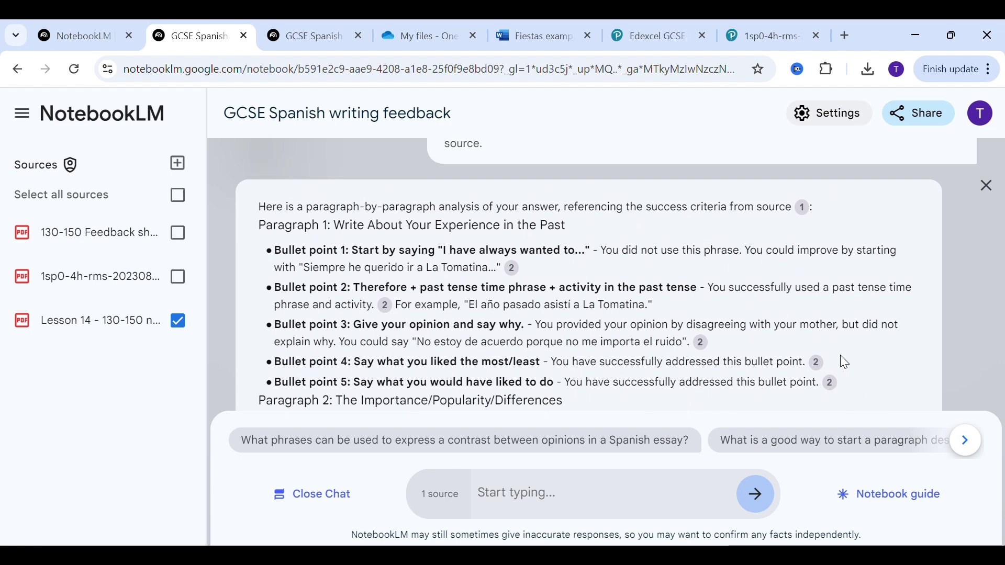
pyautogui.scroll(-1, 846, 362)
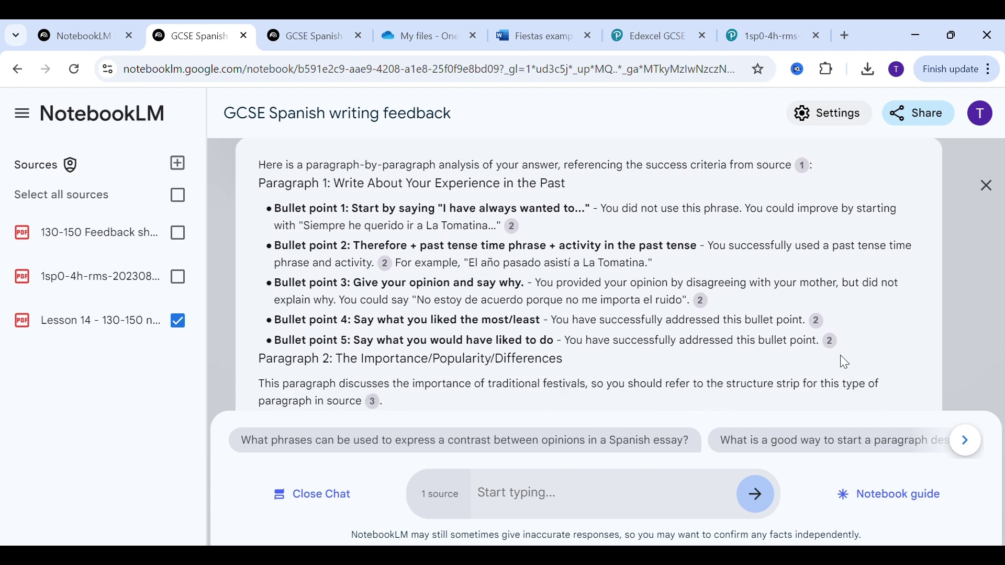
pyautogui.scroll(-8, 840, 304)
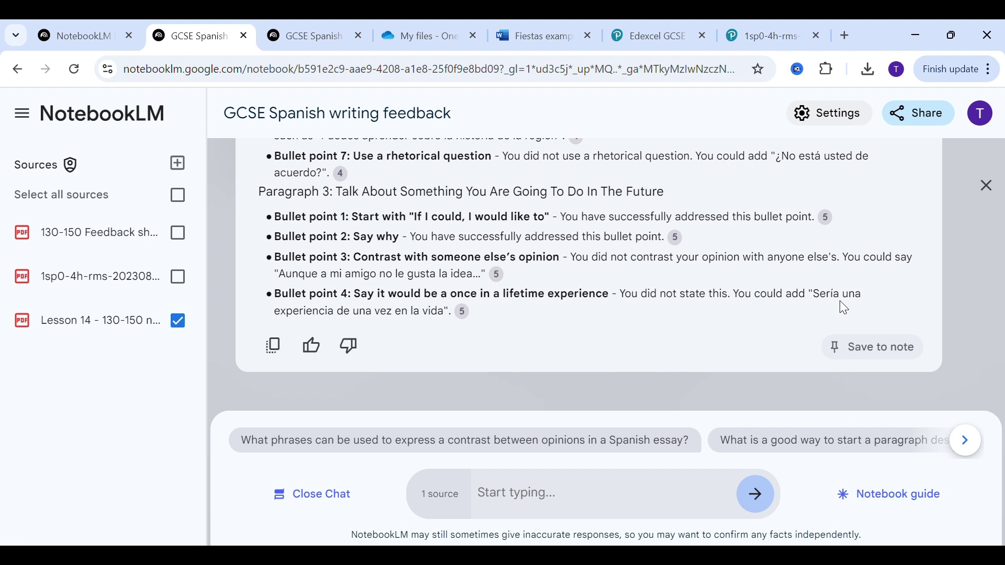
# Review the suggested improvements for paragraphs 2 and 3 against each structure strip bullet point.
pyautogui.scroll(1, 840, 303)
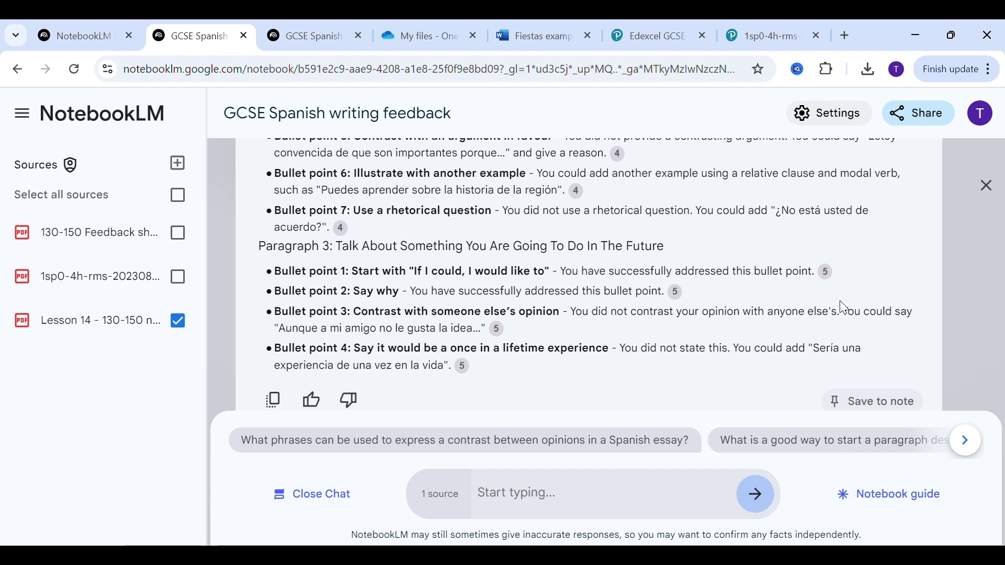
pyautogui.scroll(3, 636, 348)
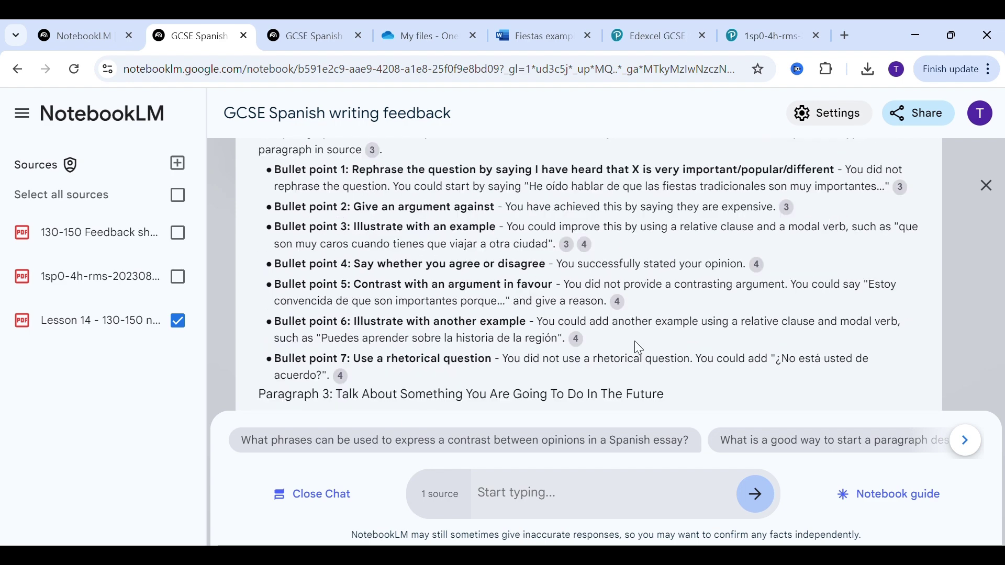
pyautogui.scroll(-2, 844, 318)
pyautogui.scroll(-2, 845, 318)
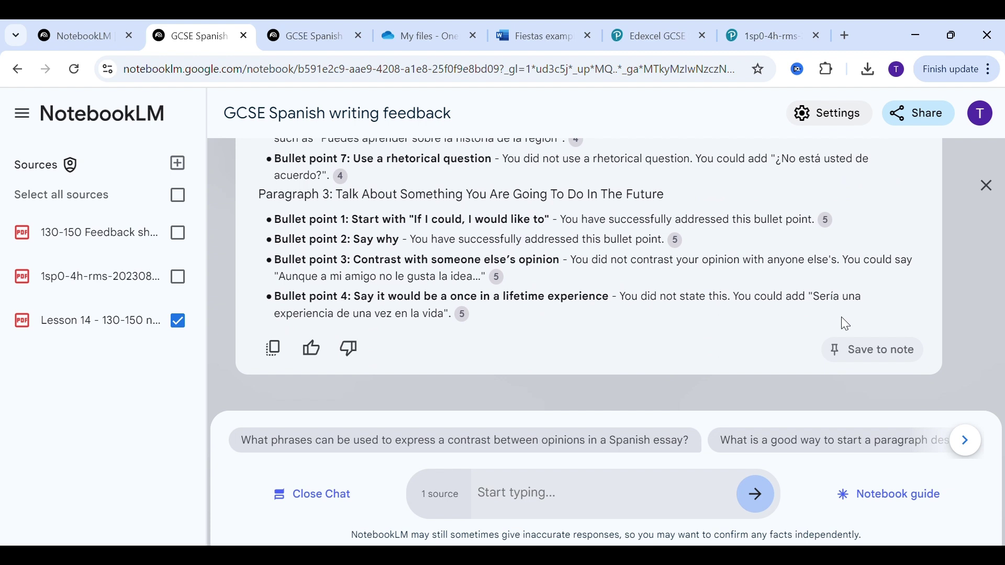
pyautogui.scroll(1, 841, 318)
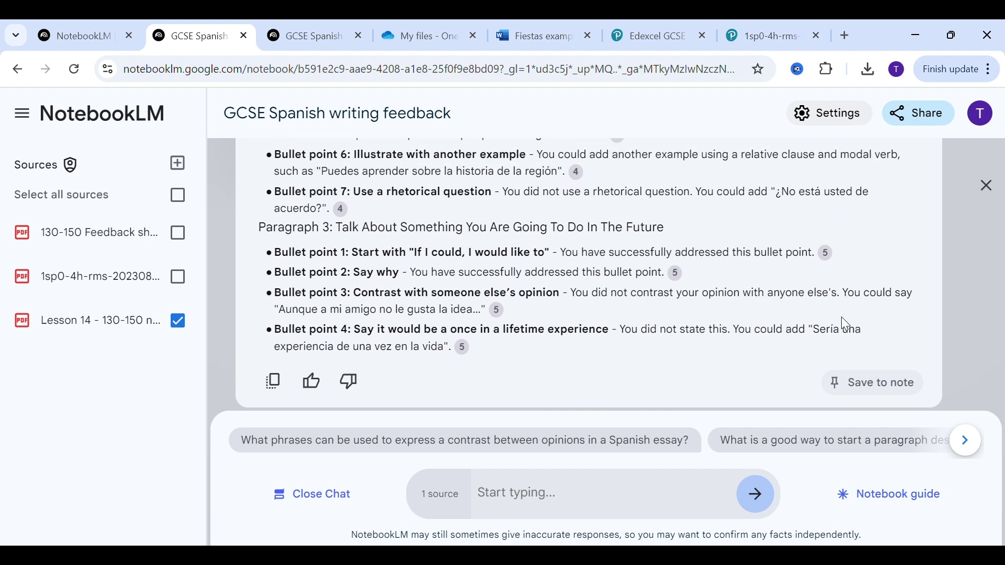
pyautogui.scroll(1, 841, 318)
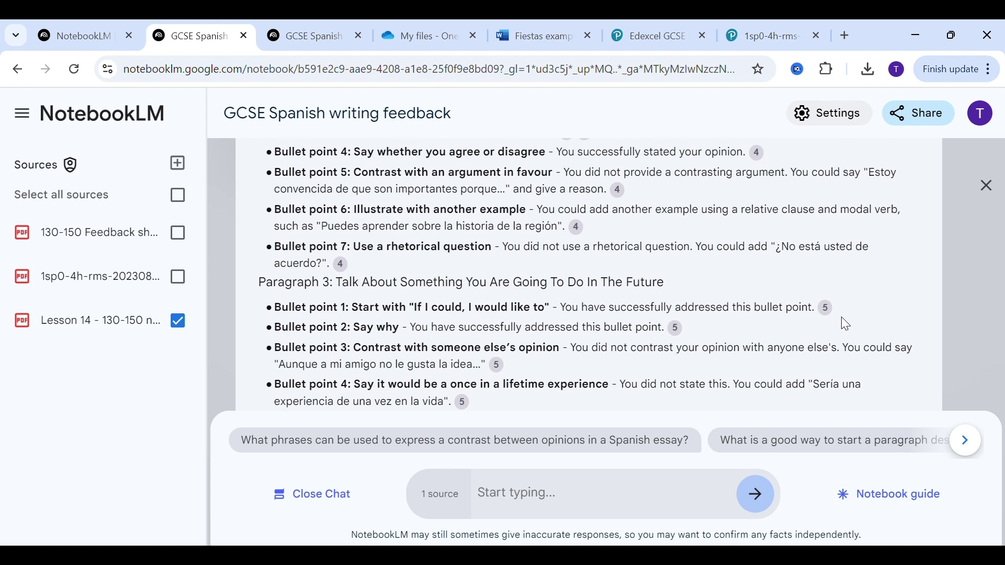
pyautogui.scroll(-1, 842, 318)
pyautogui.scroll(-1, 844, 318)
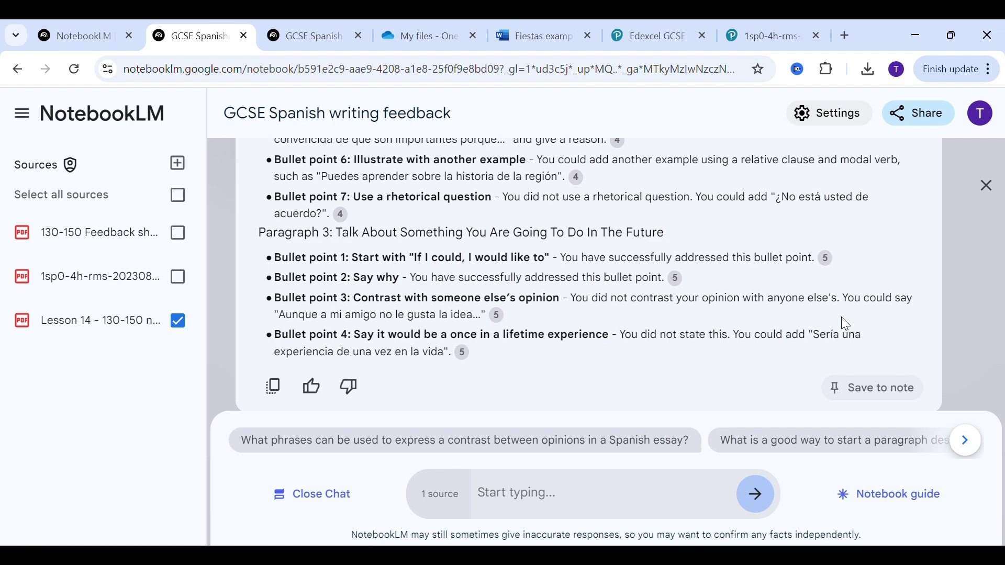
pyautogui.scroll(8, 842, 318)
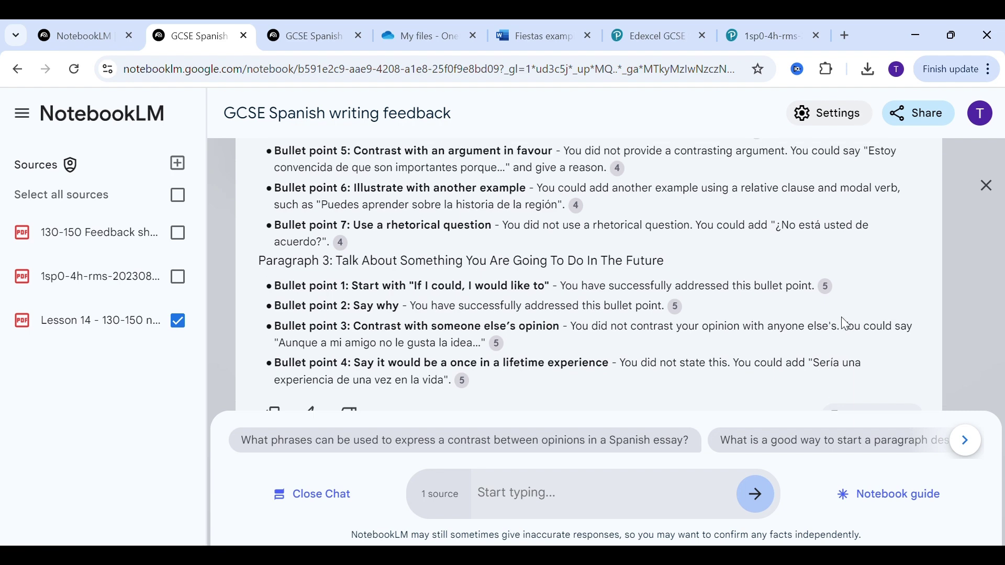
pyautogui.scroll(1, 844, 317)
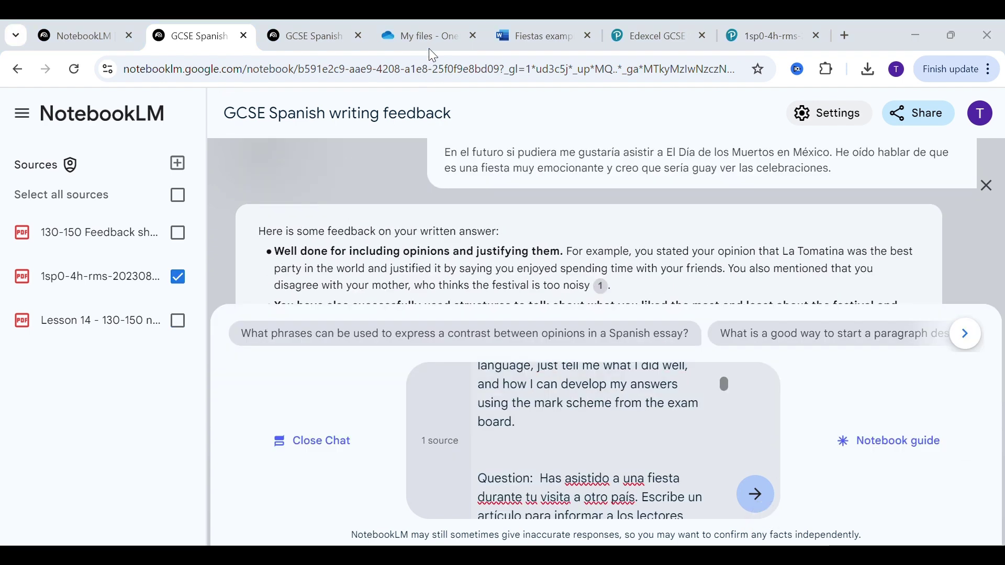
# Check the drafted mark scheme feedback prompt, from the teacher instructions through the Spanish question and written answer.
pyautogui.scroll(1, 629, 437)
pyautogui.scroll(3, 629, 428)
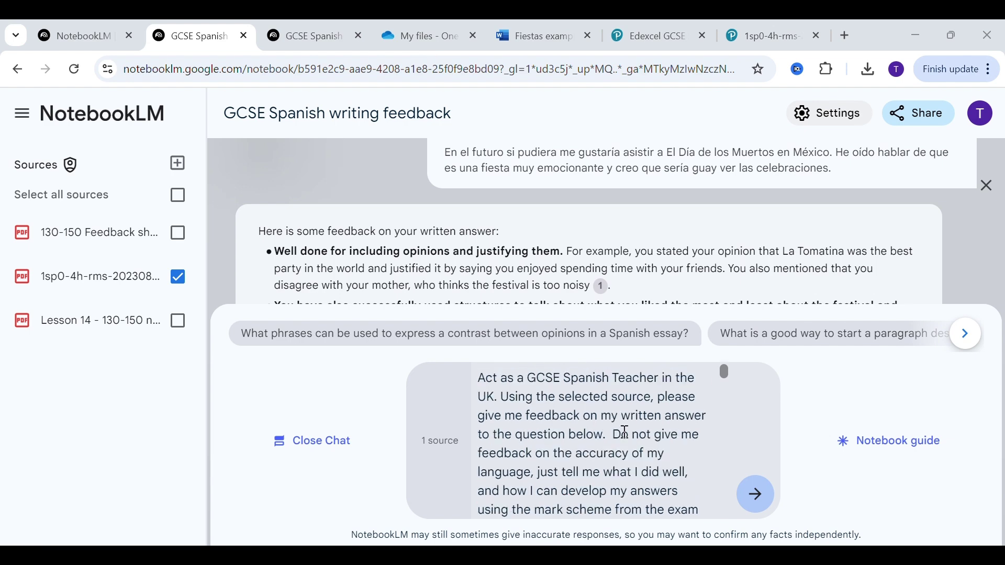
pyautogui.scroll(-5, 607, 446)
pyautogui.scroll(-10, 606, 447)
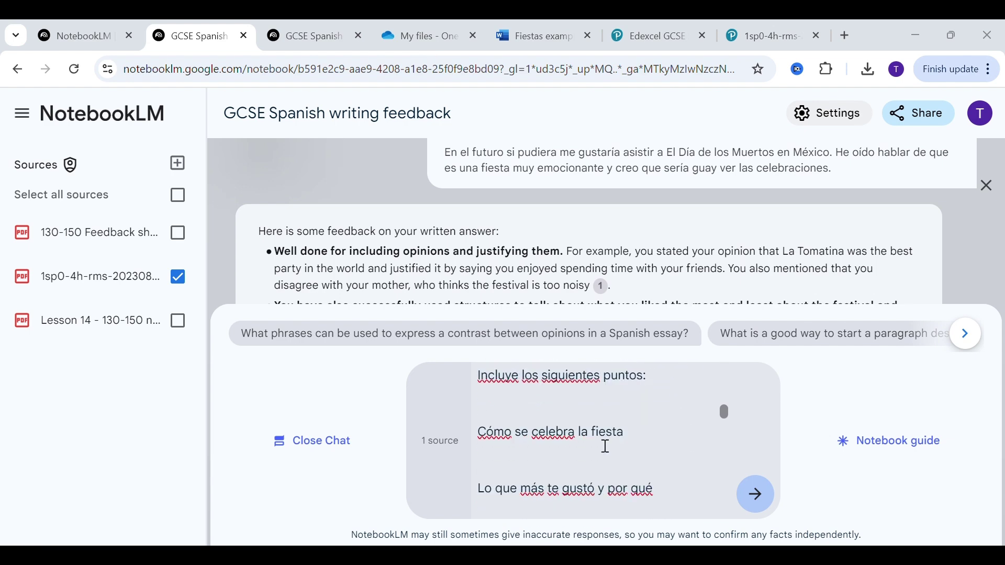
pyautogui.scroll(-1, 606, 446)
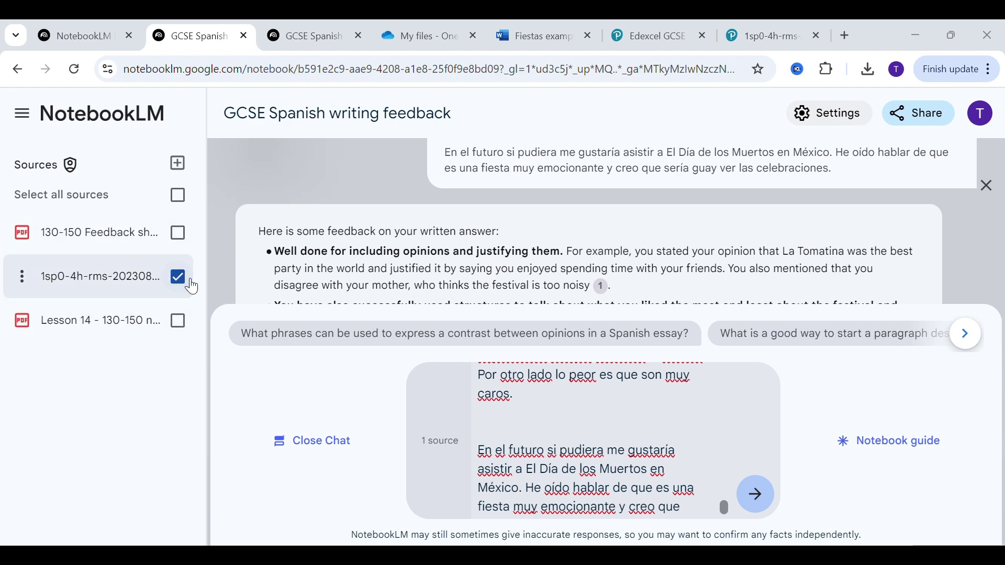
pyautogui.scroll(2, 627, 399)
pyautogui.scroll(10, 627, 400)
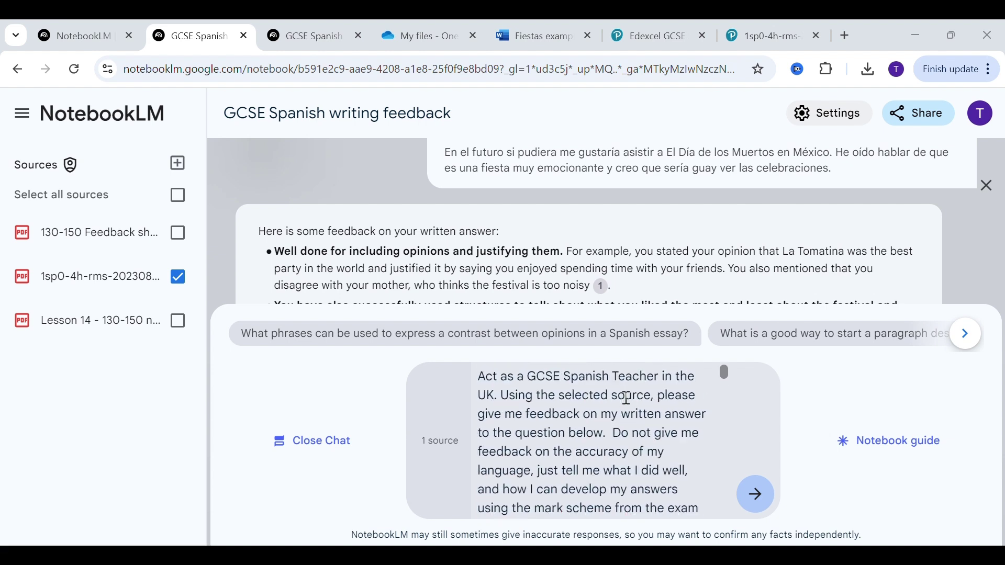
# Add "higher paper question 2" after "exam board" in the prompt's instructions, keeping the closing full stop.
pyautogui.scroll(-3, 628, 400)
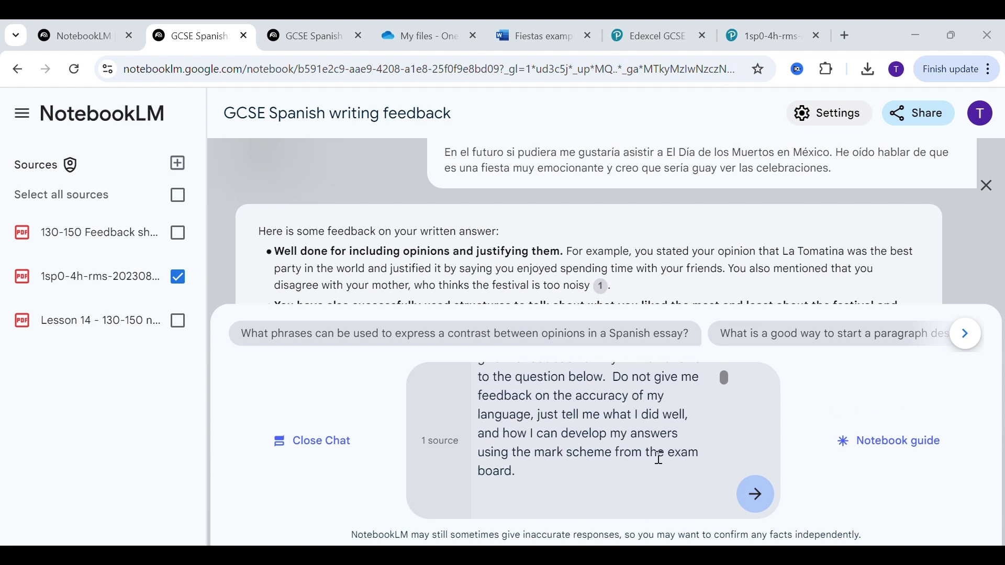
pyautogui.click(514, 473)
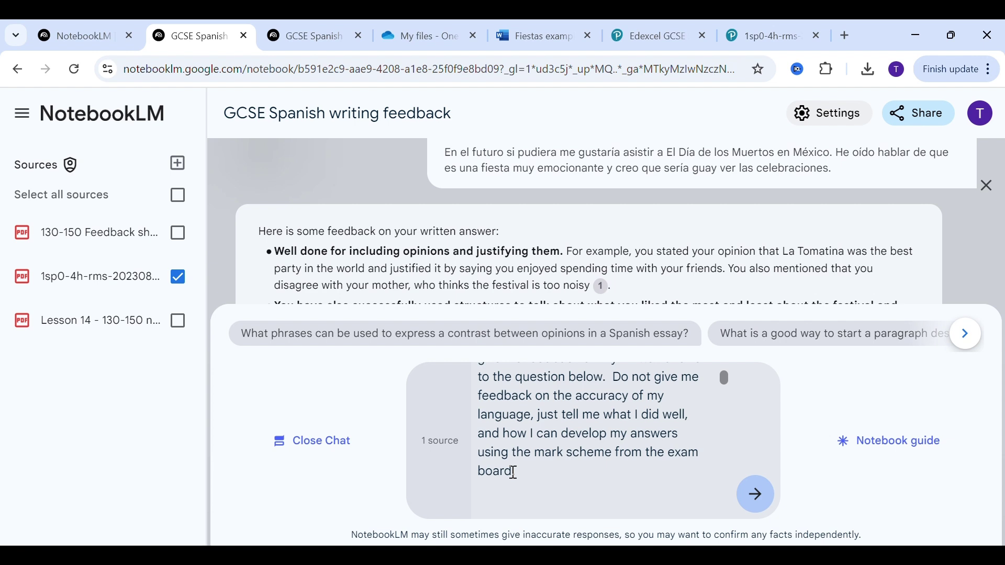
pyautogui.write('(higher pap')
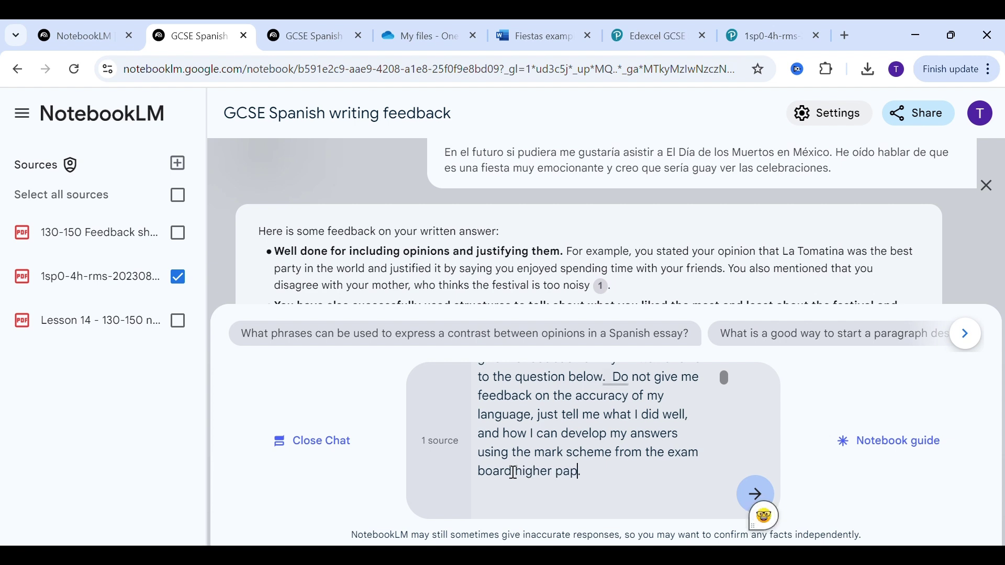
pyautogui.write('er question')
pyautogui.press('BackSpace')
pyautogui.press('BackSpace')
pyautogui.press('BackSpace')
pyautogui.press('BackSpace')
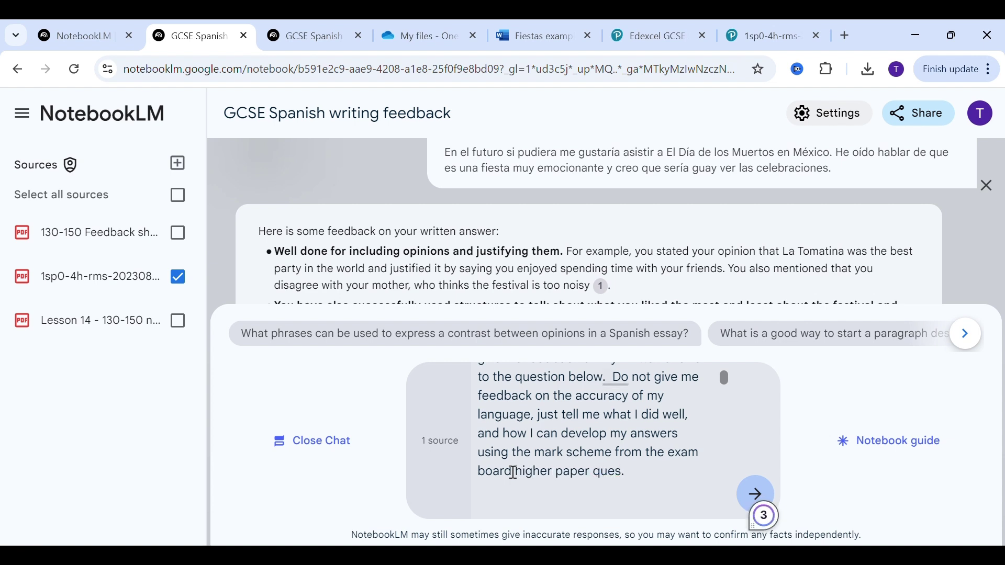
pyautogui.write('tion 2')
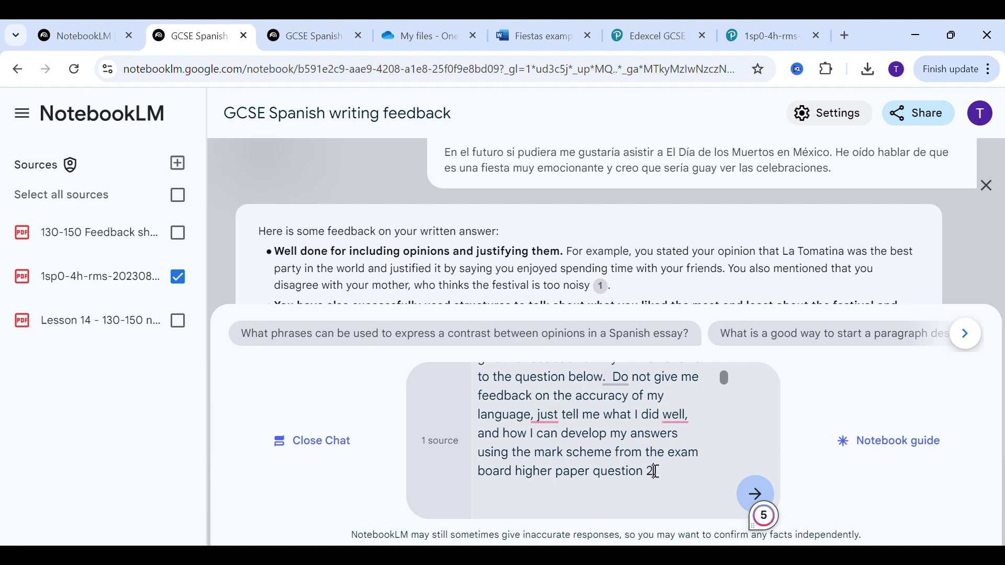
pyautogui.moveTo(655, 472); pyautogui.dragTo(551, 473)
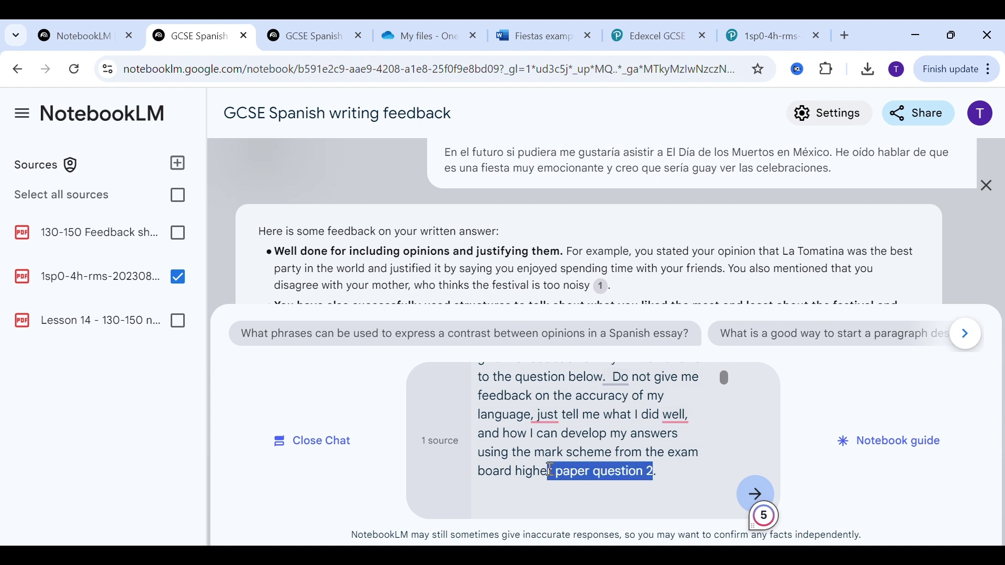
pyautogui.click(699, 476)
pyautogui.write('.')
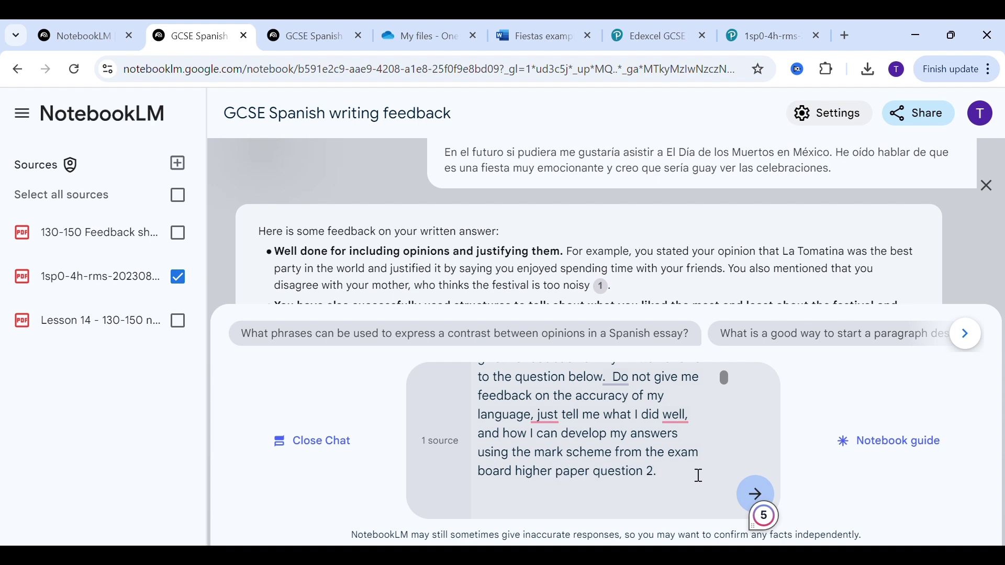
pyautogui.hotkey('ctrl', 'v')
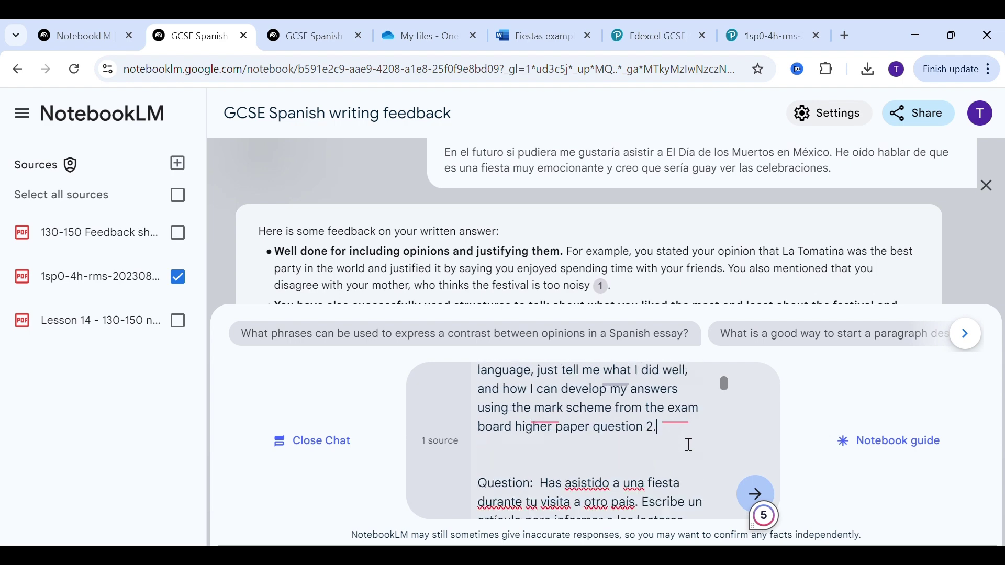
# Check the rest of the prompt and submit it using the exam board mark scheme source.
pyautogui.scroll(-2, 689, 446)
pyautogui.scroll(-5, 689, 445)
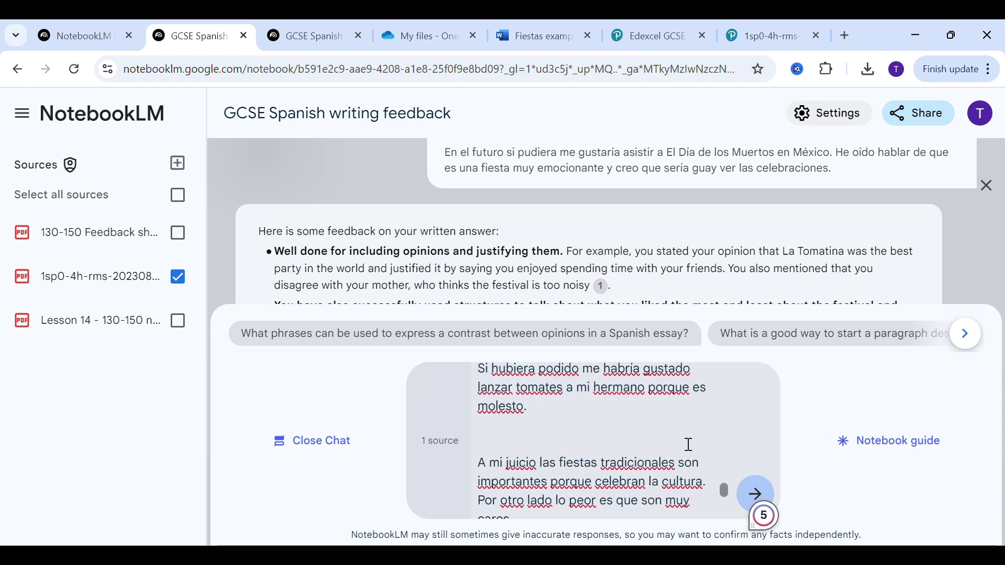
pyautogui.click(750, 495)
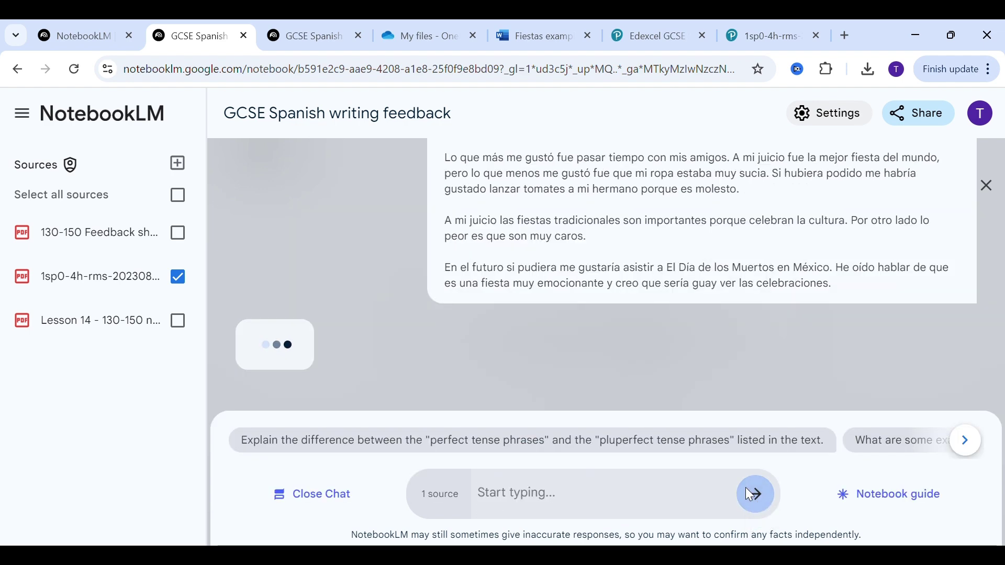
# Read the strengths and areas for development in the feedback based on the mark scheme.
pyautogui.scroll(8, 686, 289)
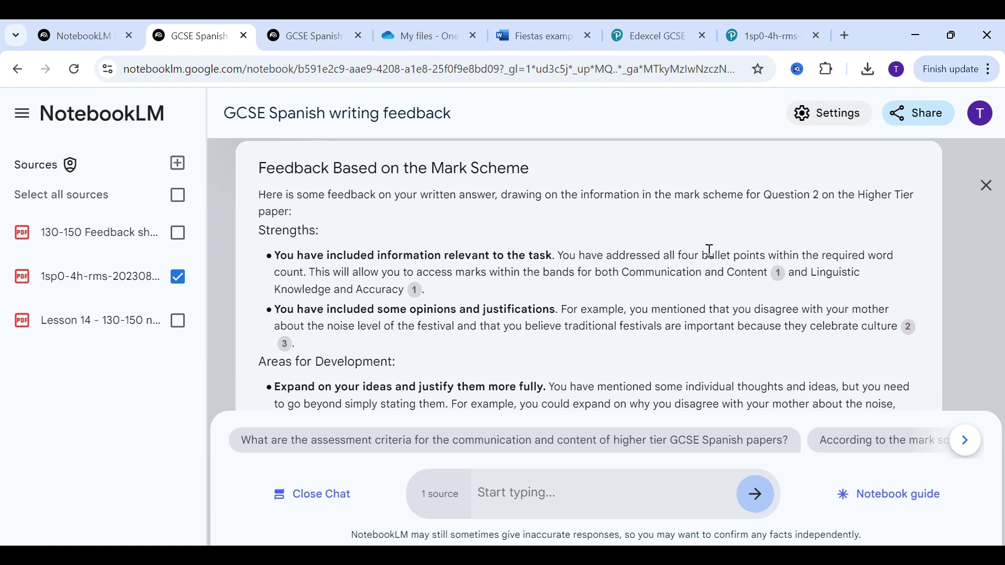
pyautogui.scroll(2, 708, 250)
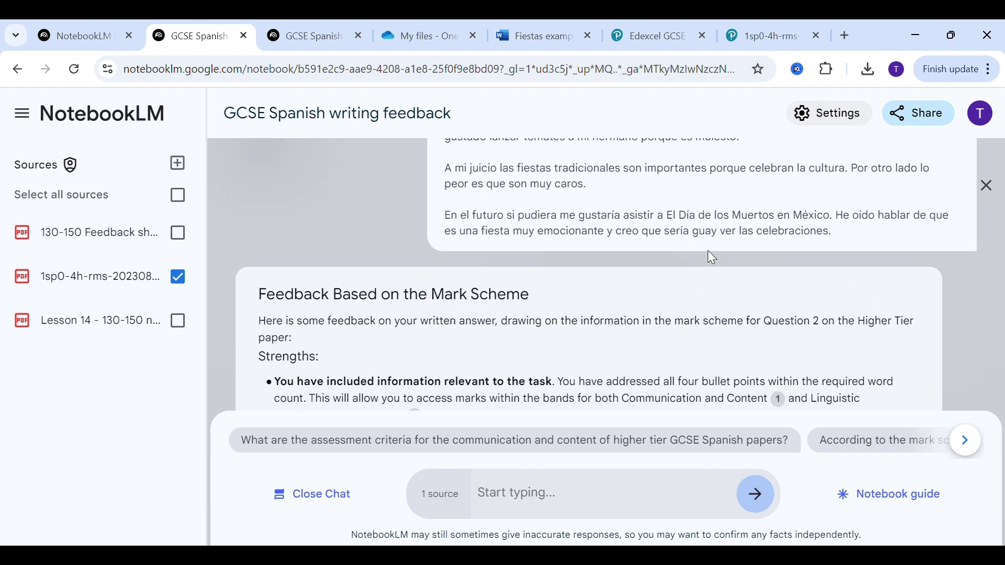
pyautogui.scroll(-2, 708, 250)
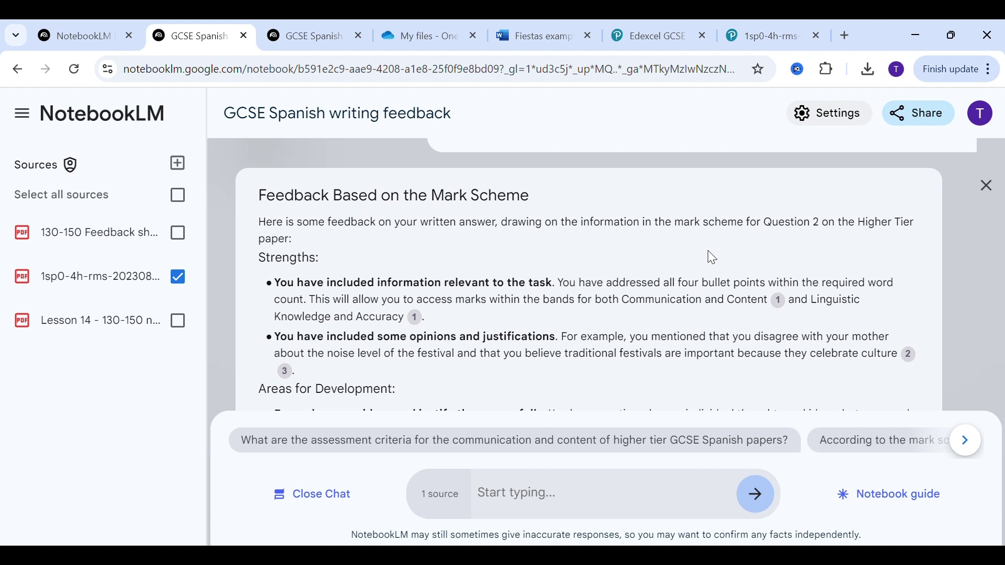
pyautogui.scroll(-1, 708, 251)
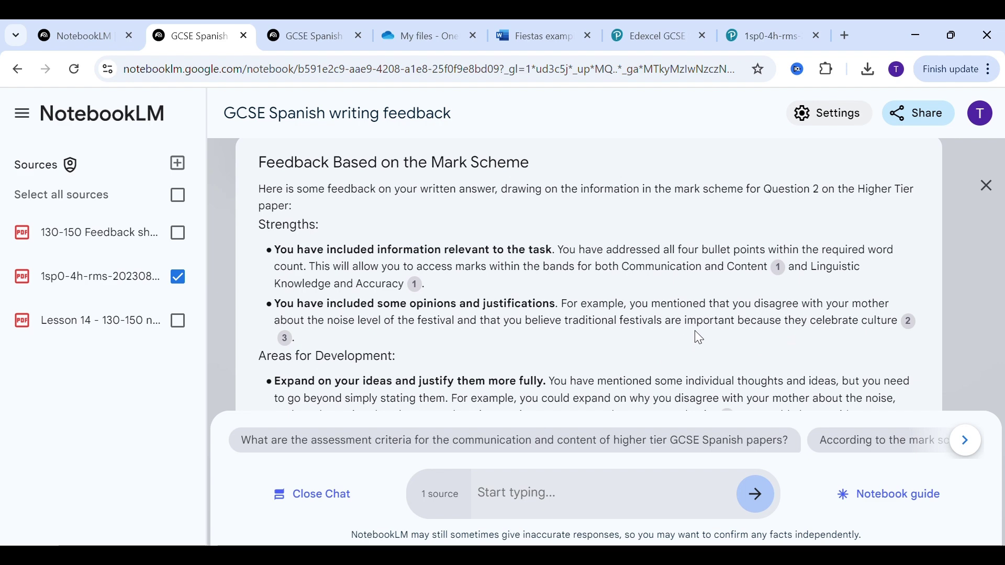
pyautogui.scroll(-1, 696, 331)
pyautogui.scroll(-3, 694, 331)
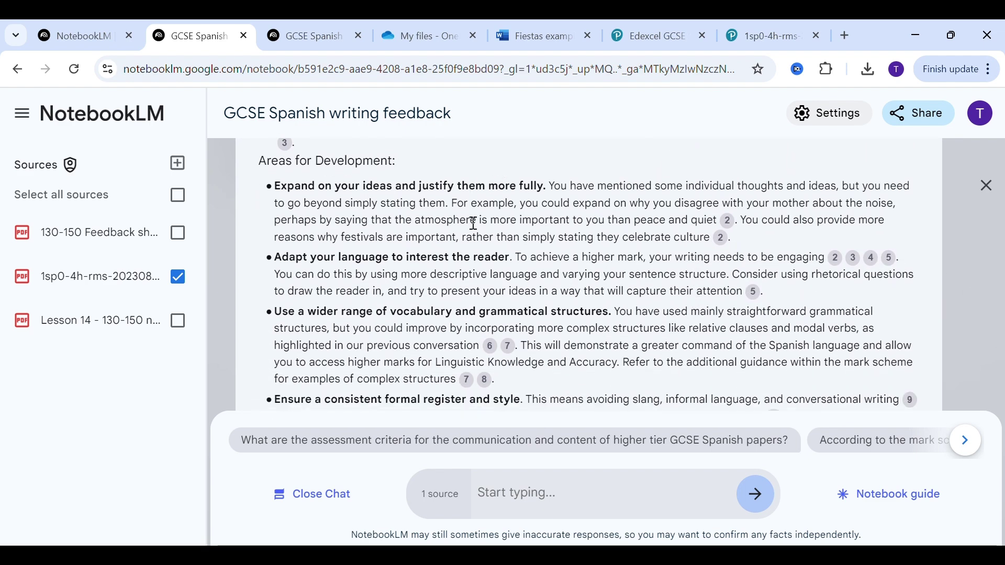
pyautogui.scroll(-2, 730, 355)
pyautogui.scroll(2, 732, 357)
pyautogui.scroll(1, 733, 357)
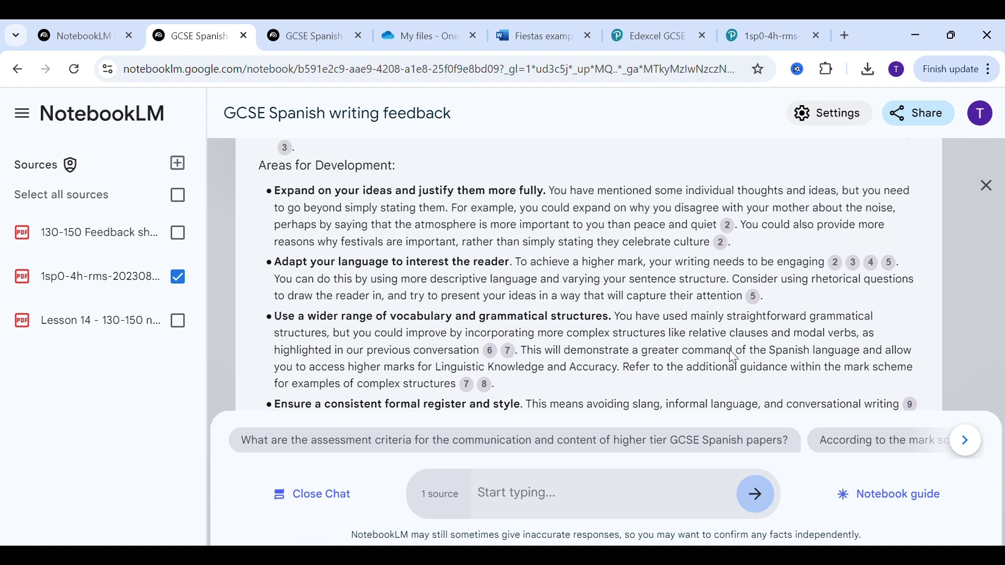
pyautogui.scroll(-1, 733, 358)
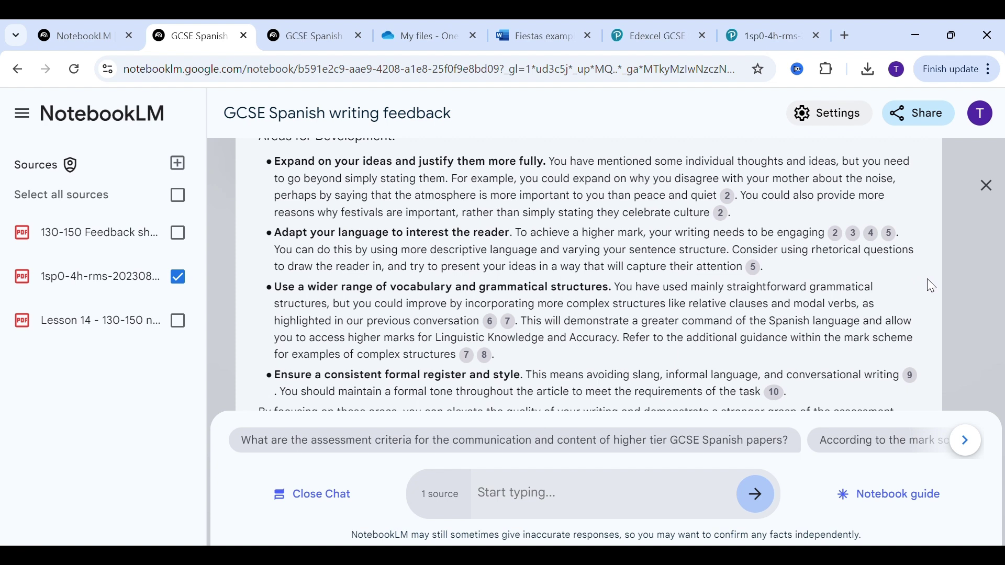
pyautogui.scroll(-2, 932, 286)
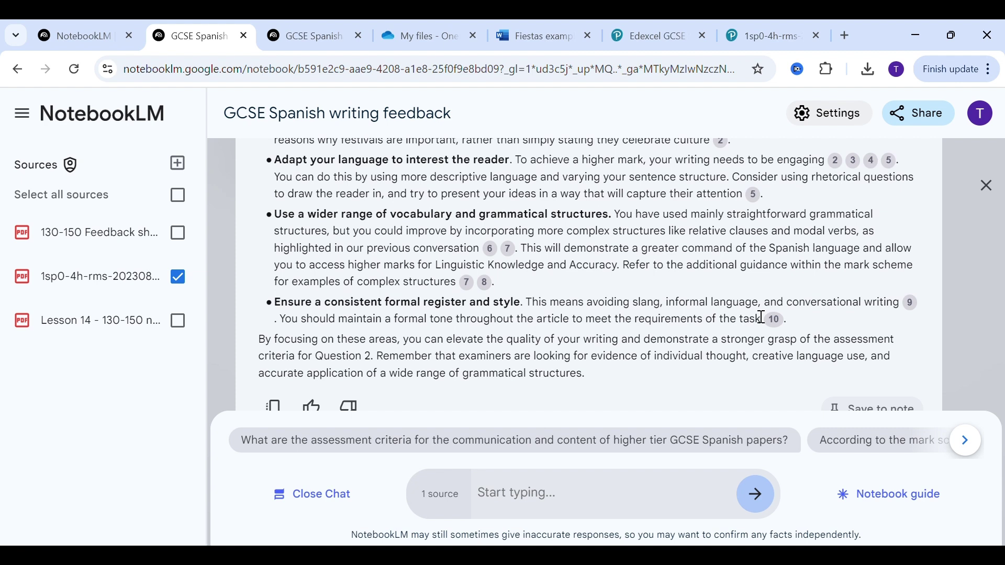
# Compare the mark scheme feedback with the earlier paragraph-by-paragraph feedback higher up in the chat.
pyautogui.scroll(-2, 762, 317)
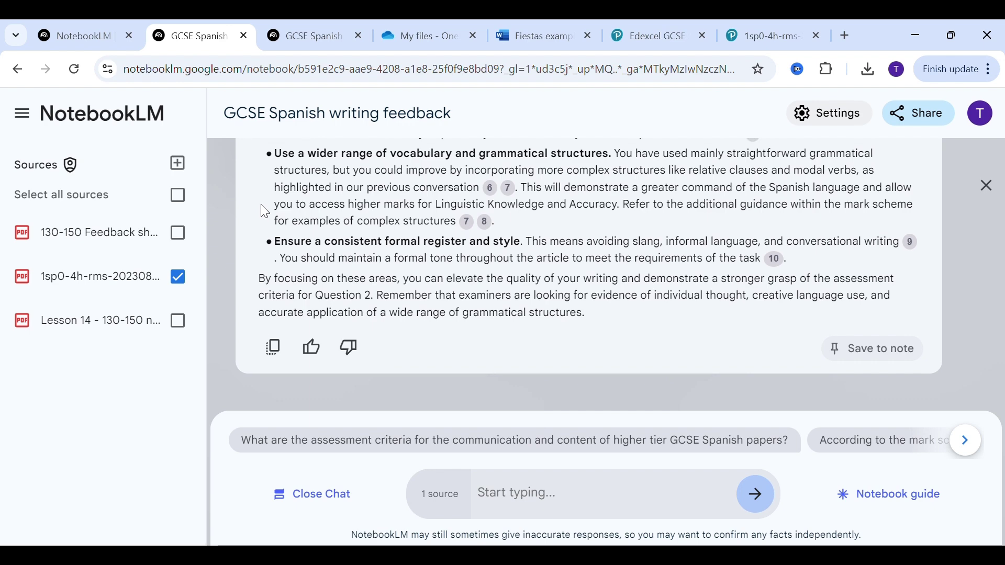
pyautogui.scroll(3, 261, 207)
pyautogui.scroll(-1, 264, 211)
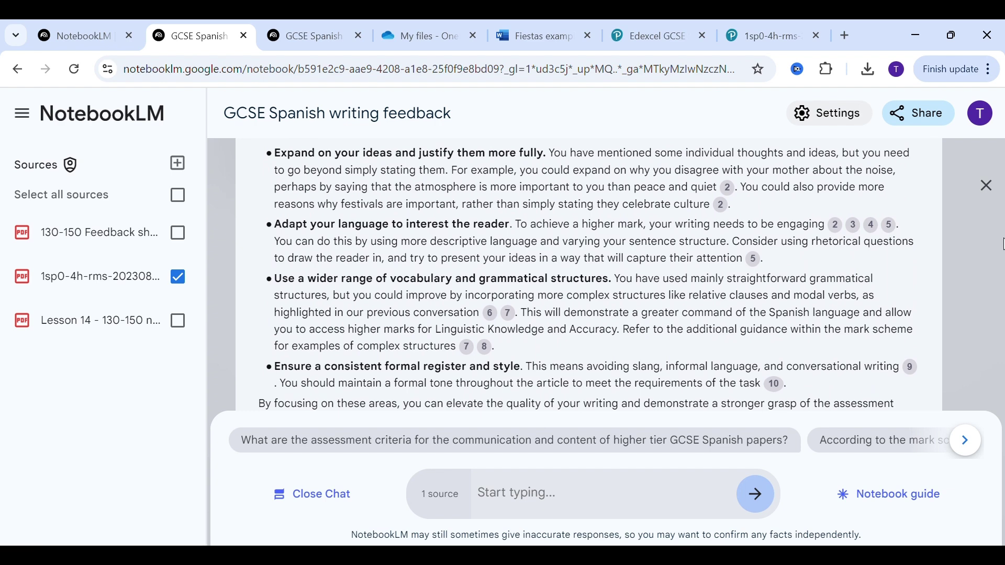
pyautogui.scroll(2, 940, 255)
pyautogui.scroll(8, 935, 248)
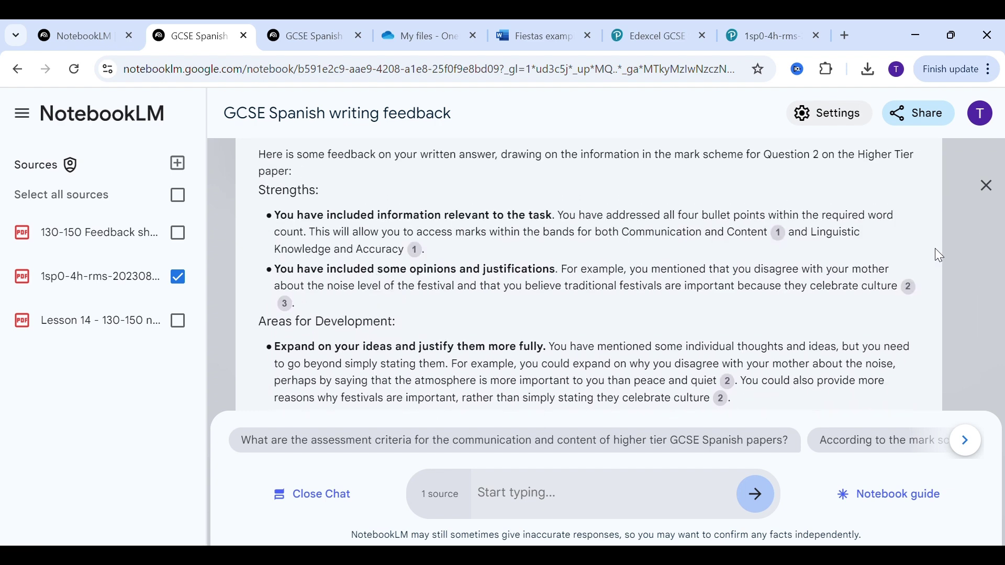
pyautogui.scroll(10, 937, 249)
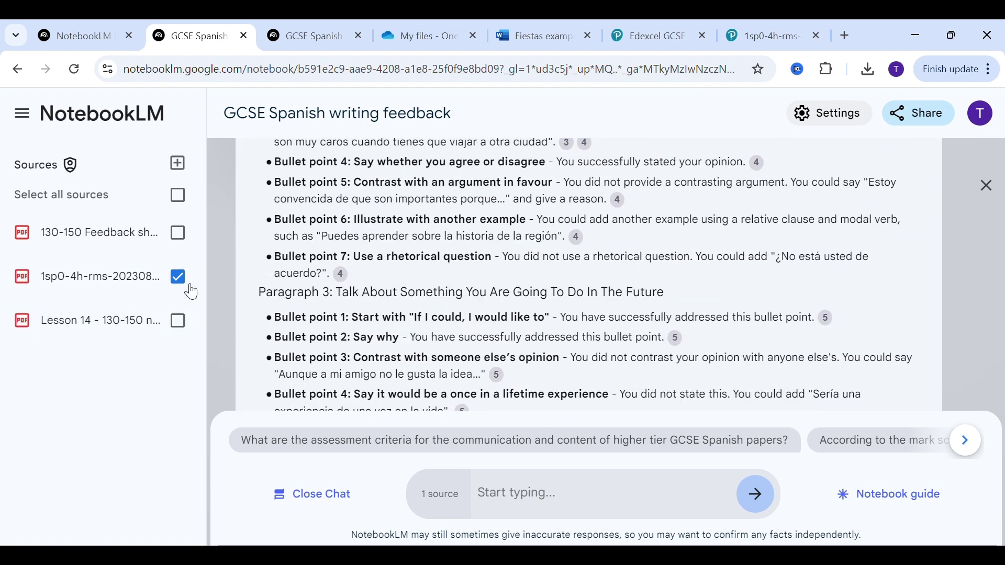
pyautogui.scroll(-1, 958, 316)
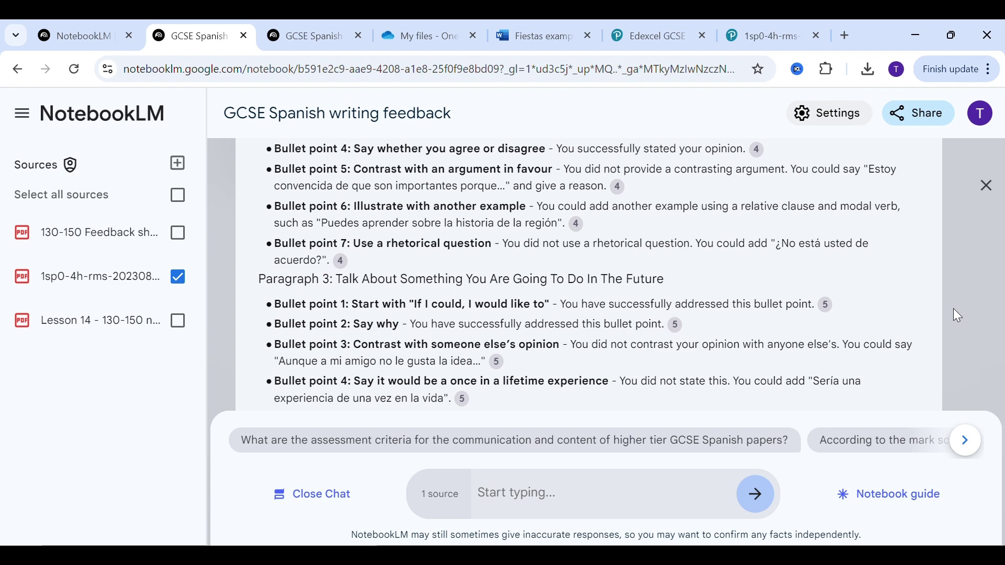
pyautogui.scroll(-15, 954, 310)
pyautogui.scroll(-1, 953, 309)
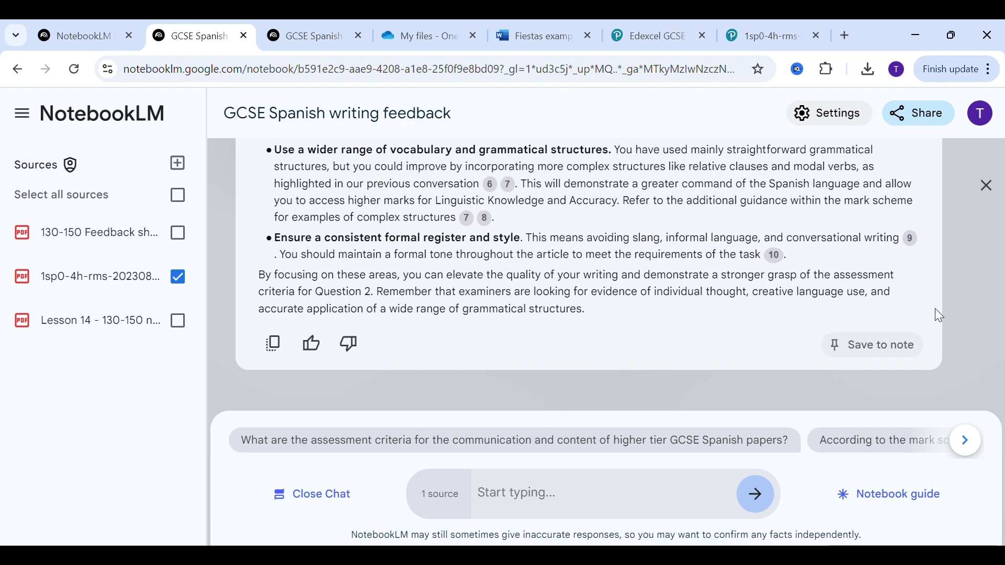
# Review the mark scheme feedback again, from its opening heading and strengths through the areas for development to the closing advice.
pyautogui.scroll(1, 838, 283)
pyautogui.scroll(6, 818, 272)
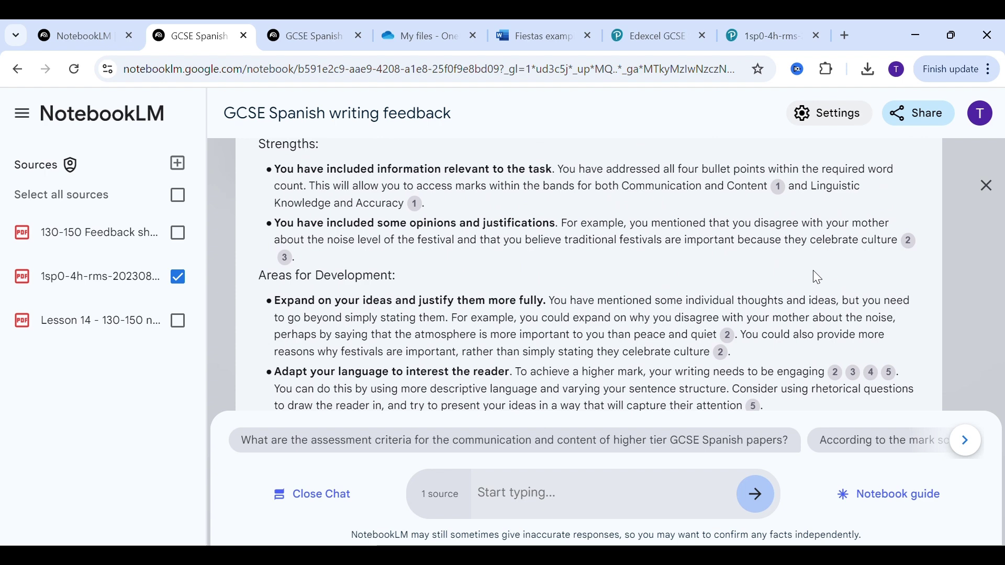
pyautogui.scroll(3, 818, 277)
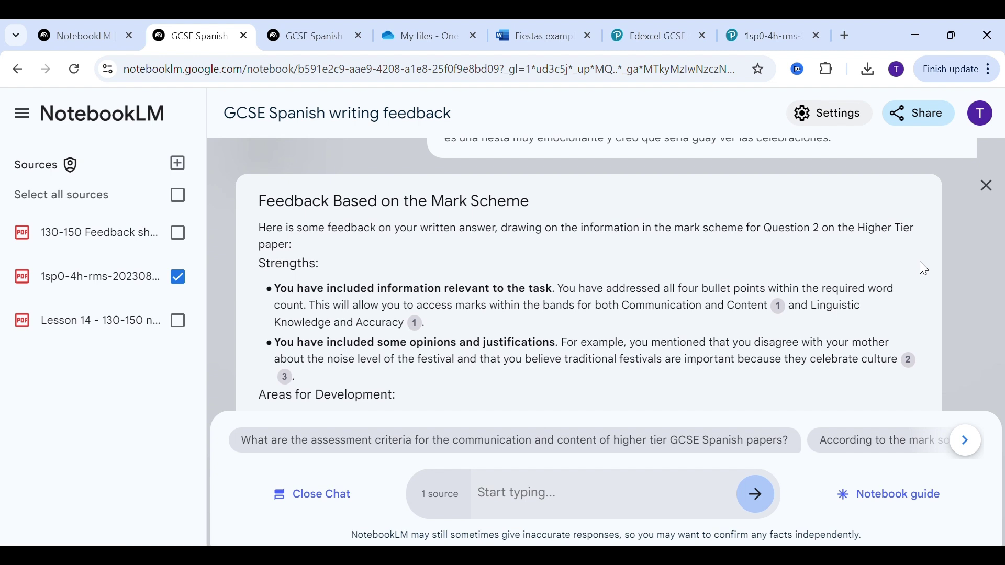
pyautogui.scroll(-3, 932, 314)
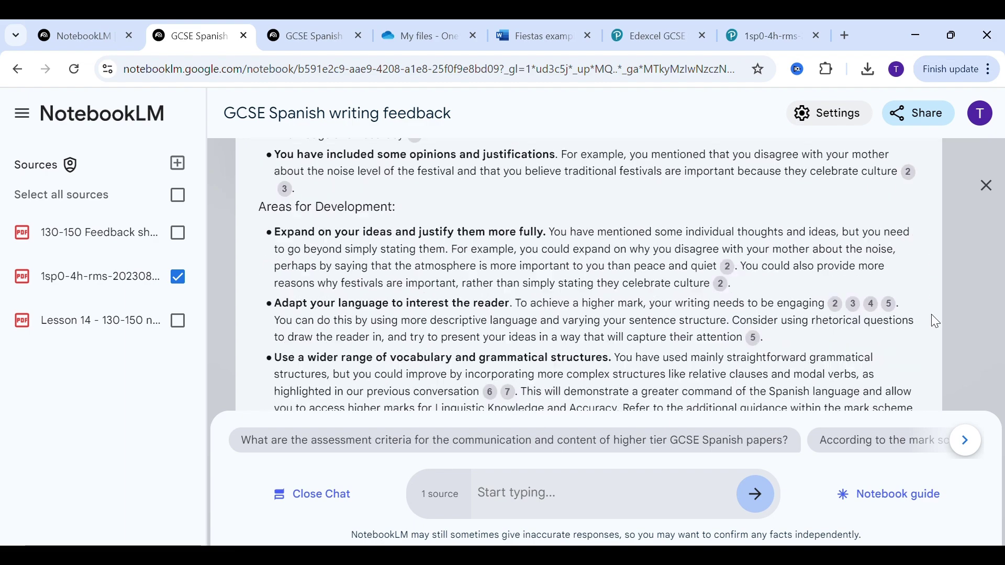
pyautogui.scroll(-4, 935, 321)
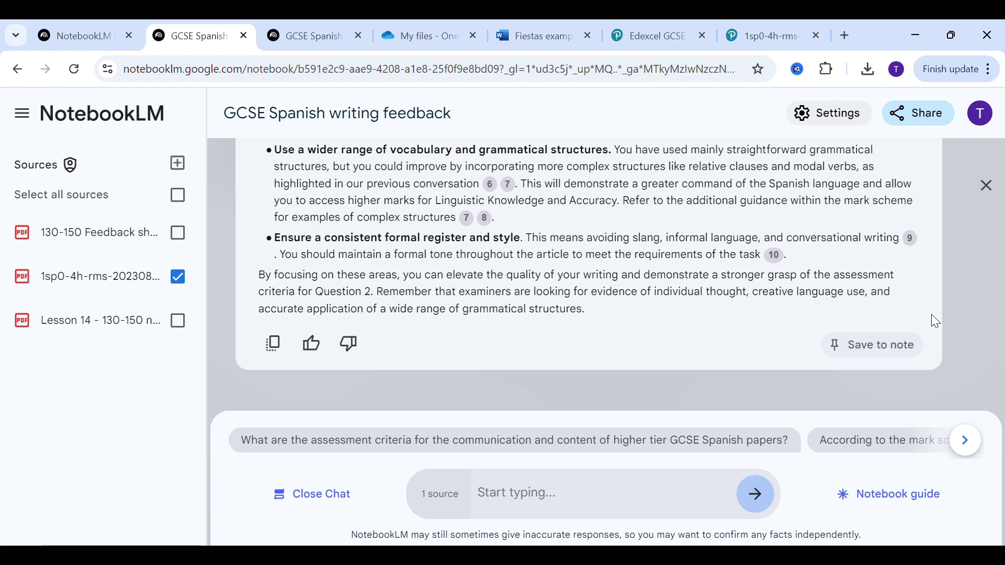
pyautogui.scroll(8, 936, 322)
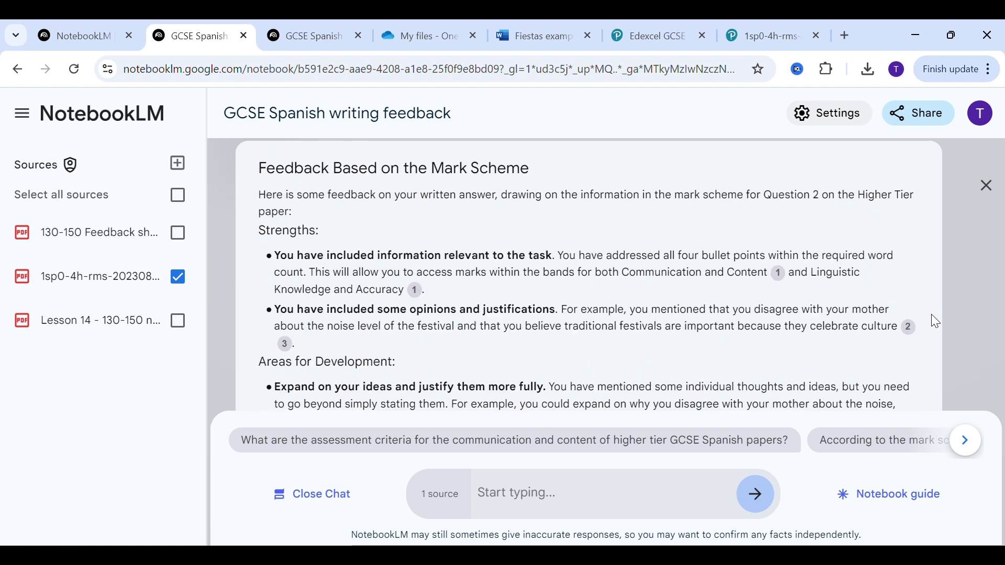
pyautogui.scroll(-8, 936, 322)
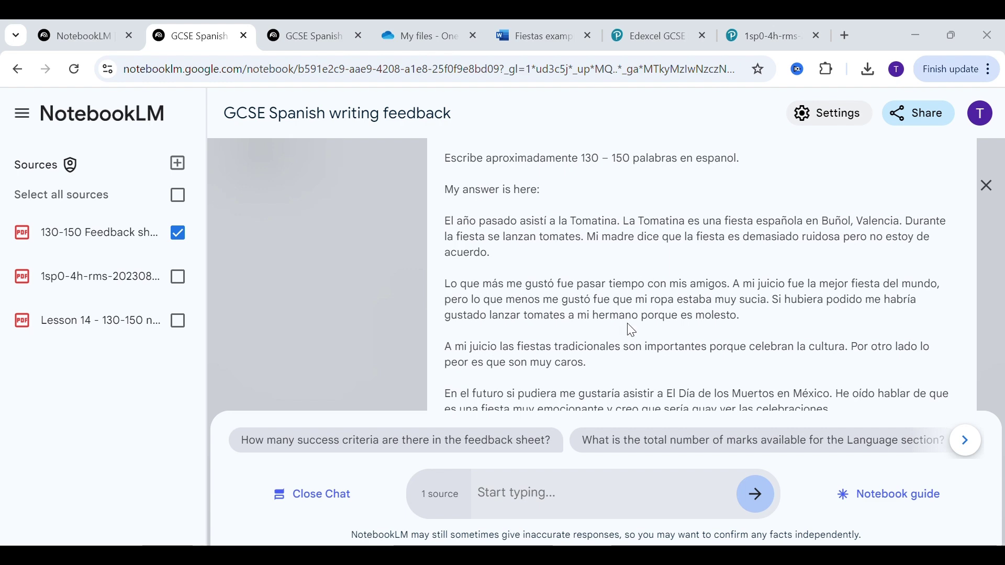
# Find the start of the success criteria feedback and check the Language criteria in the 130-150 Feedback sheet PDF in Edge, returning to NotebookLM.
pyautogui.scroll(-6, 628, 327)
pyautogui.scroll(1, 631, 330)
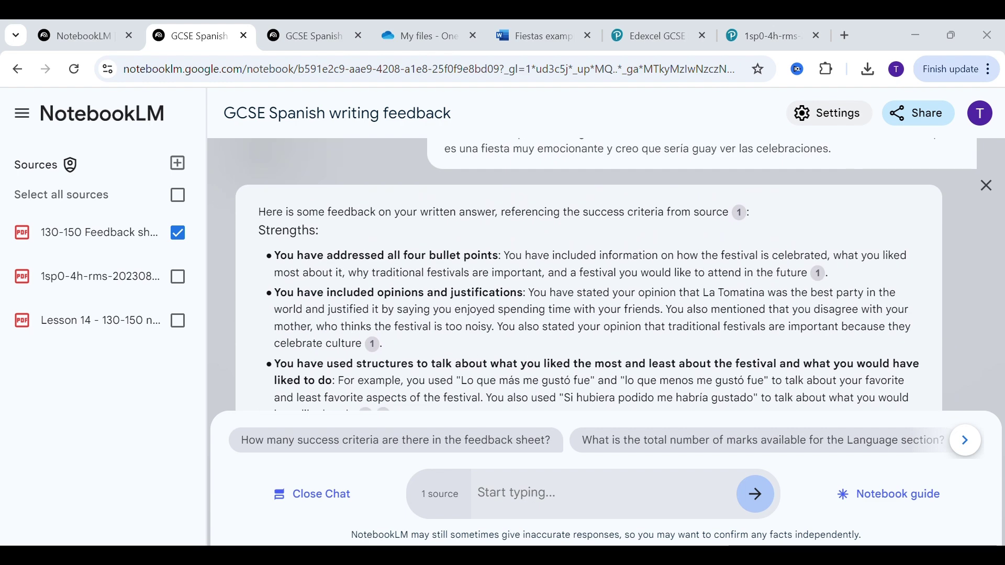
pyautogui.hotkey('alt', 'Tab')
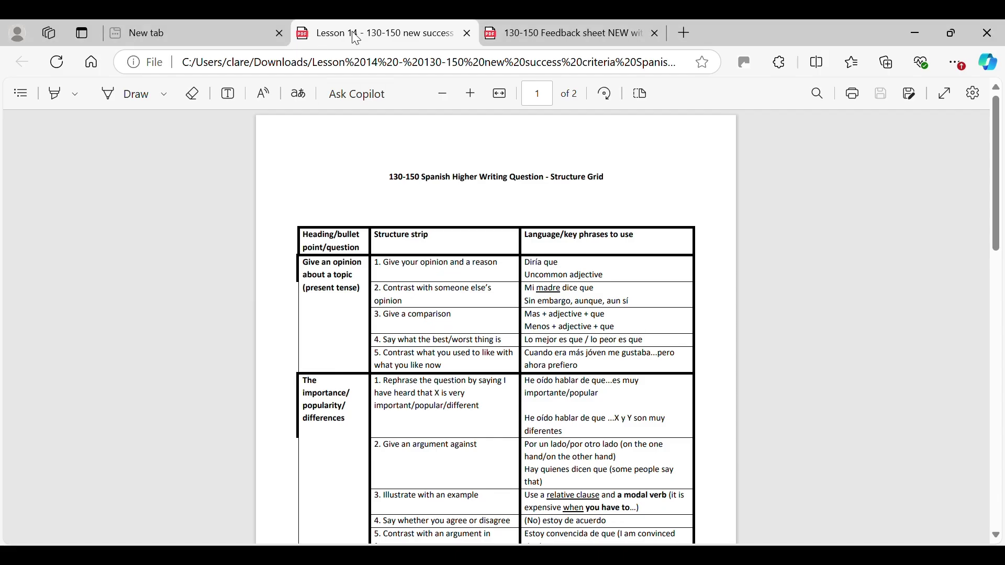
pyautogui.click(635, 31)
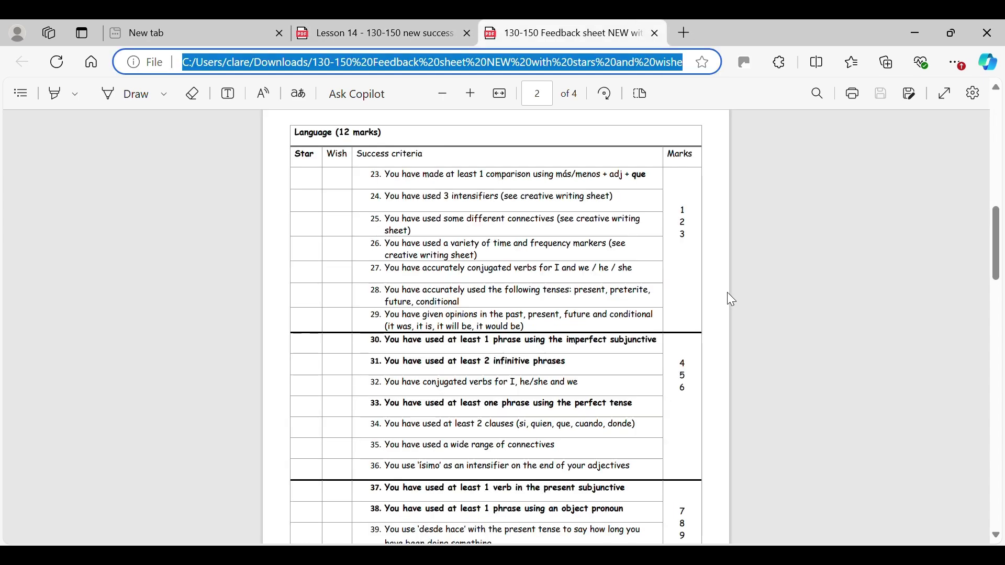
pyautogui.scroll(-2, 712, 296)
pyautogui.scroll(3, 707, 306)
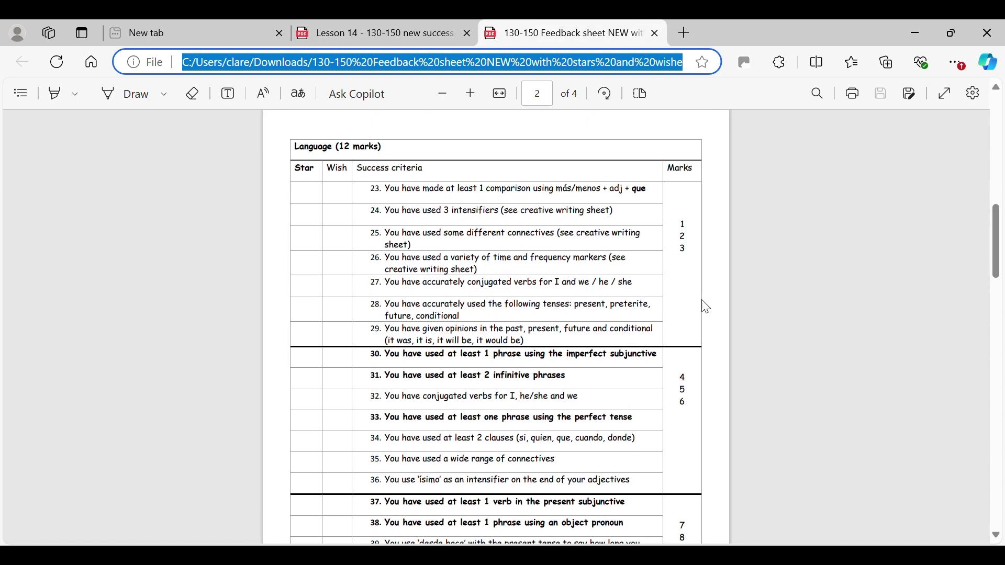
pyautogui.hotkey('alt', 'Tab')
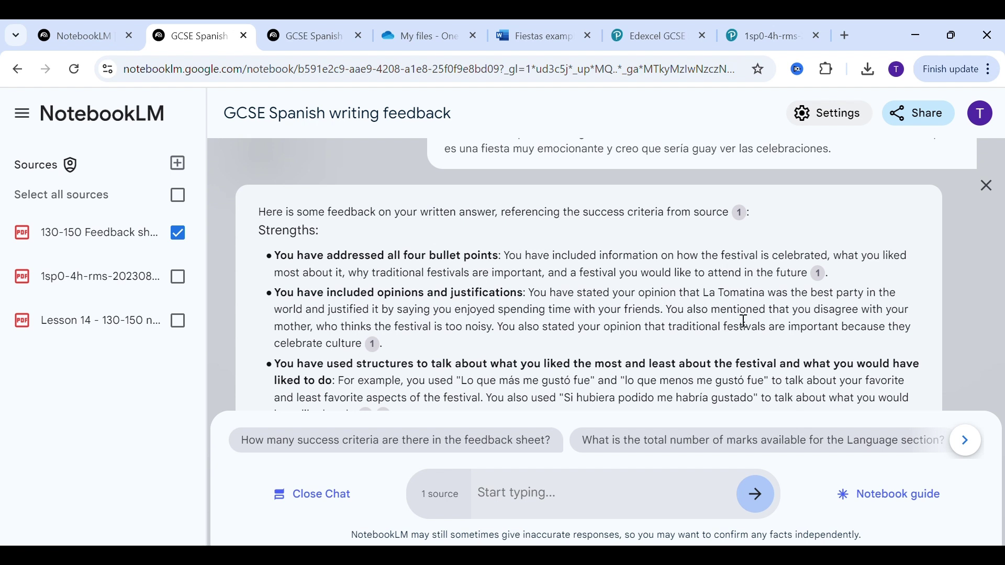
# Skim the whole success criteria feedback, from the strengths to the closing paragraph, and return to the start of the areas for development.
pyautogui.scroll(-3, 804, 361)
pyautogui.scroll(1, 803, 360)
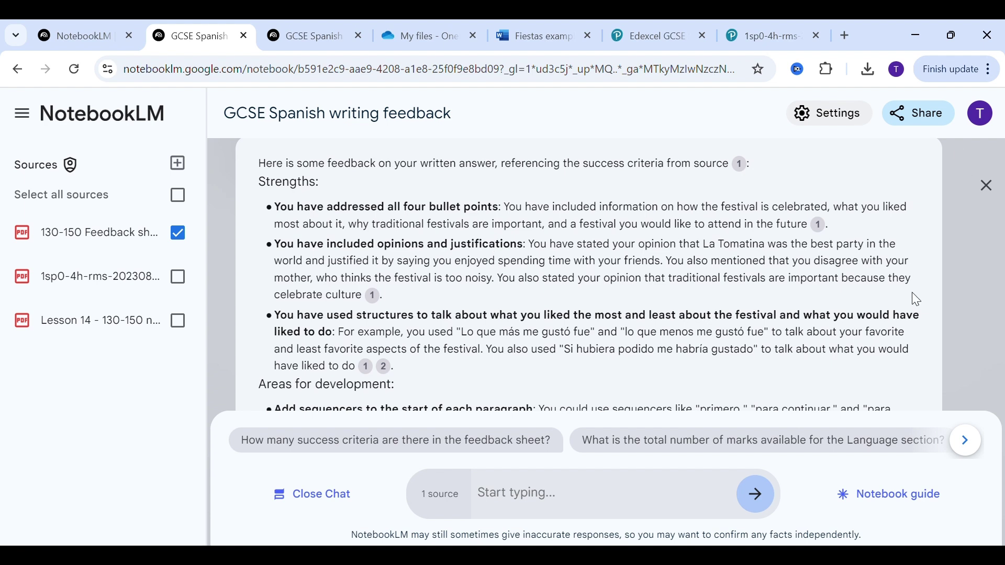
pyautogui.scroll(-5, 512, 287)
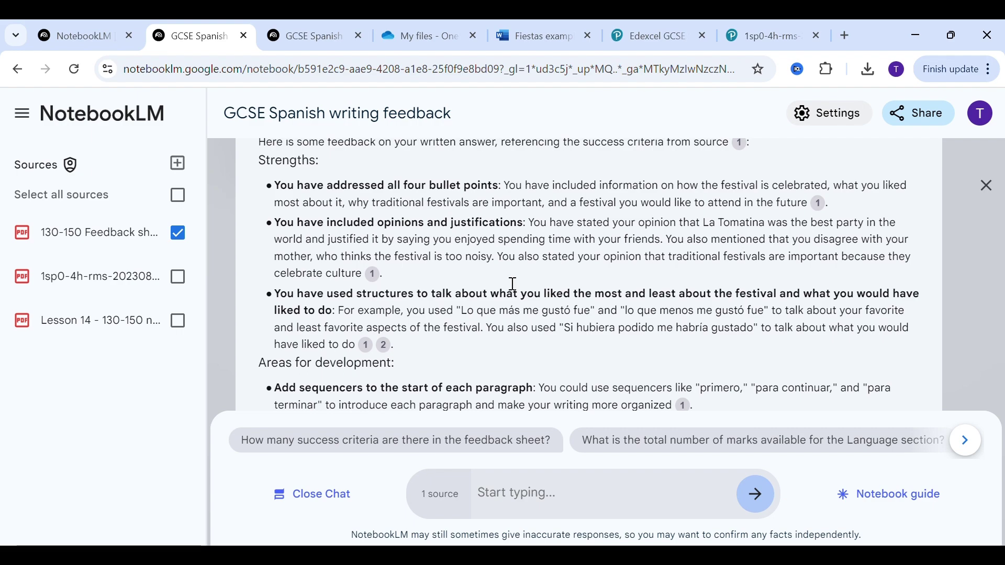
pyautogui.scroll(-6, 516, 291)
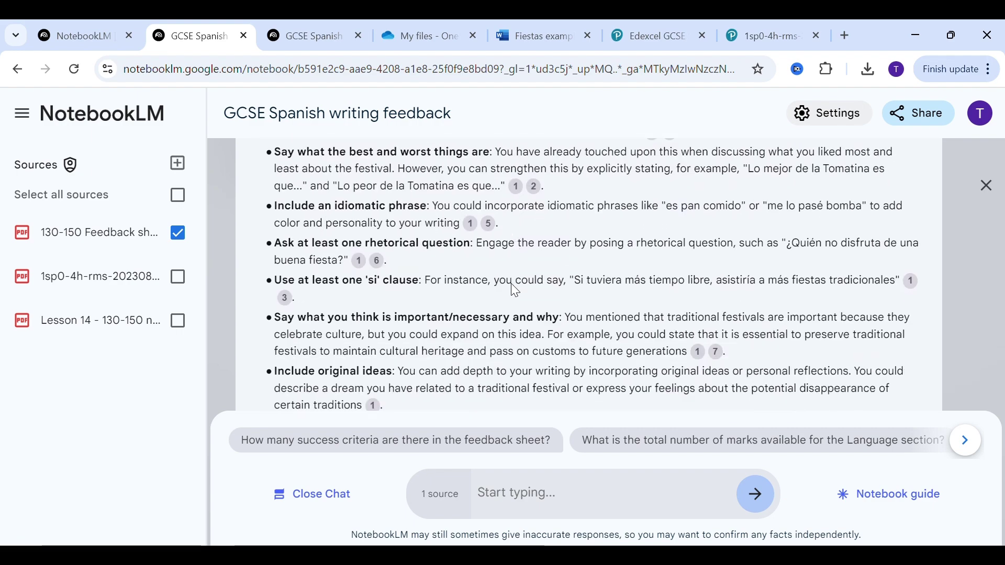
pyautogui.scroll(-1, 513, 285)
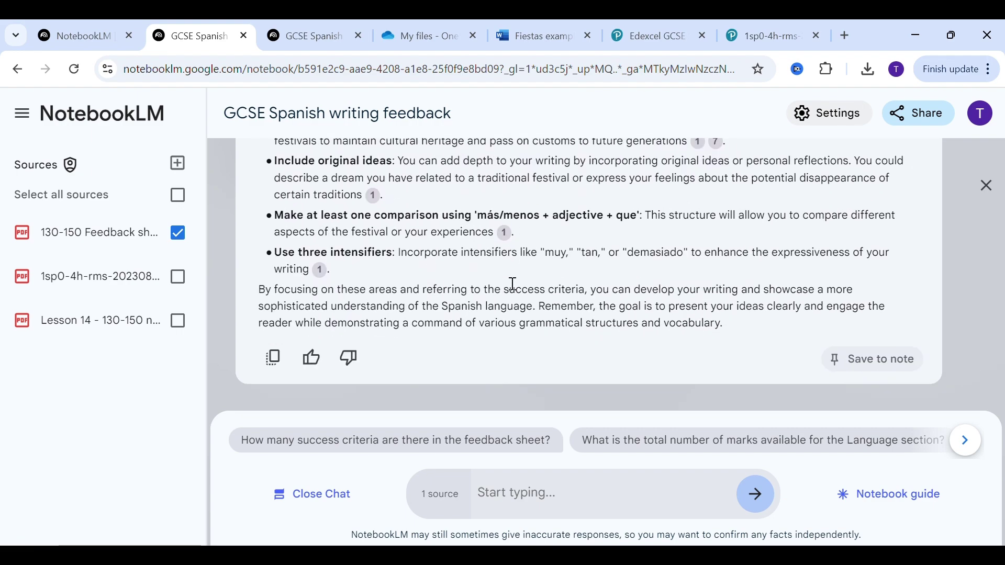
pyautogui.scroll(9, 513, 284)
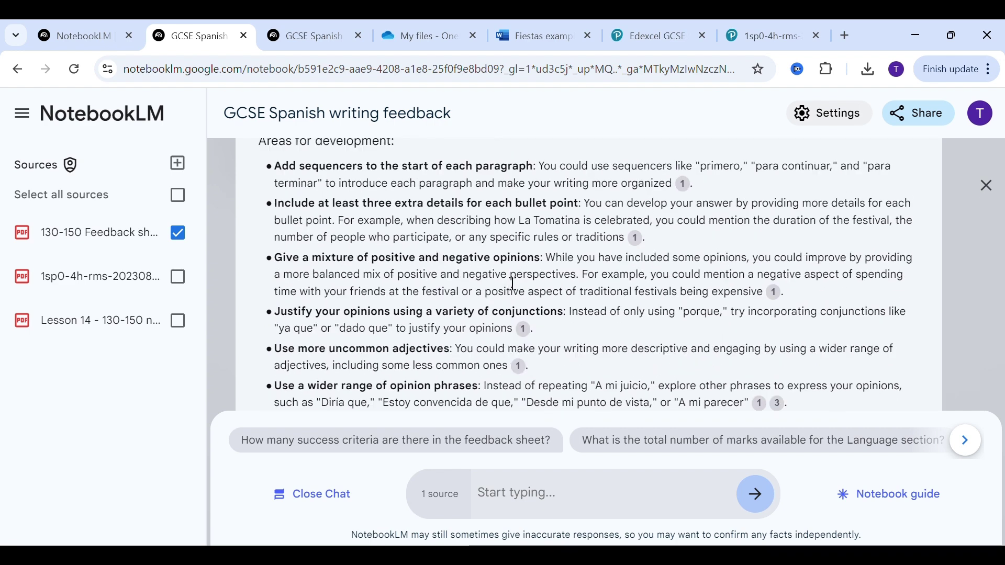
pyautogui.scroll(2, 513, 284)
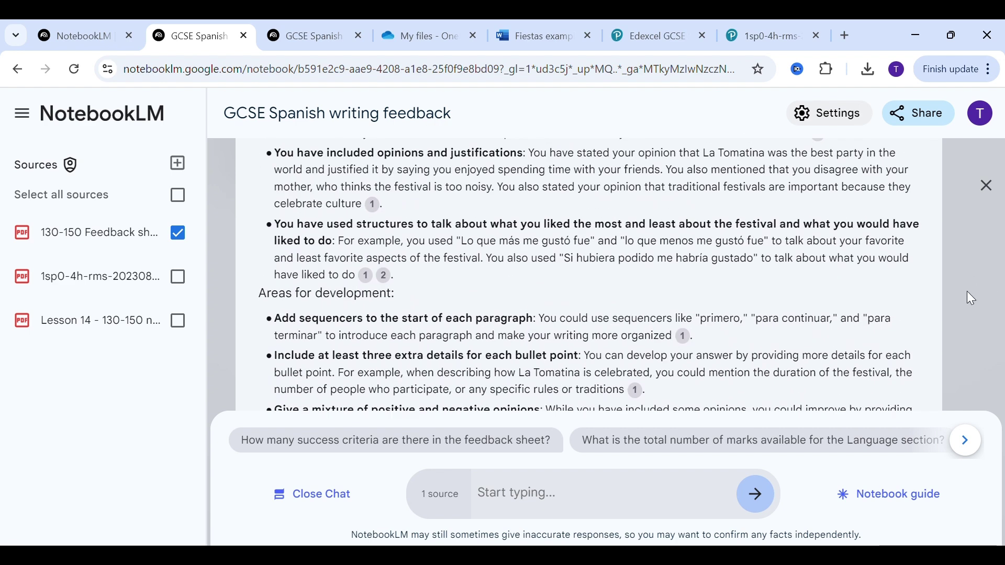
# Read the areas for development in the success criteria feedback, from adding sequencers to using three intensifiers.
pyautogui.scroll(-3, 953, 293)
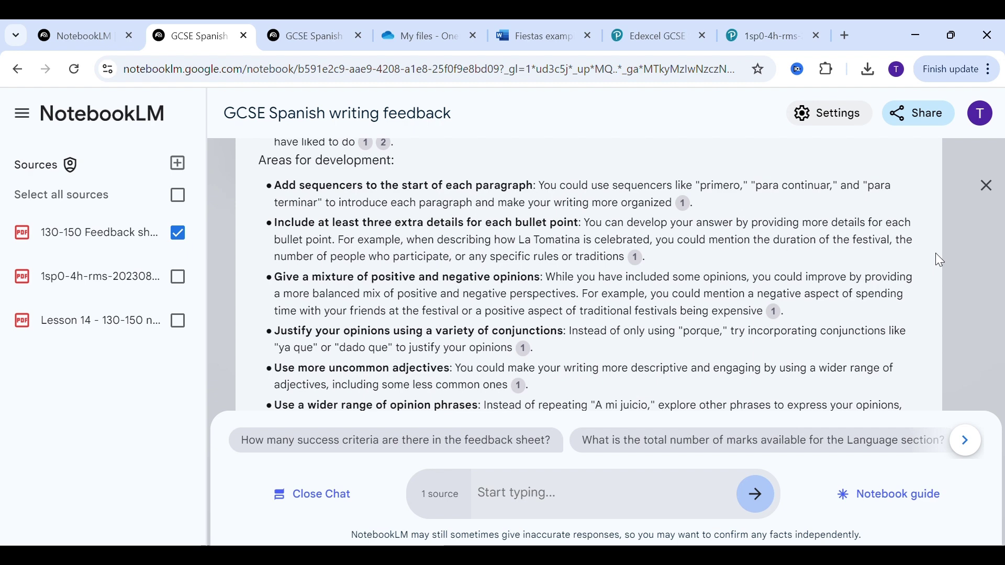
pyautogui.scroll(-1, 926, 271)
pyautogui.scroll(-4, 931, 276)
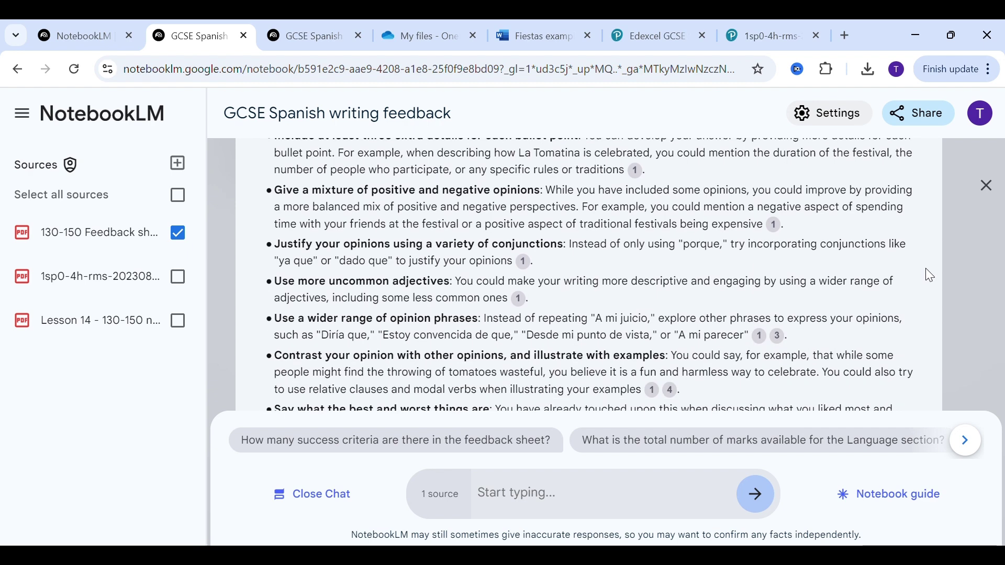
pyautogui.scroll(3, 930, 276)
pyautogui.scroll(2, 931, 276)
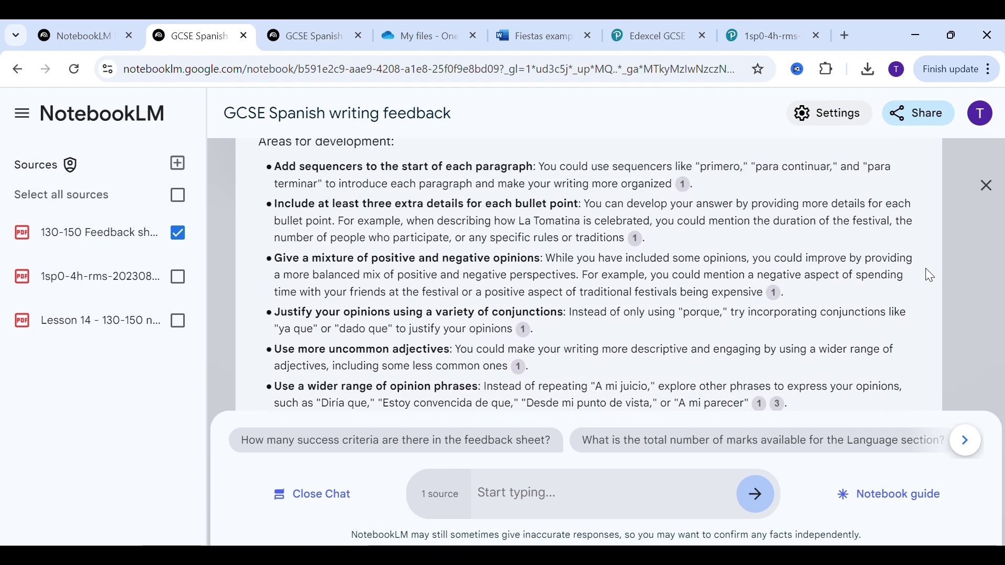
pyautogui.scroll(-4, 930, 276)
pyautogui.scroll(-3, 930, 276)
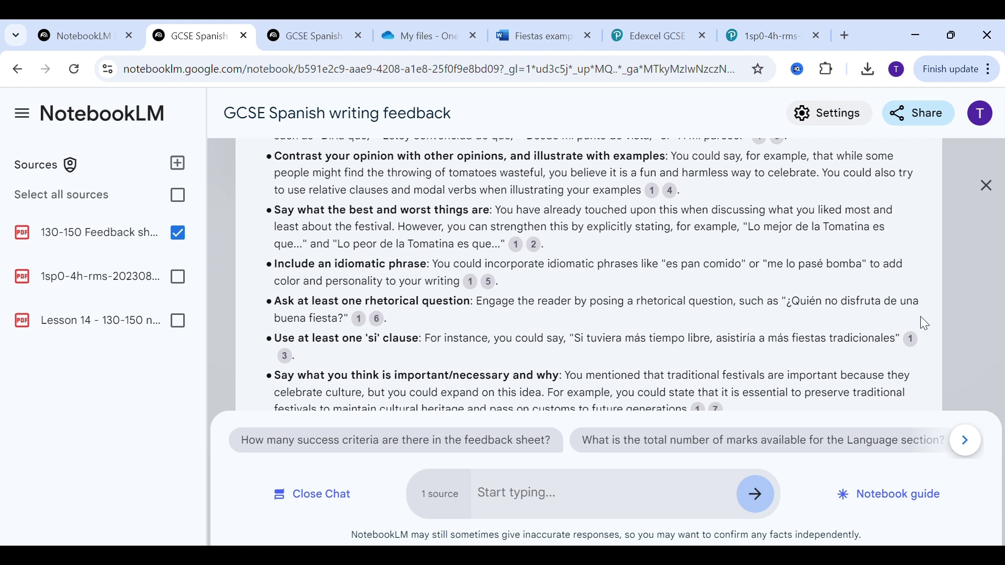
pyautogui.scroll(-5, 926, 323)
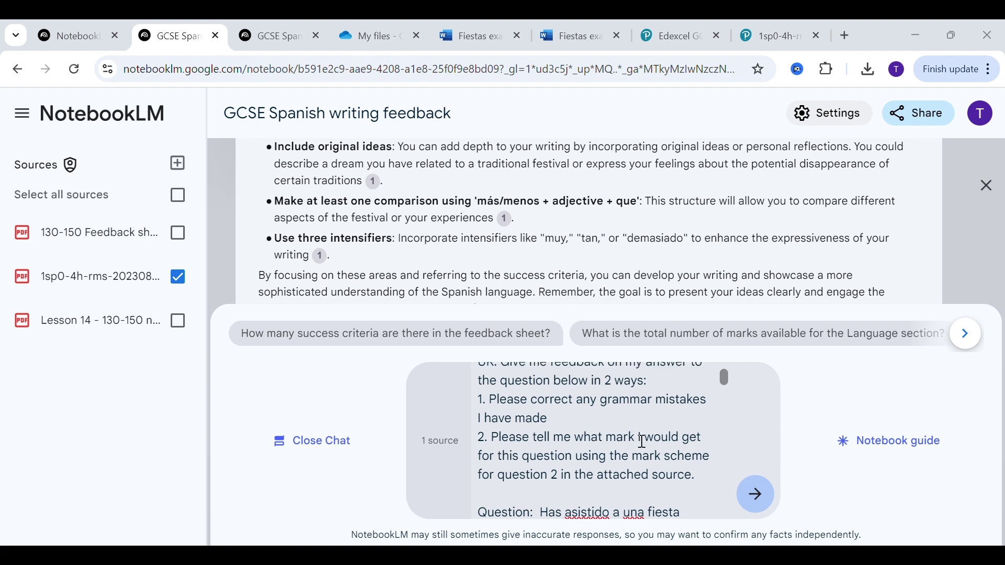
# Check the drafted prompt requesting grammar corrections and a question 2 mark, from the teacher instructions to the end of the Spanish answer.
pyautogui.scroll(1, 644, 443)
pyautogui.scroll(-1, 643, 443)
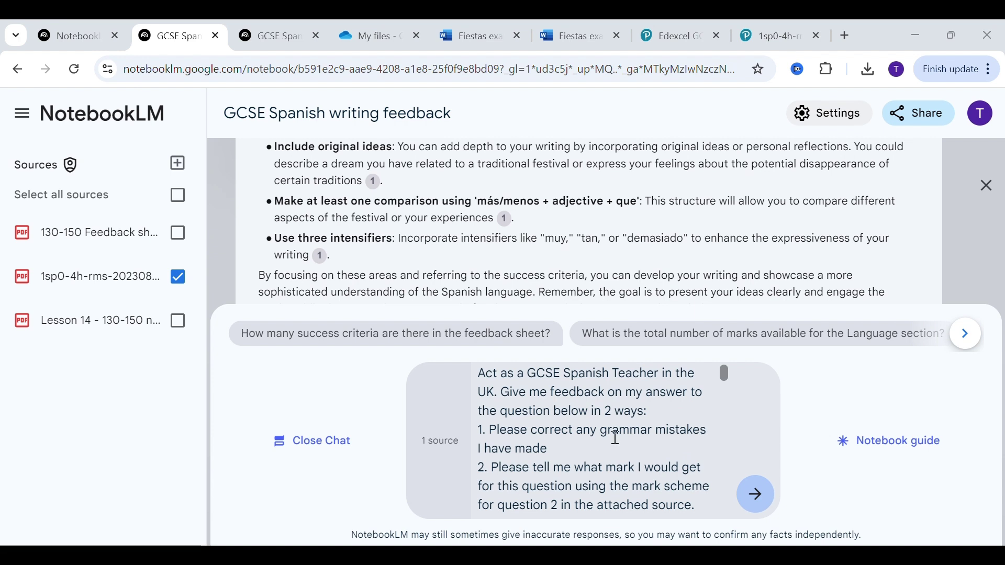
pyautogui.scroll(-2, 581, 446)
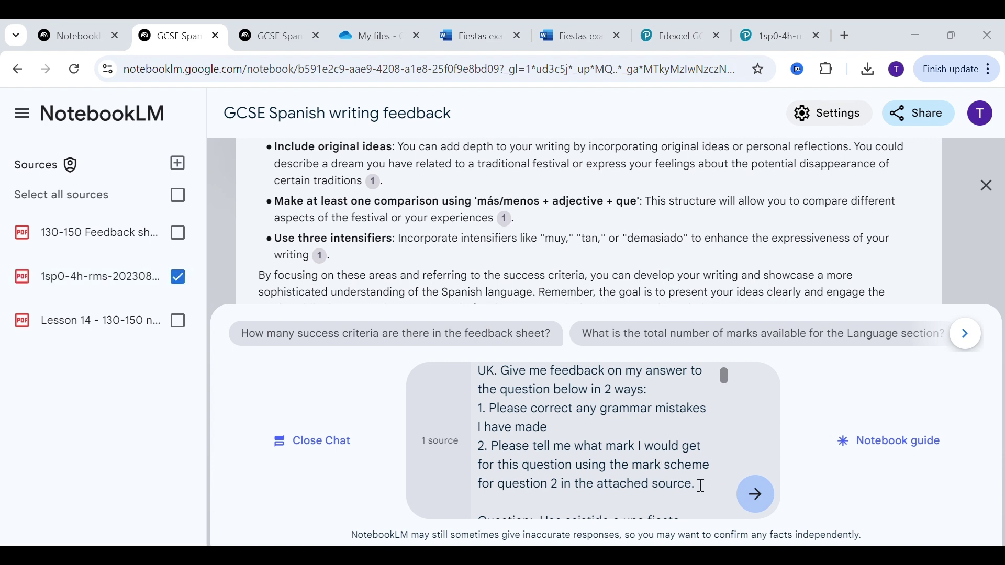
pyautogui.scroll(-1, 705, 487)
pyautogui.scroll(-10, 701, 486)
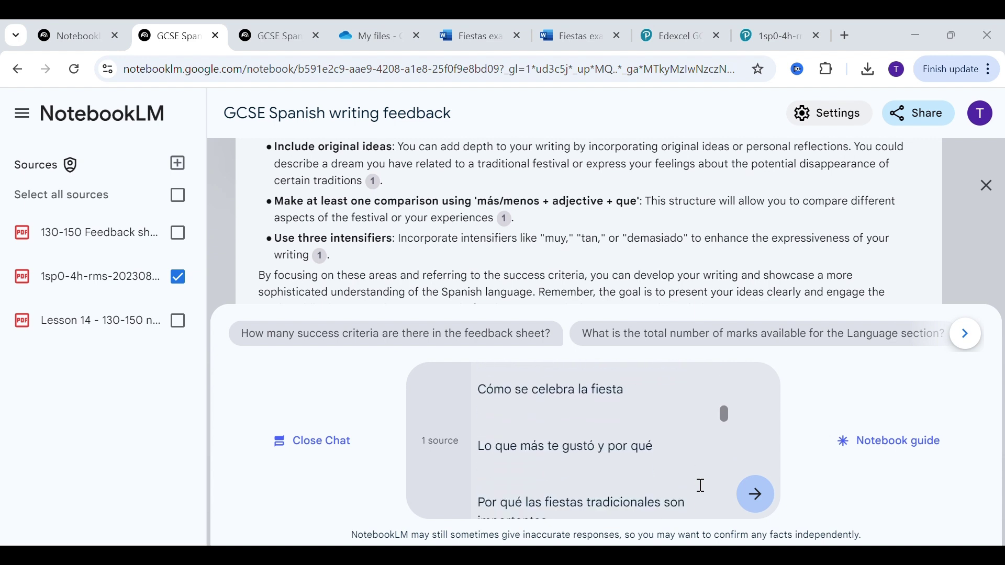
pyautogui.scroll(-5, 702, 486)
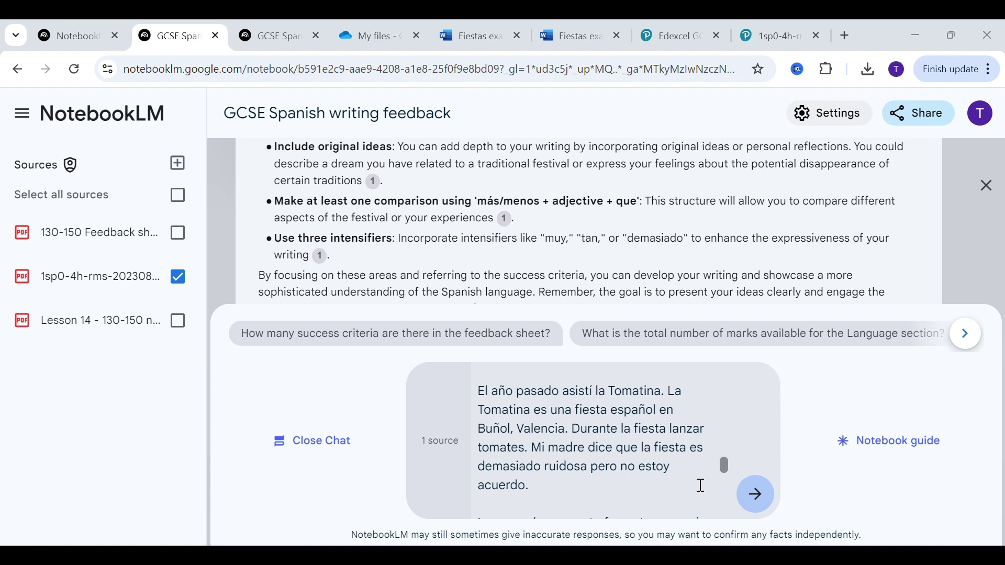
pyautogui.scroll(-1, 701, 486)
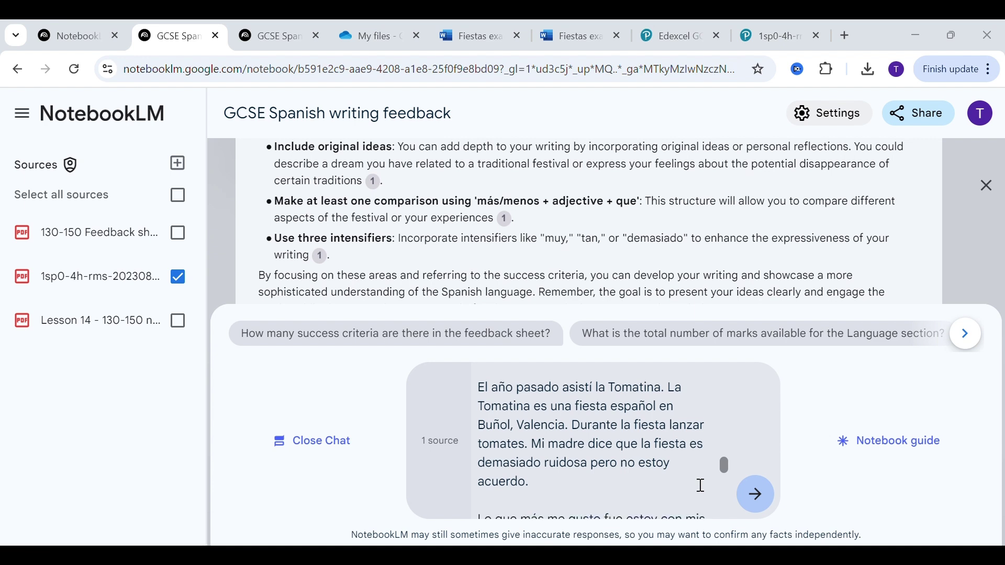
pyautogui.scroll(-5, 702, 486)
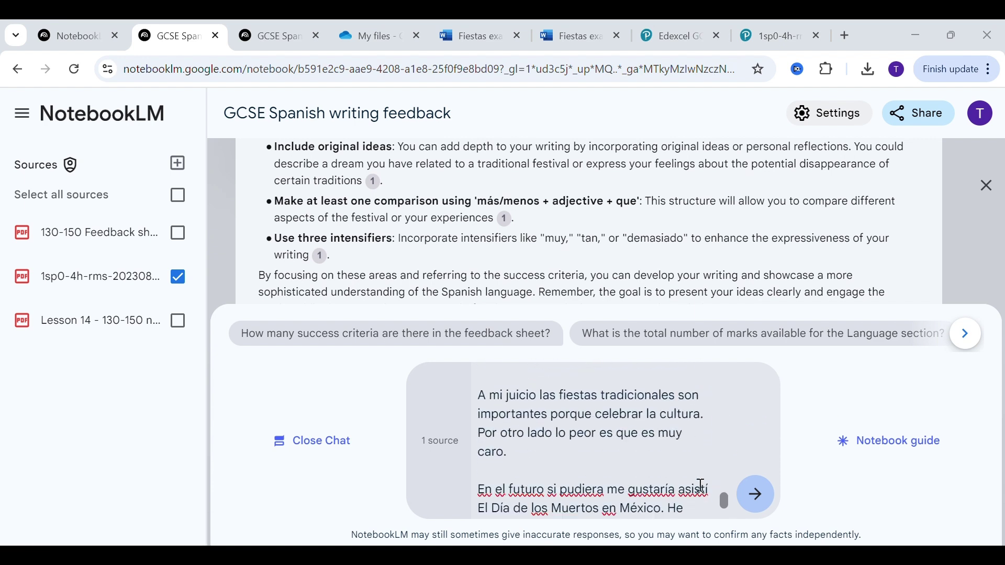
pyautogui.scroll(-3, 701, 485)
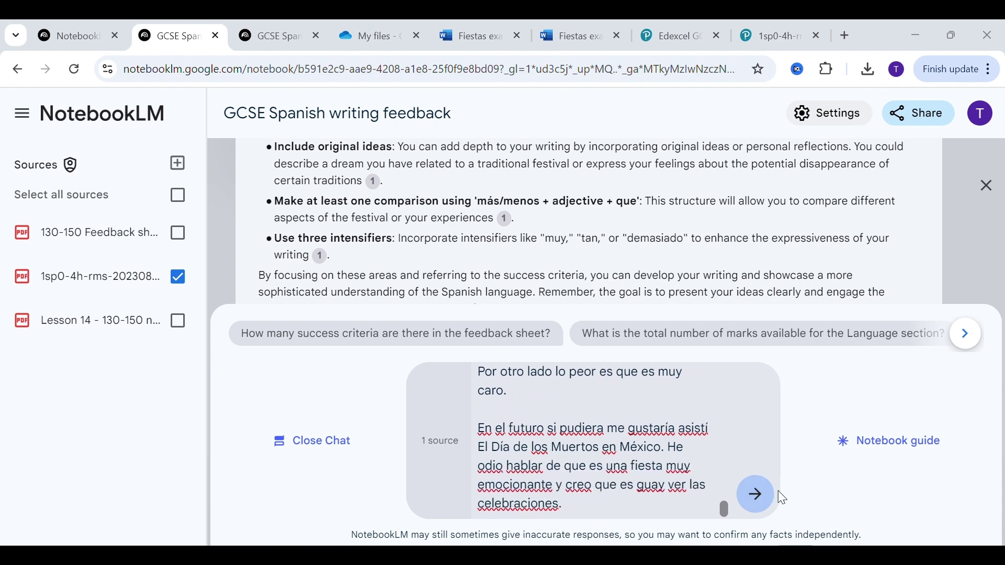
# Submit the drafted prompt requesting grammar corrections and a question 2 mark, and go to the start of the reply.
pyautogui.click(760, 494)
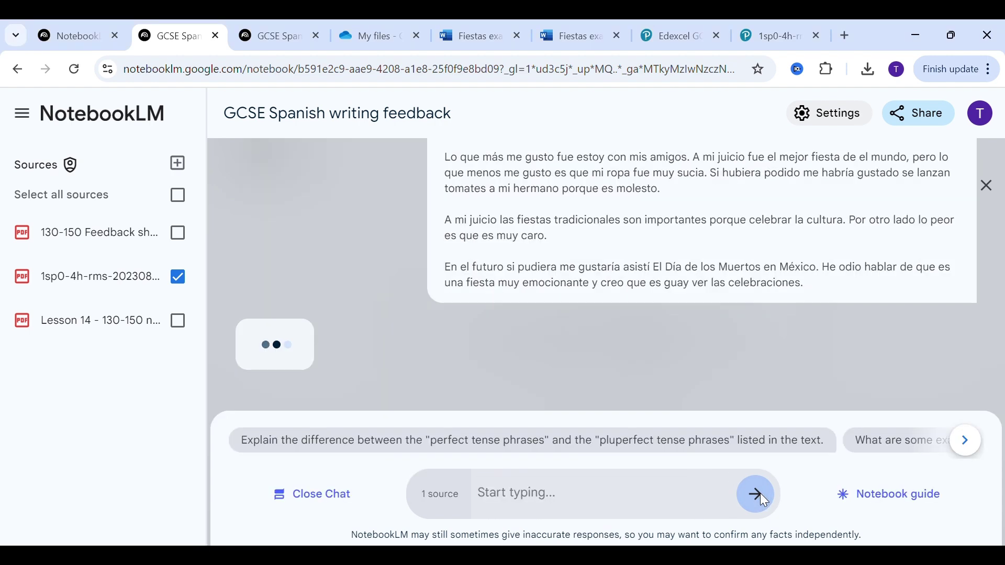
pyautogui.scroll(10, 726, 298)
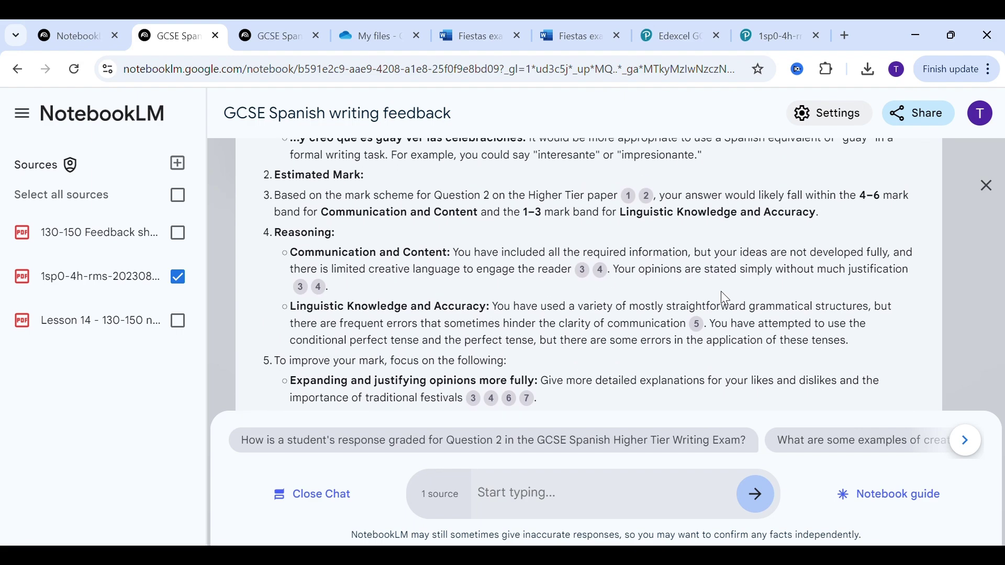
pyautogui.scroll(3, 725, 299)
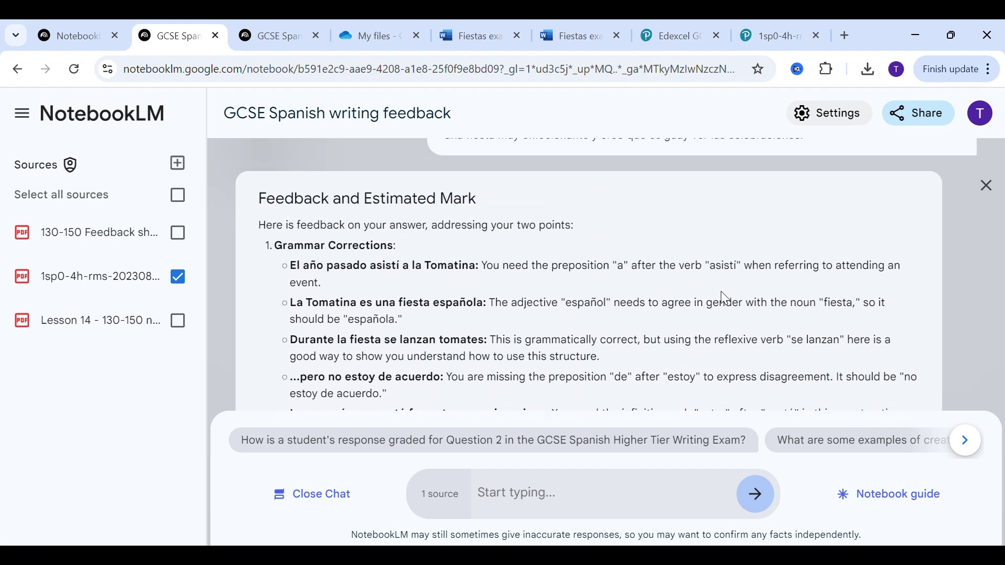
# Read the Grammar Corrections in the Feedback and Estimated Mark reply, from the Tomatina sentences to the wording of the celebrations sentence.
pyautogui.scroll(-1, 725, 298)
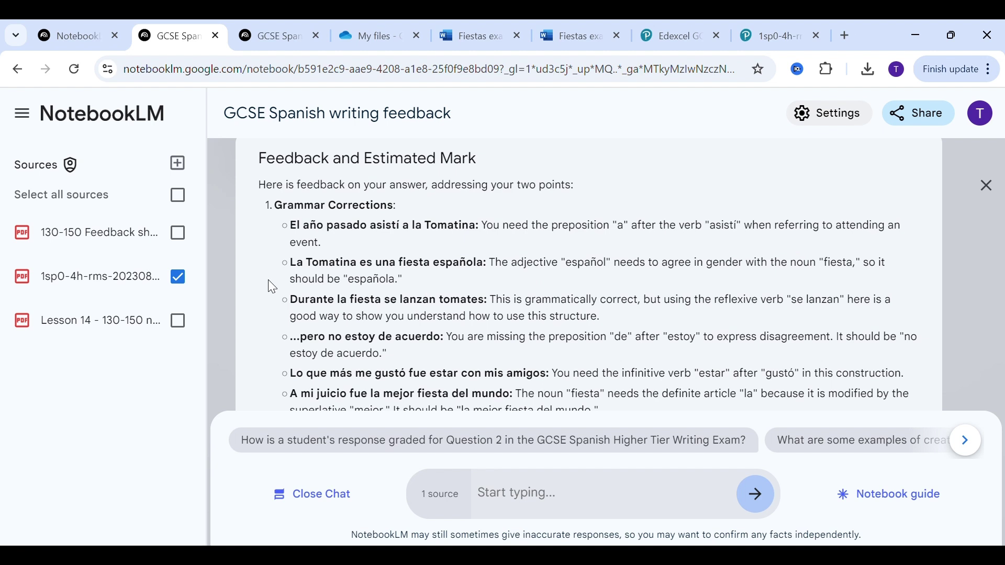
pyautogui.scroll(-1, 265, 299)
pyautogui.scroll(2, 265, 299)
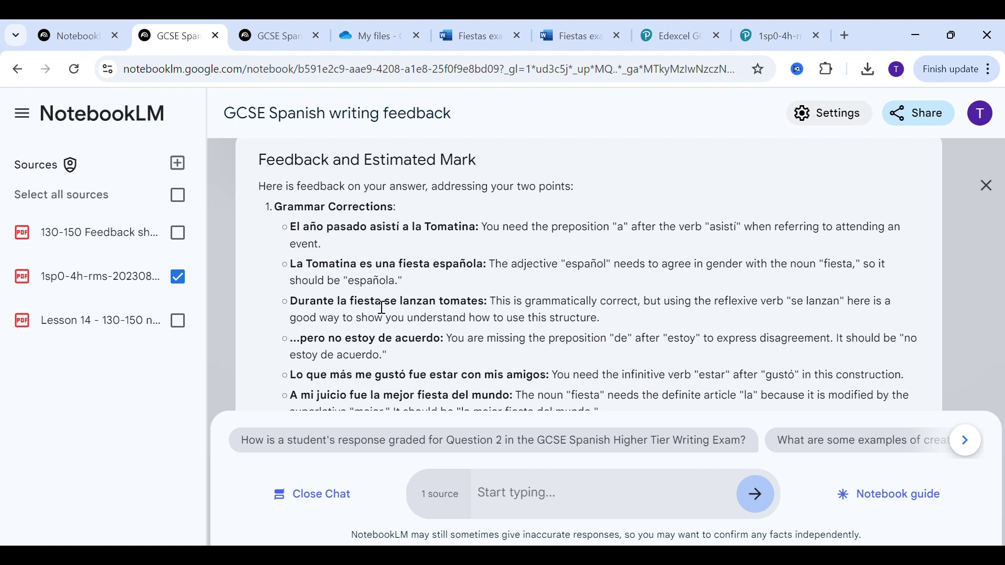
pyautogui.scroll(-3, 271, 335)
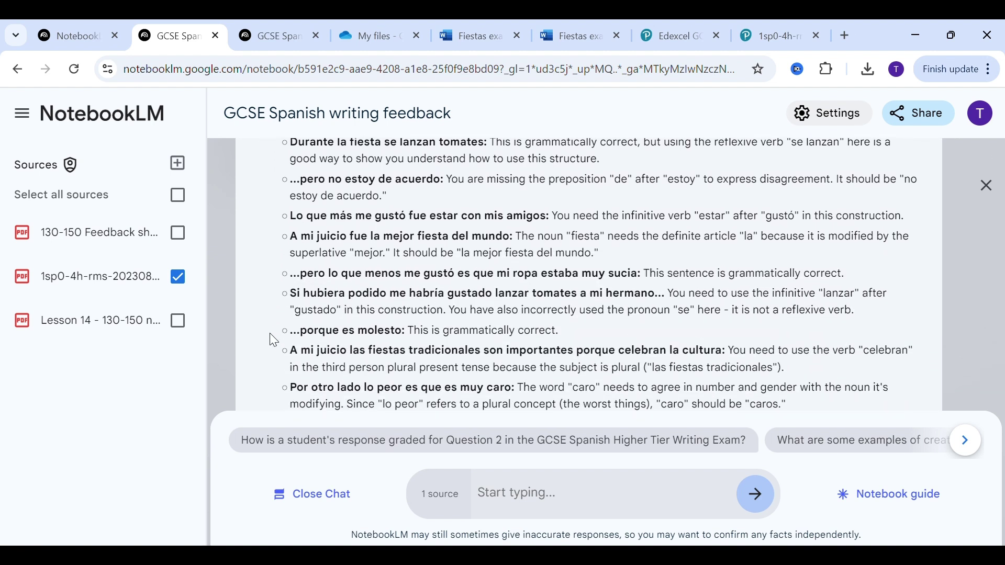
pyautogui.scroll(-2, 270, 334)
pyautogui.scroll(-2, 273, 340)
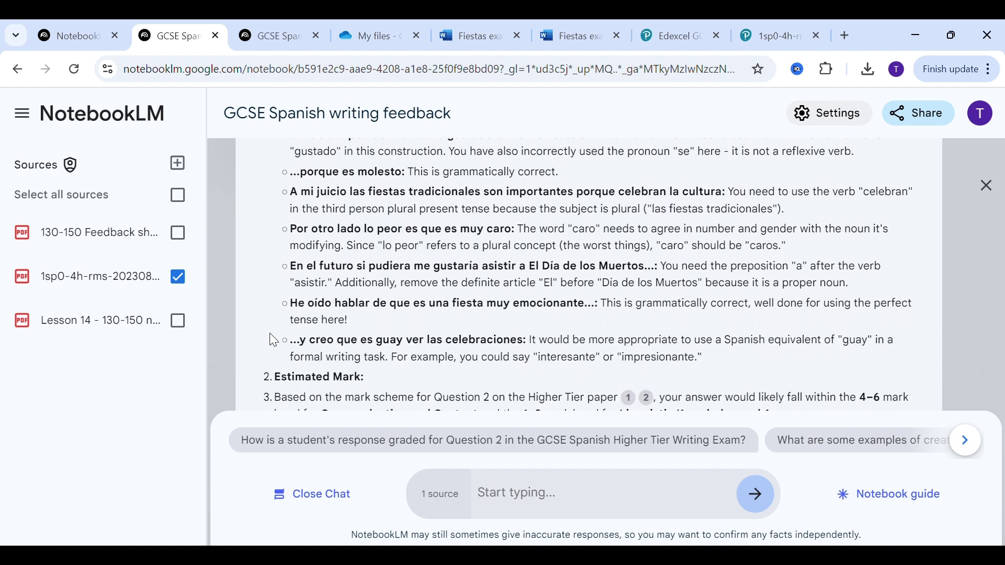
pyautogui.scroll(-1, 271, 335)
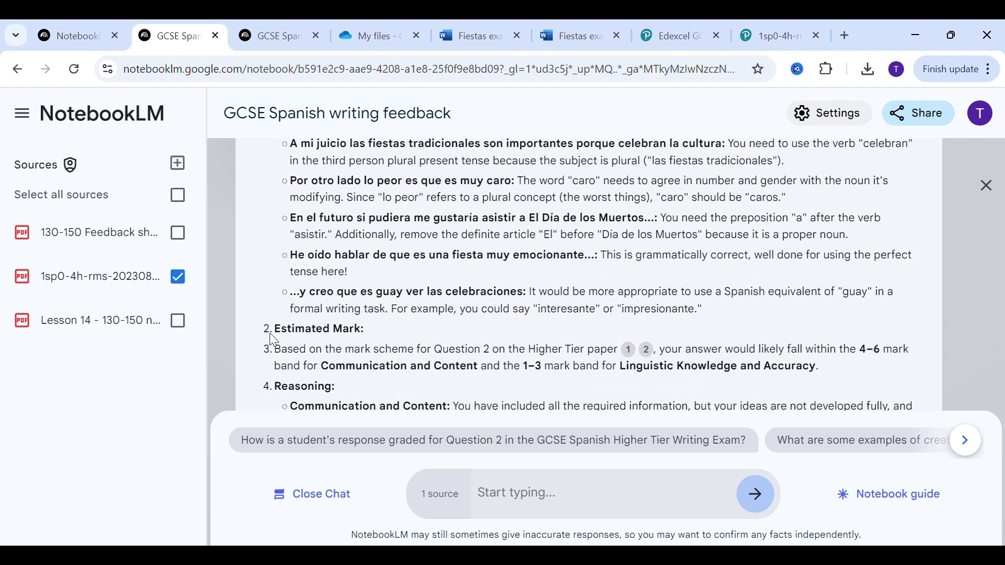
pyautogui.scroll(1, 271, 336)
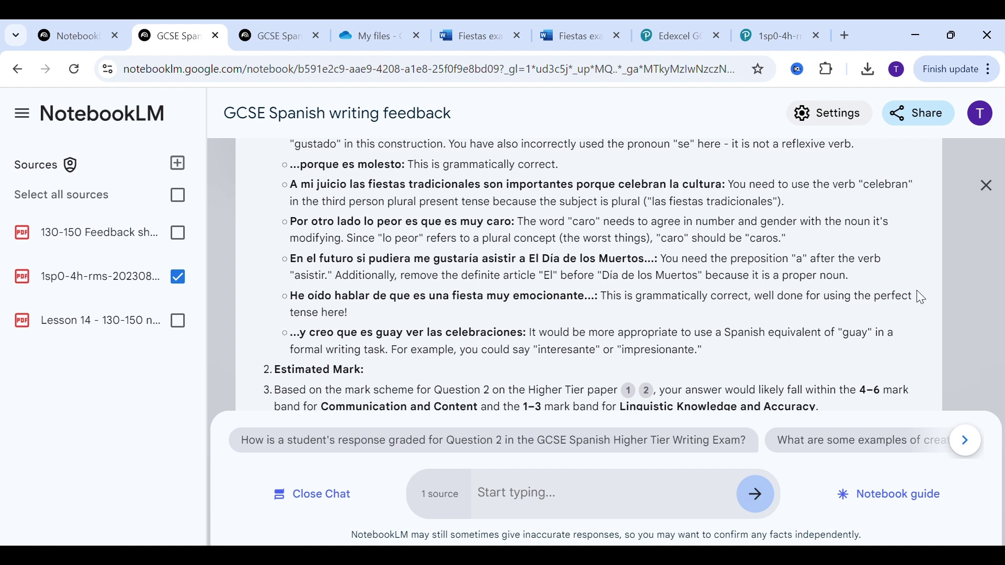
pyautogui.scroll(1, 922, 297)
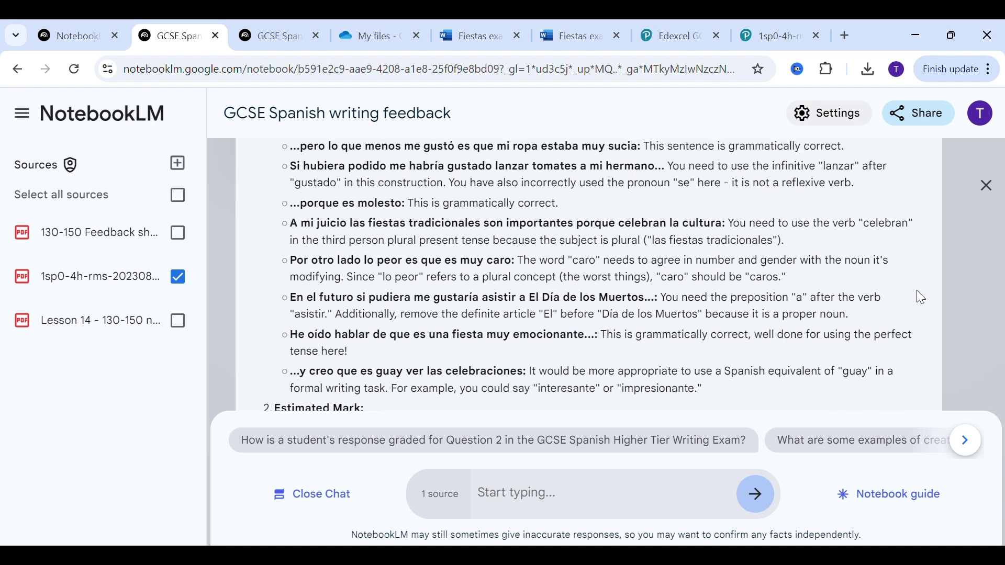
pyautogui.scroll(3, 921, 297)
pyautogui.scroll(1, 922, 298)
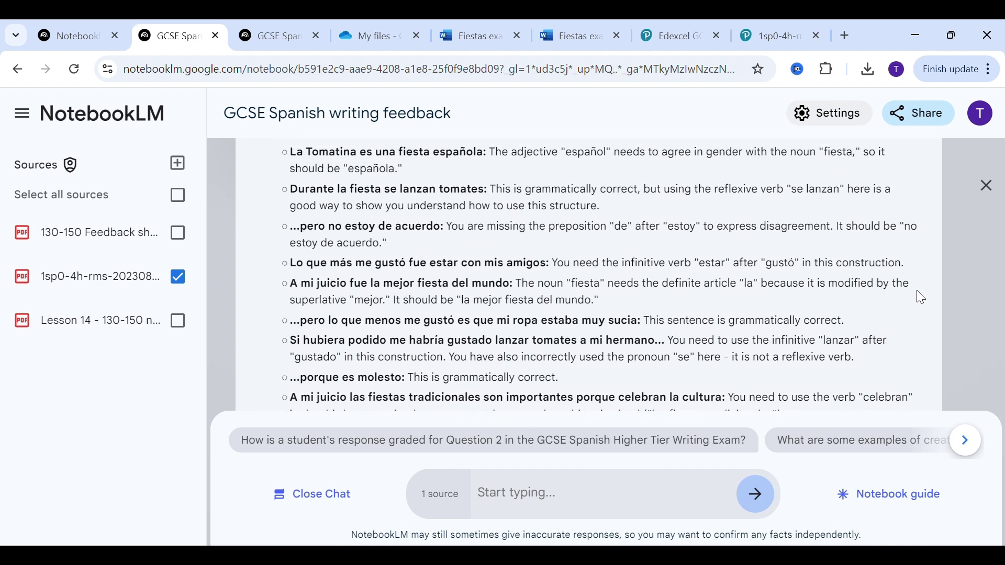
# Ask for each correction to include the wrong sentence firstly, then the correct version, and then the explanation of why it was wrong.
pyautogui.scroll(-10, 921, 297)
pyautogui.scroll(-4, 921, 298)
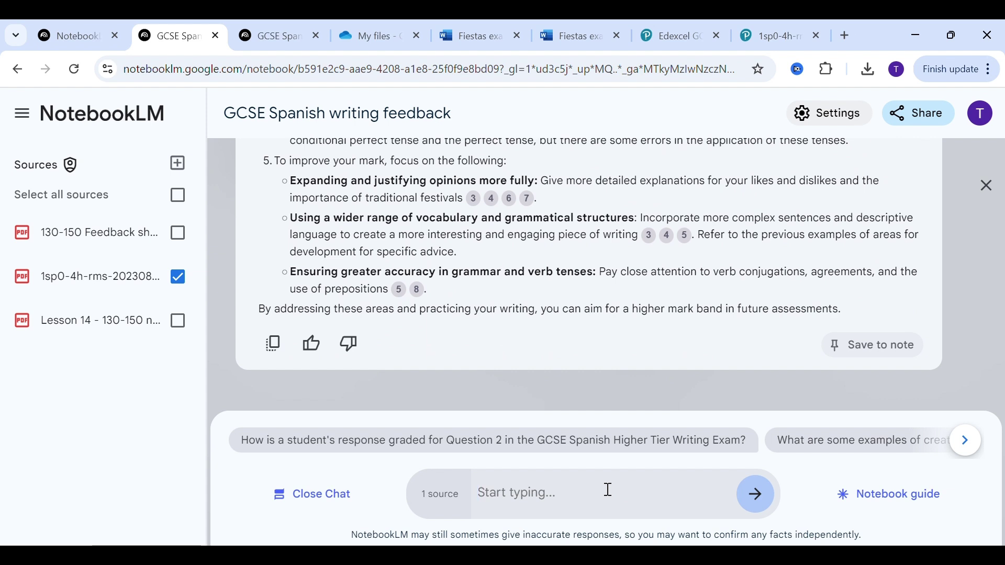
pyautogui.write('Thank you this is extremely helpful. When you give me the corrections, please could you firstly include the sentence I wrote that was wrong, then show me the correct version of the sentence, and the explanation of why it was wrong.')
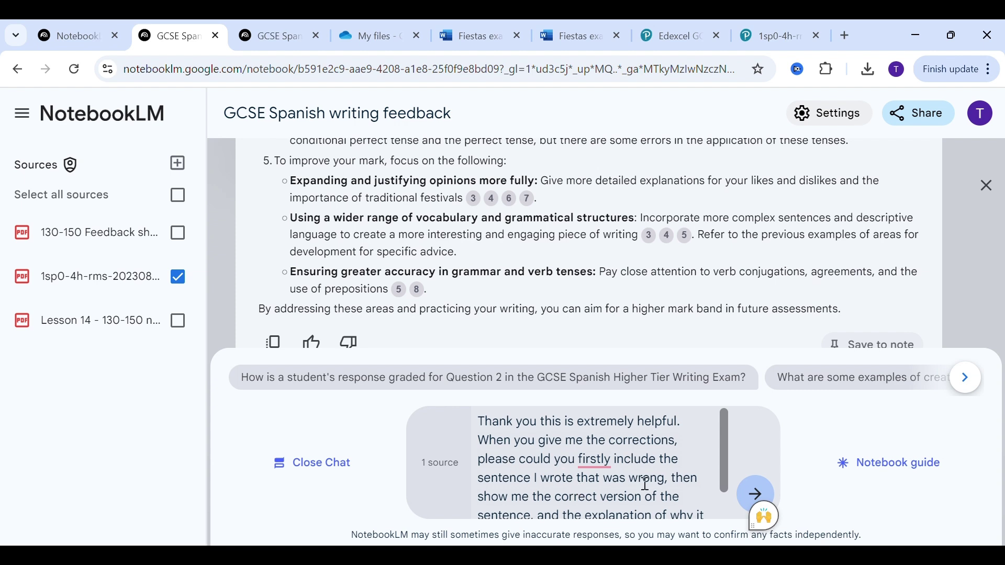
pyautogui.scroll(-1, 645, 479)
pyautogui.scroll(-1, 646, 481)
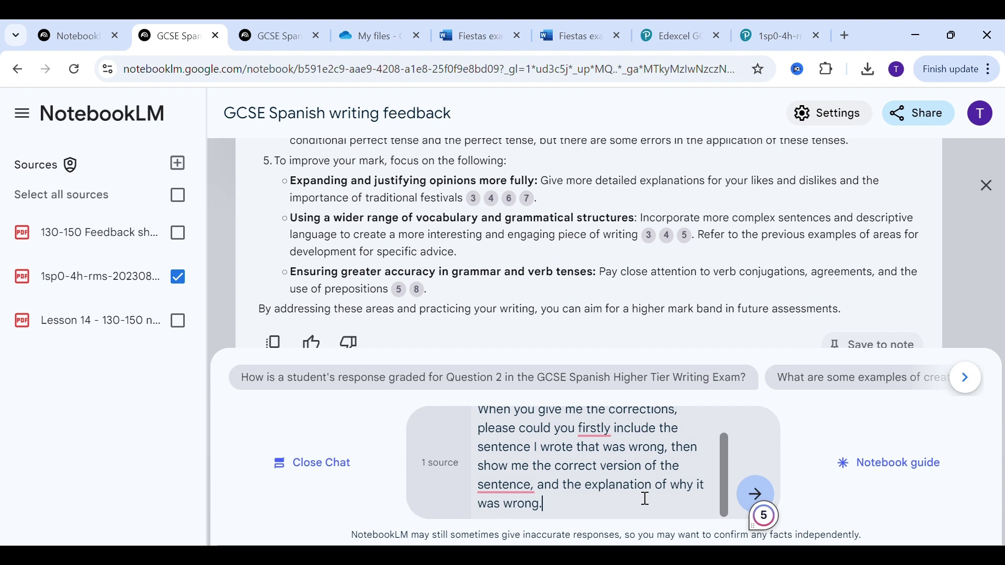
pyautogui.click(565, 486)
pyautogui.write('then')
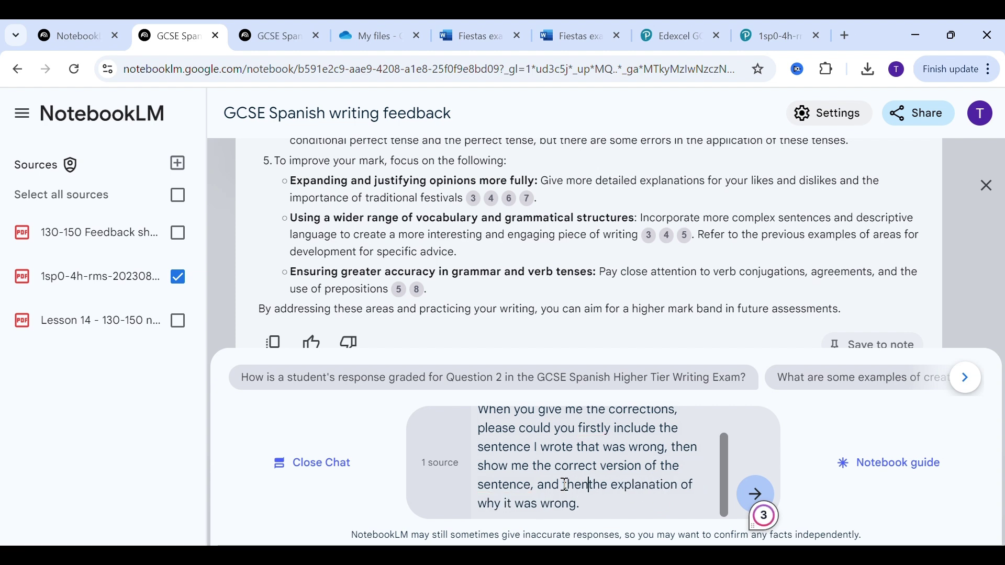
pyautogui.click(759, 495)
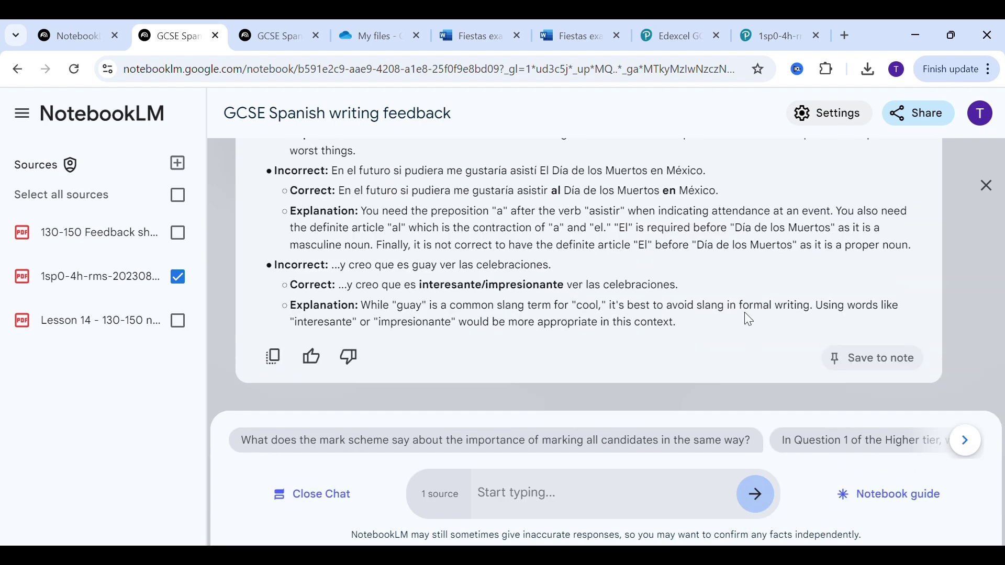
# Read the Grammar Corrections with Explanations from the start, comparing the incorrect and correct Tomatina sentences through to the one about friends.
pyautogui.scroll(6, 746, 314)
pyautogui.scroll(-1, 750, 320)
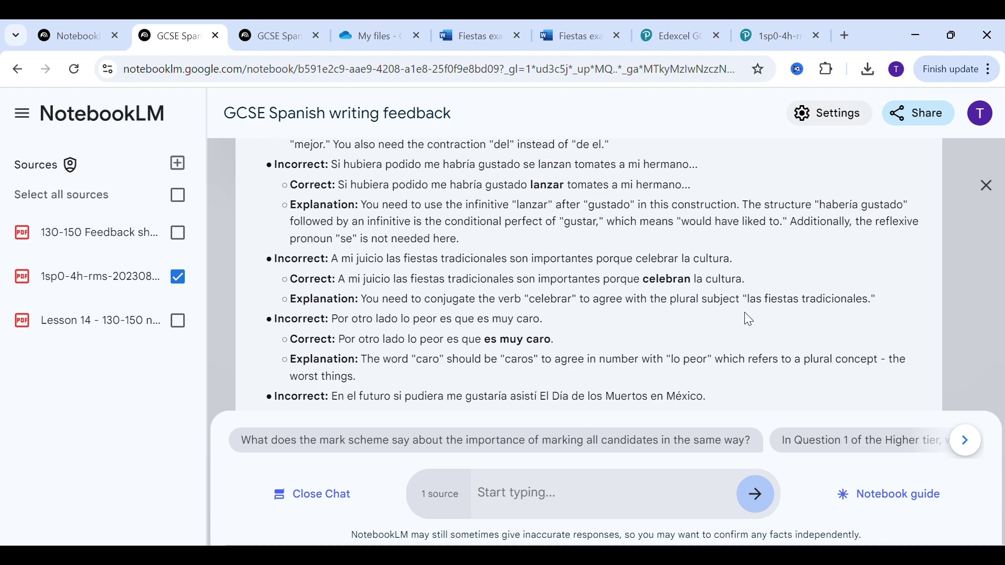
pyautogui.scroll(10, 746, 318)
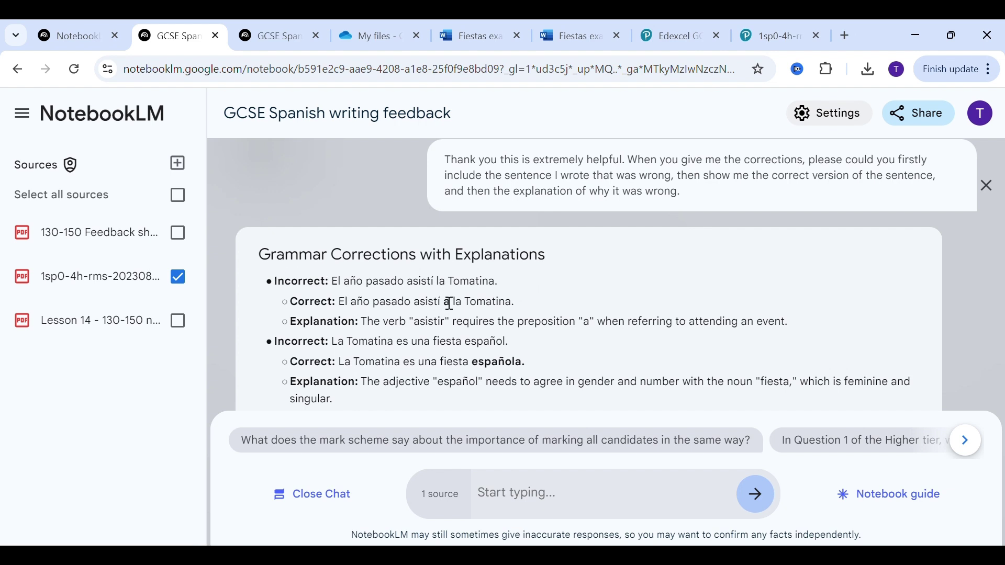
pyautogui.moveTo(444, 303); pyautogui.dragTo(465, 306)
pyautogui.click(535, 300)
pyautogui.scroll(-2, 842, 320)
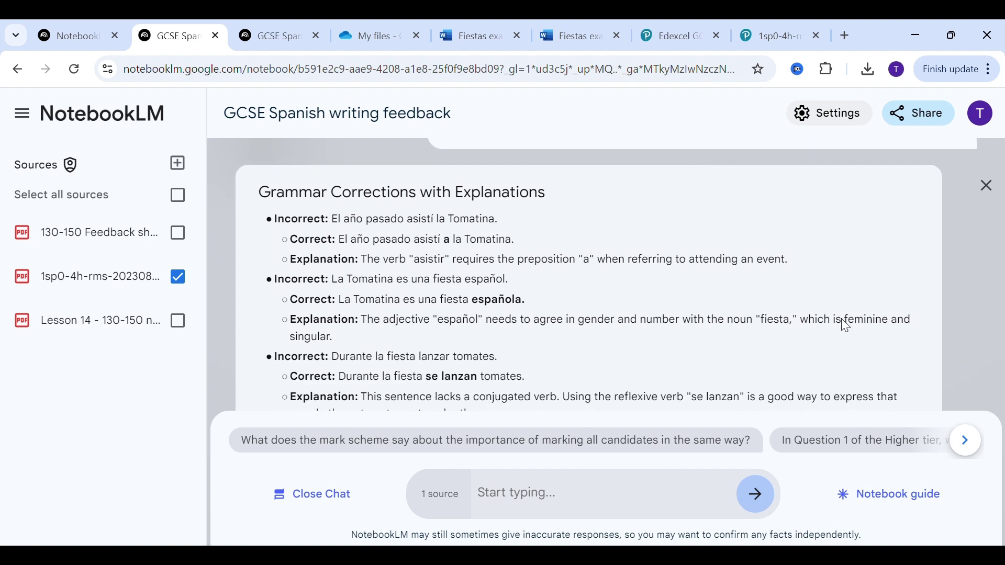
pyautogui.scroll(-2, 841, 319)
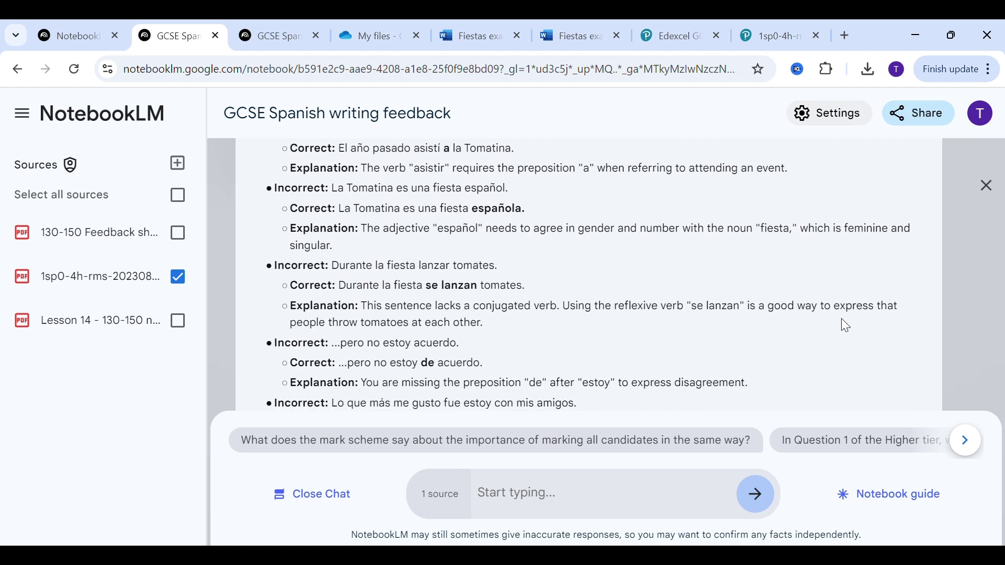
pyautogui.scroll(-1, 841, 319)
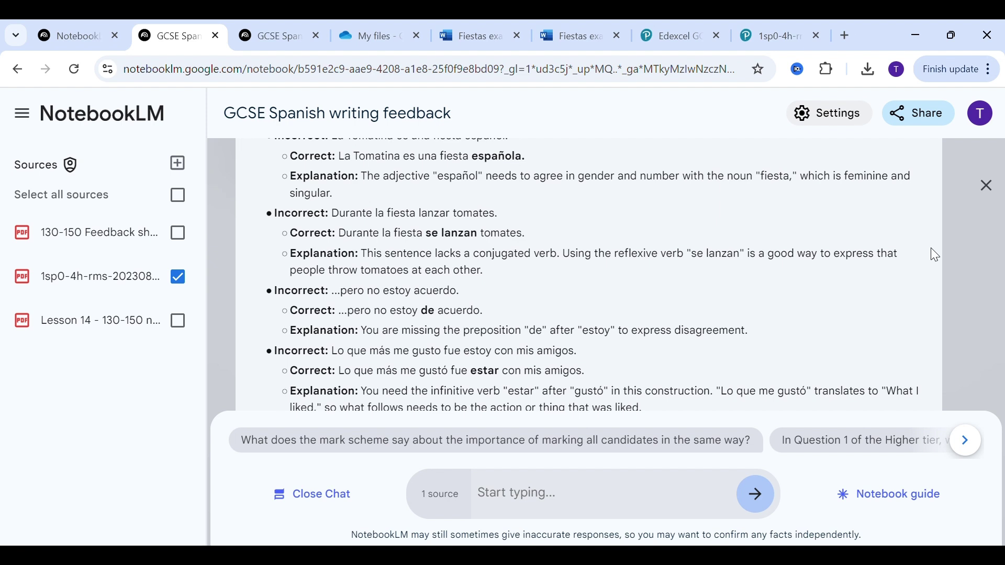
pyautogui.scroll(-1, 932, 248)
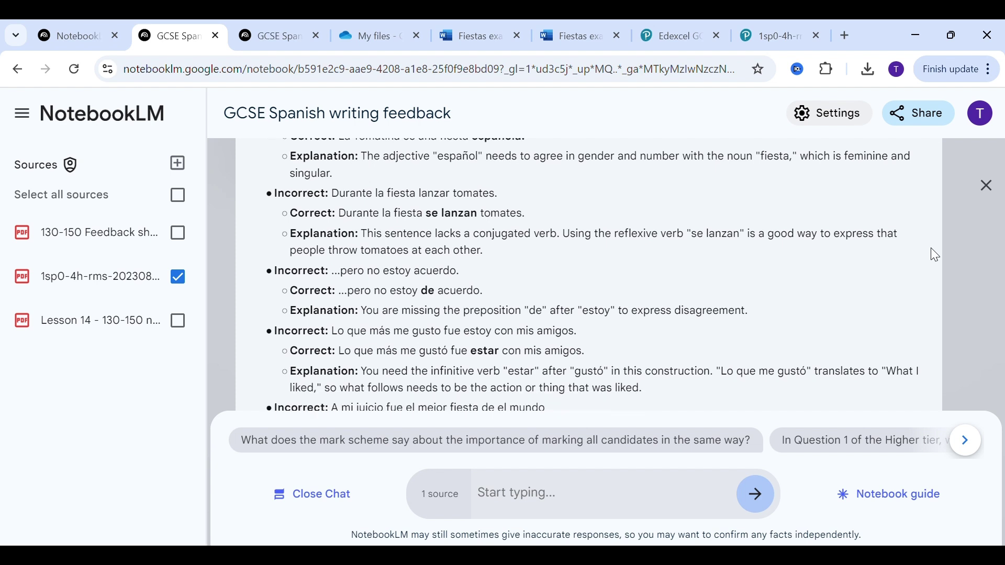
pyautogui.scroll(-2, 931, 248)
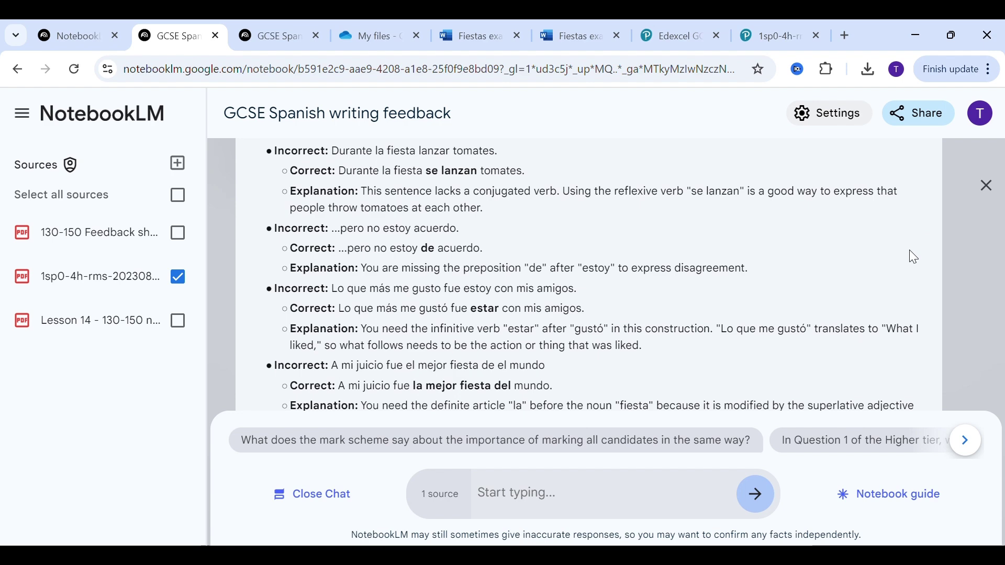
# Skim the remaining incorrect and correct sentence pairs to the end of the reply and return to the follow-up prompt.
pyautogui.scroll(-5, 910, 251)
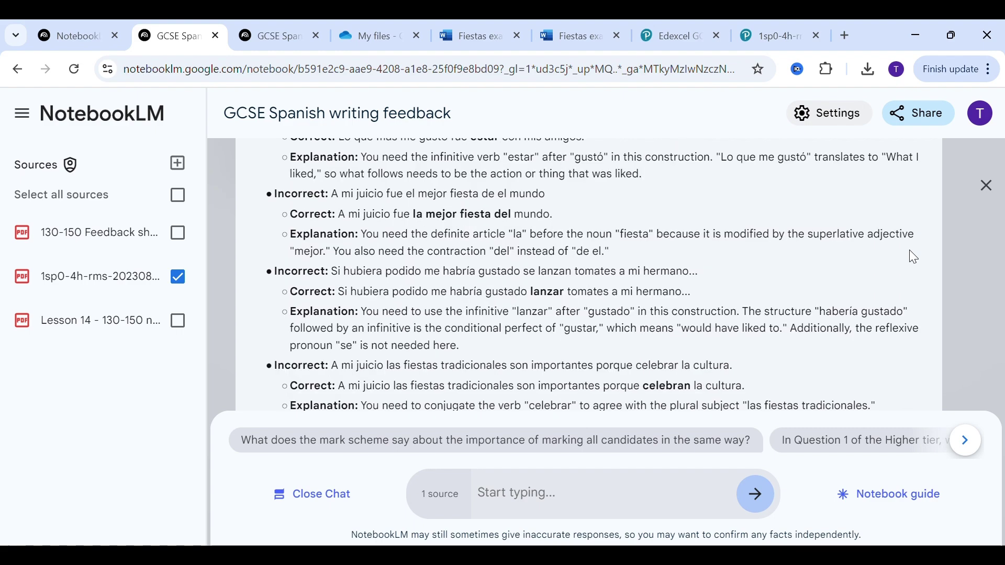
pyautogui.scroll(-4, 913, 257)
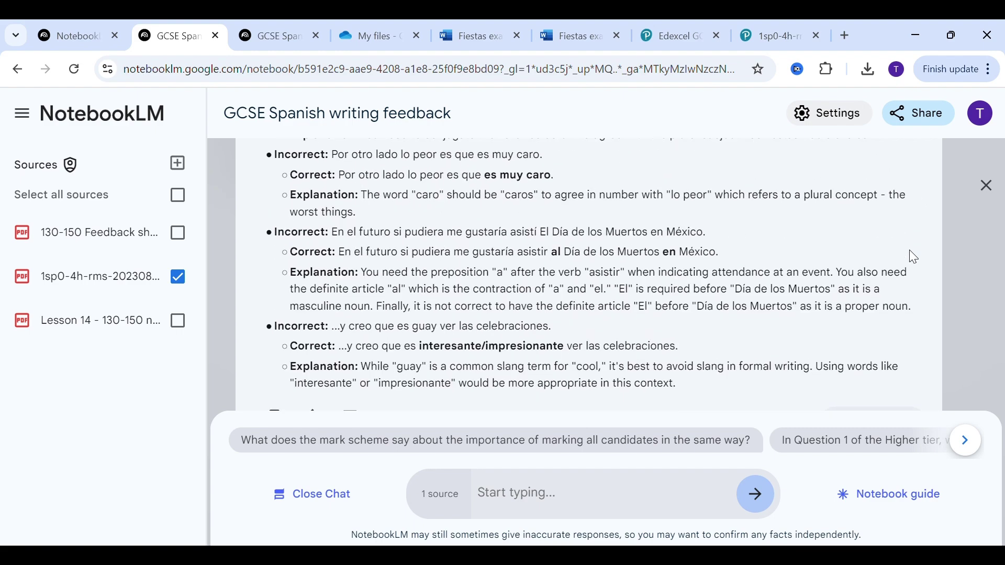
pyautogui.scroll(-2, 914, 256)
pyautogui.scroll(8, 914, 257)
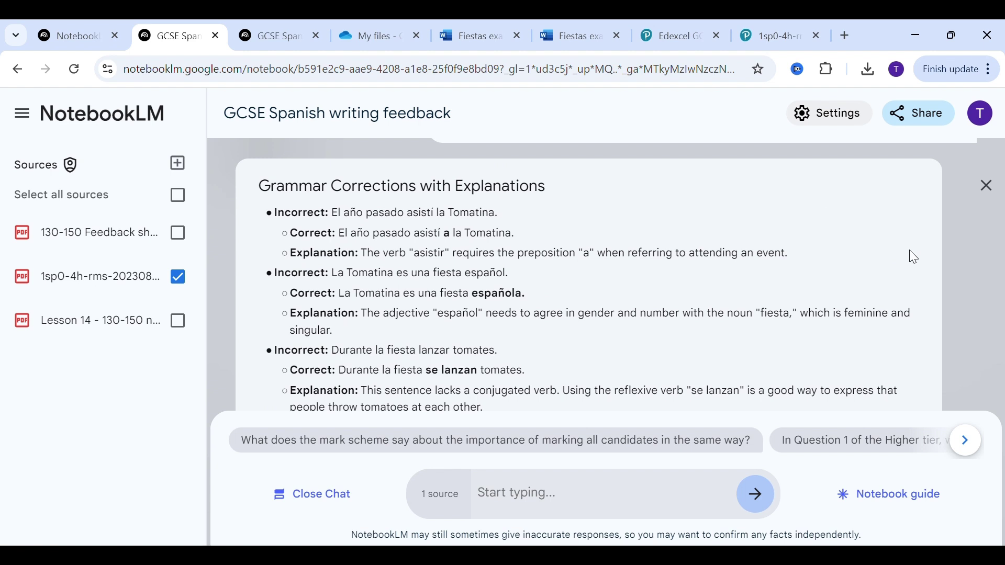
pyautogui.scroll(3, 913, 257)
pyautogui.scroll(-2, 910, 250)
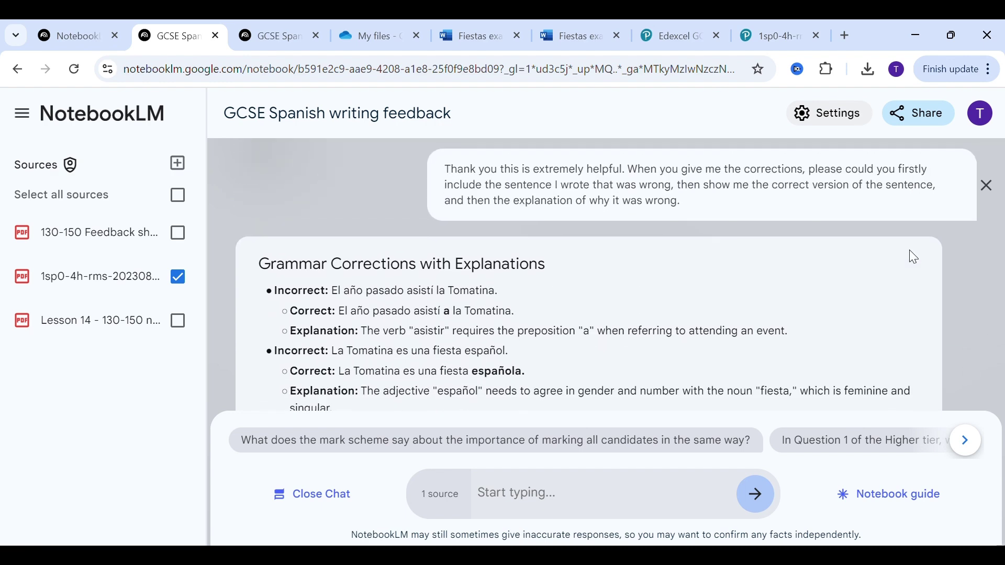
# Find the Estimated Mark section in the earlier feedback and look back at the submitted Spanish answer.
pyautogui.scroll(2, 910, 251)
pyautogui.scroll(10, 911, 258)
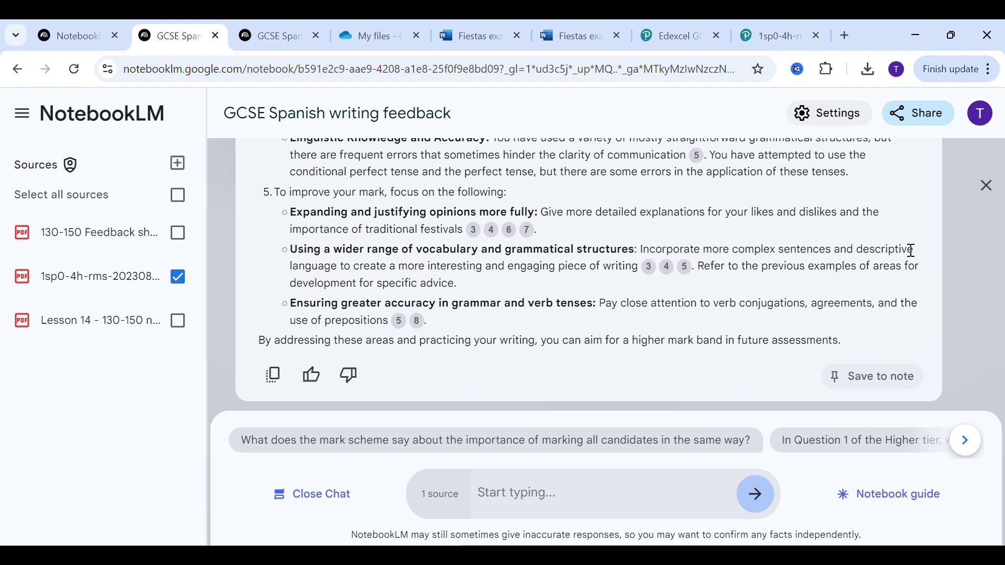
pyautogui.scroll(4, 911, 251)
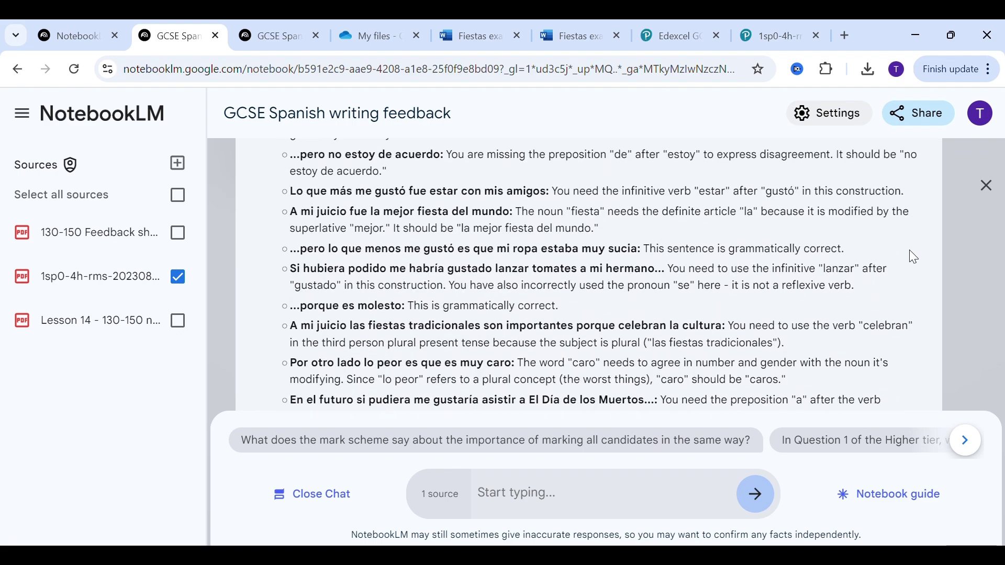
pyautogui.scroll(-8, 911, 251)
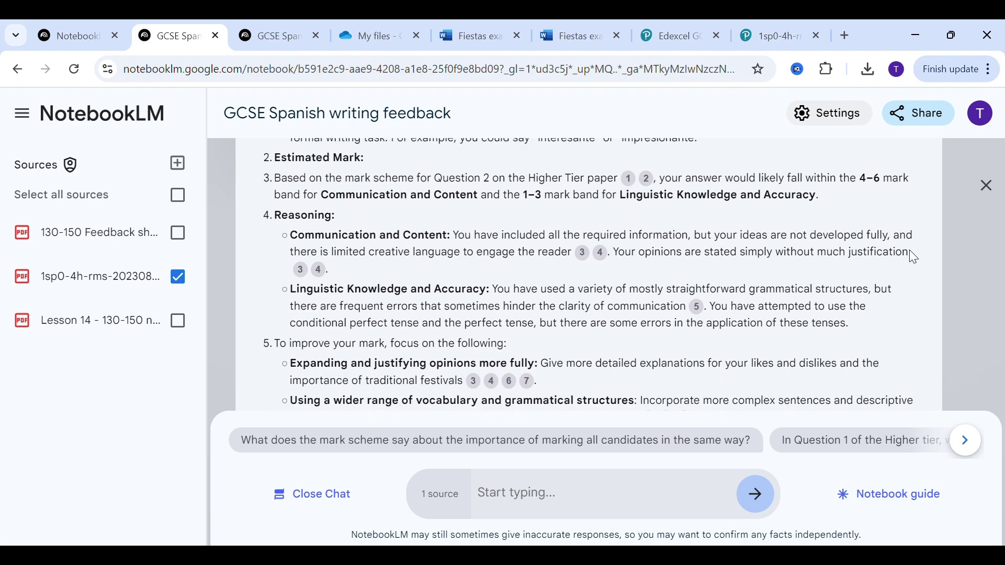
pyautogui.scroll(1, 912, 251)
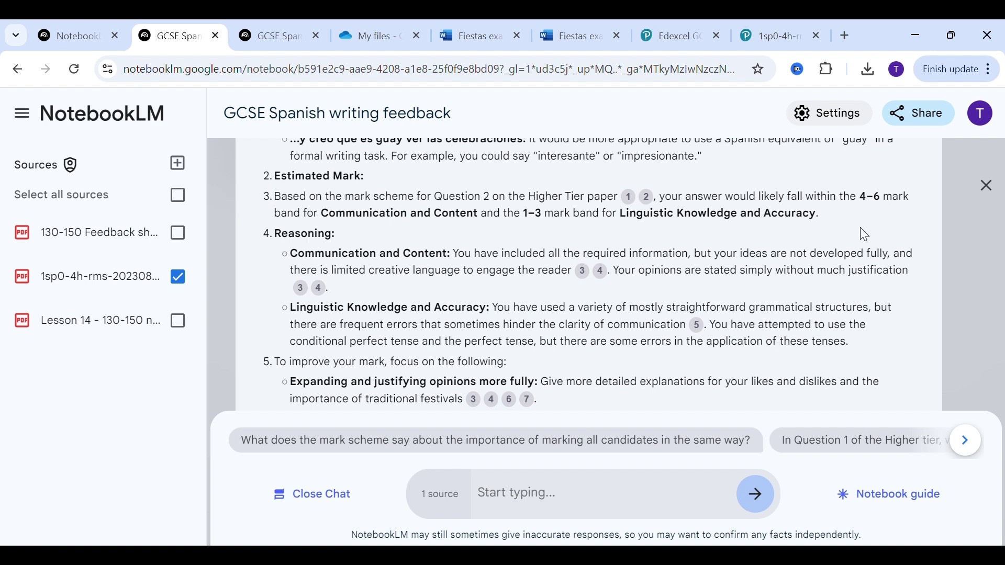
pyautogui.scroll(10, 861, 228)
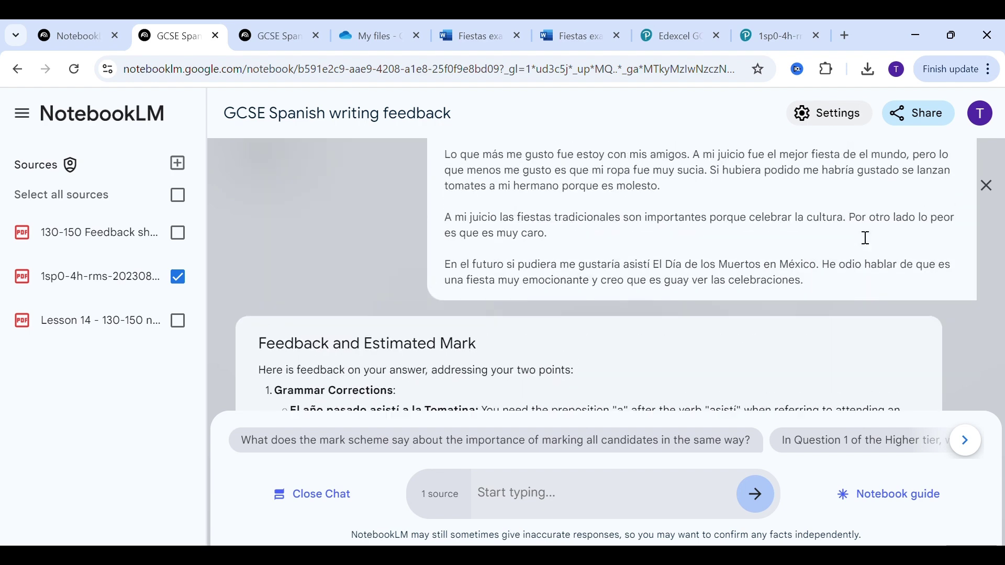
pyautogui.scroll(3, 867, 238)
pyautogui.scroll(-1, 867, 238)
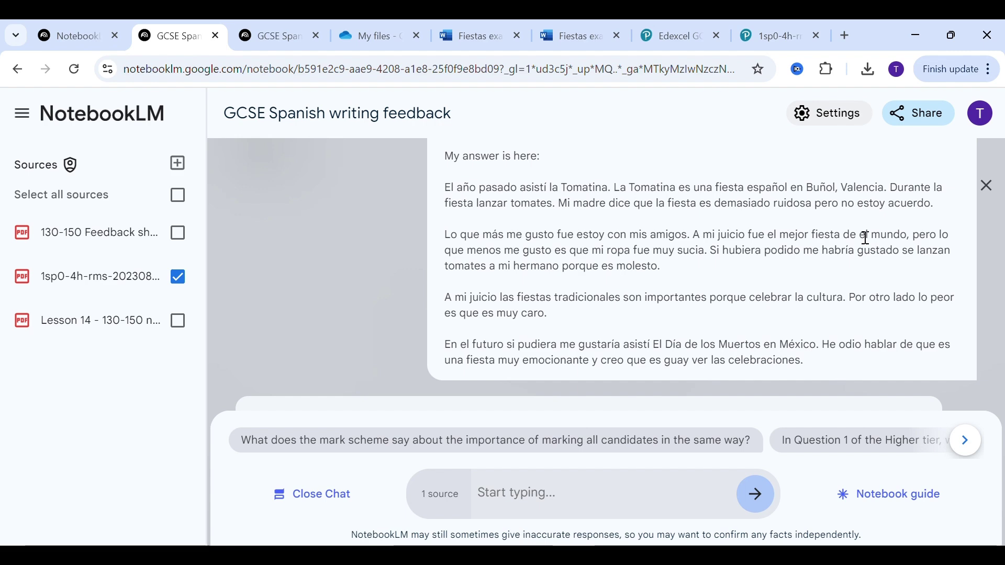
# Read the estimated mark bands, the reasoning behind them and the advice for improving the mark.
pyautogui.scroll(-4, 867, 238)
pyautogui.scroll(-10, 867, 238)
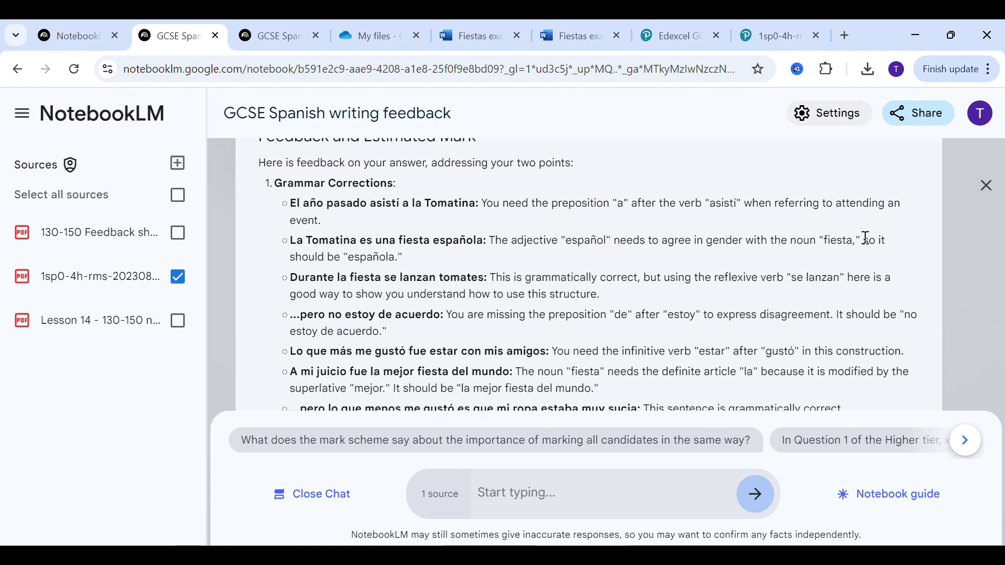
pyautogui.scroll(-1, 867, 238)
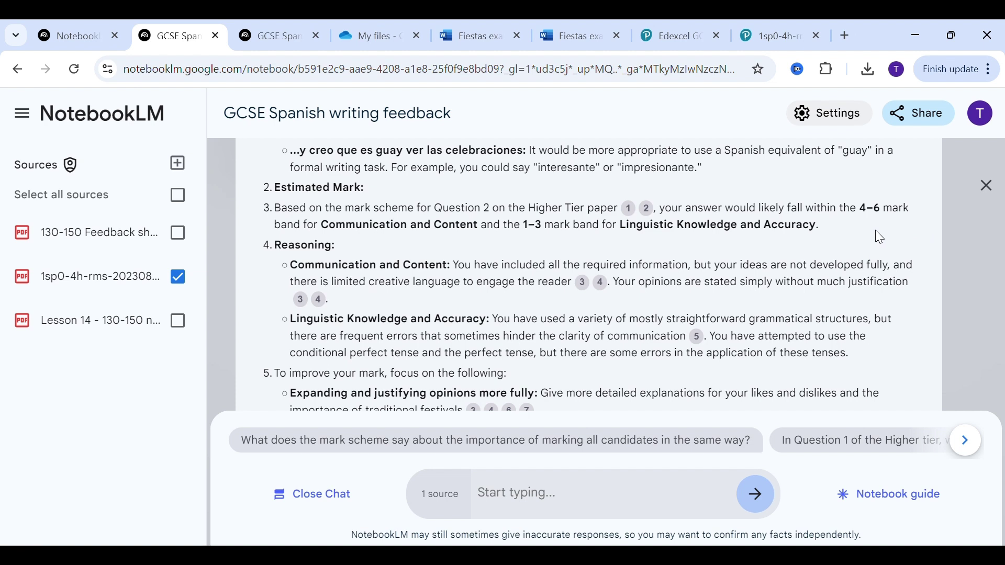
pyautogui.scroll(-2, 905, 235)
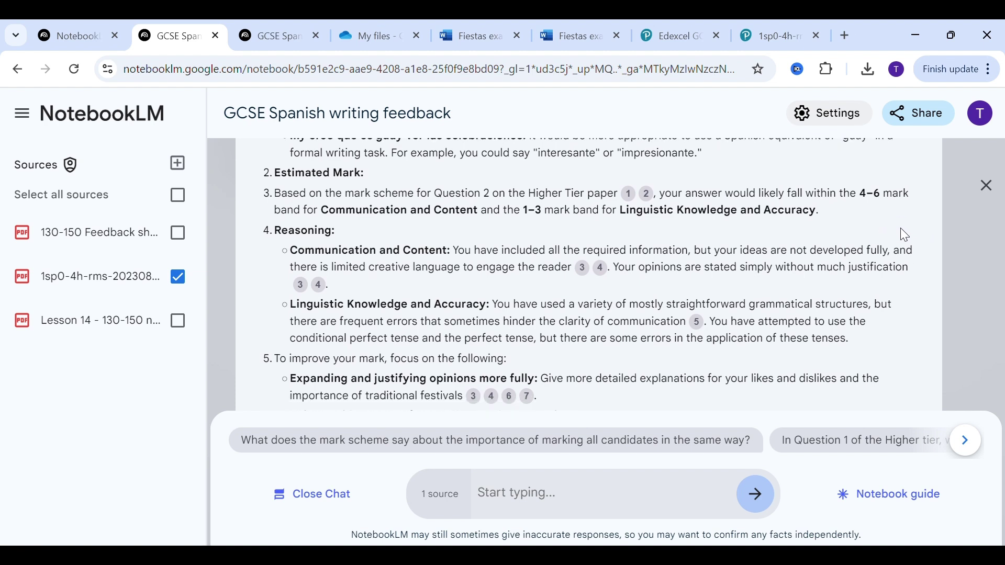
pyautogui.scroll(-5, 907, 235)
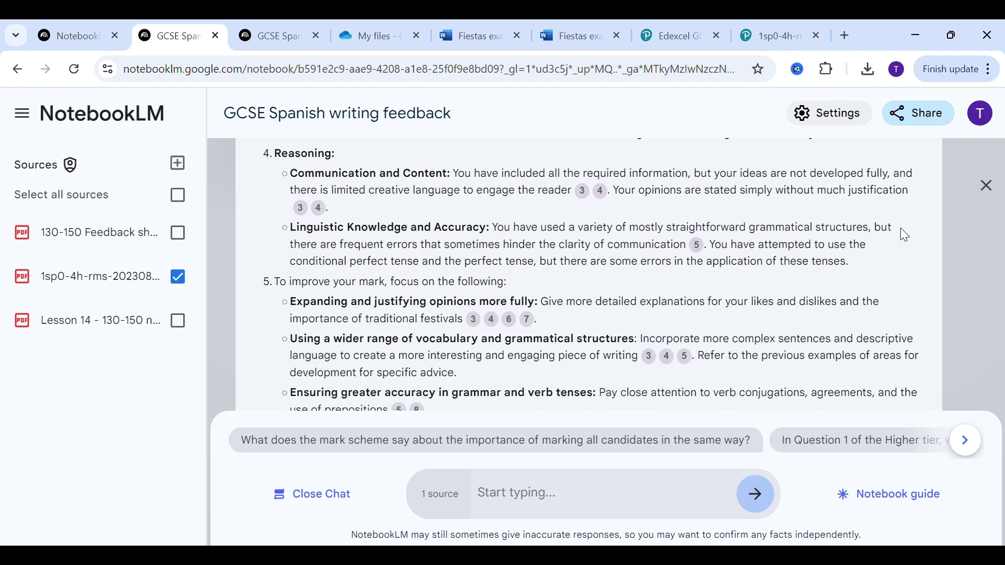
pyautogui.scroll(-1, 907, 236)
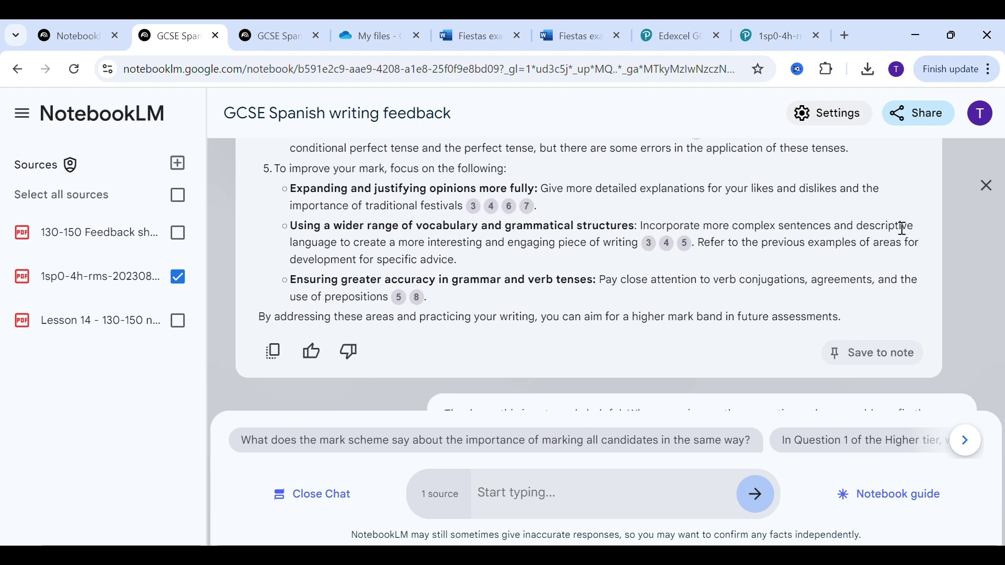
pyautogui.scroll(-15, 904, 230)
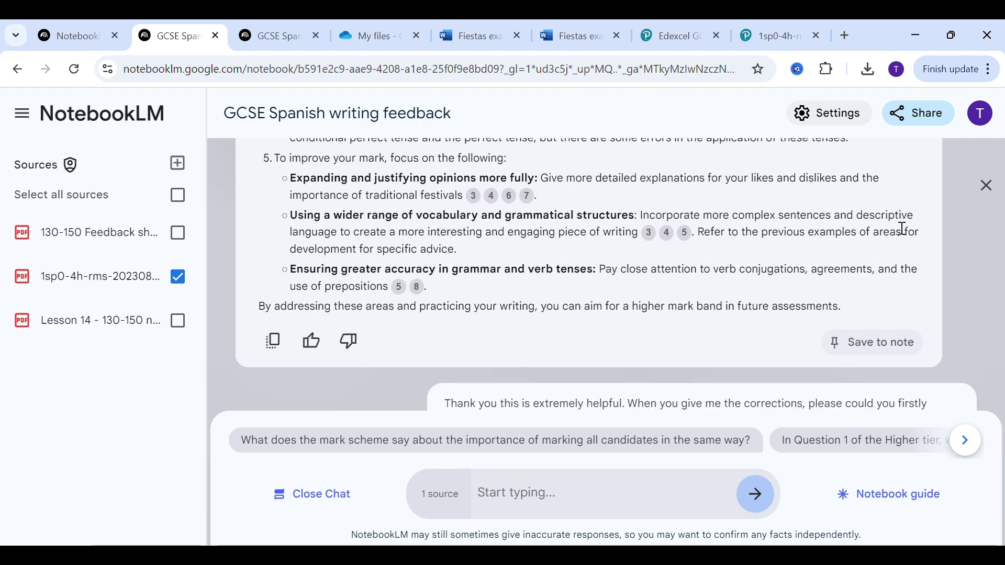